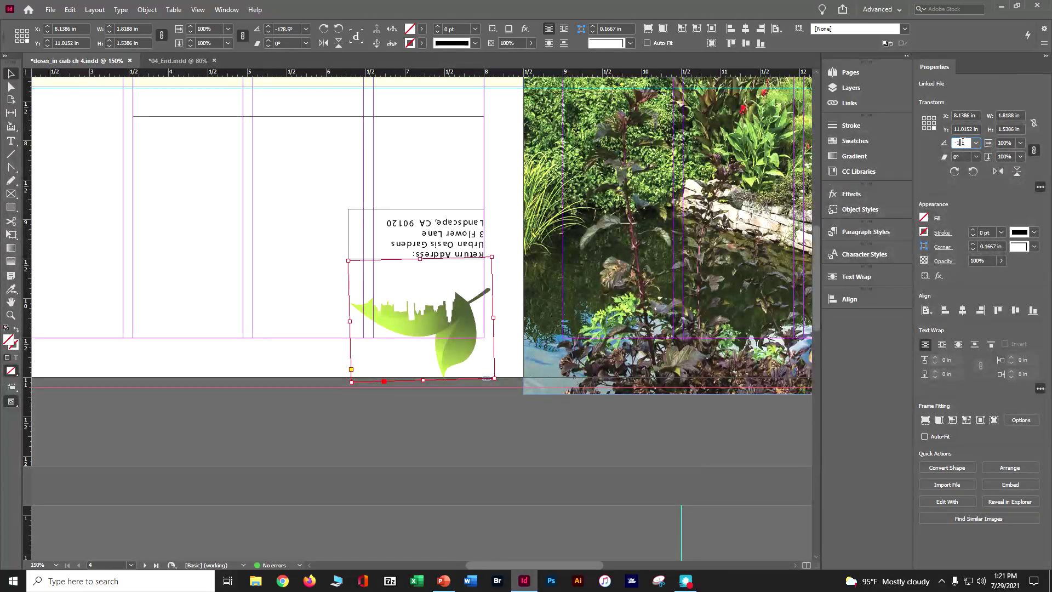
- Set the rotation angle of the leaf logo beside the return address to 180°
key("Return")
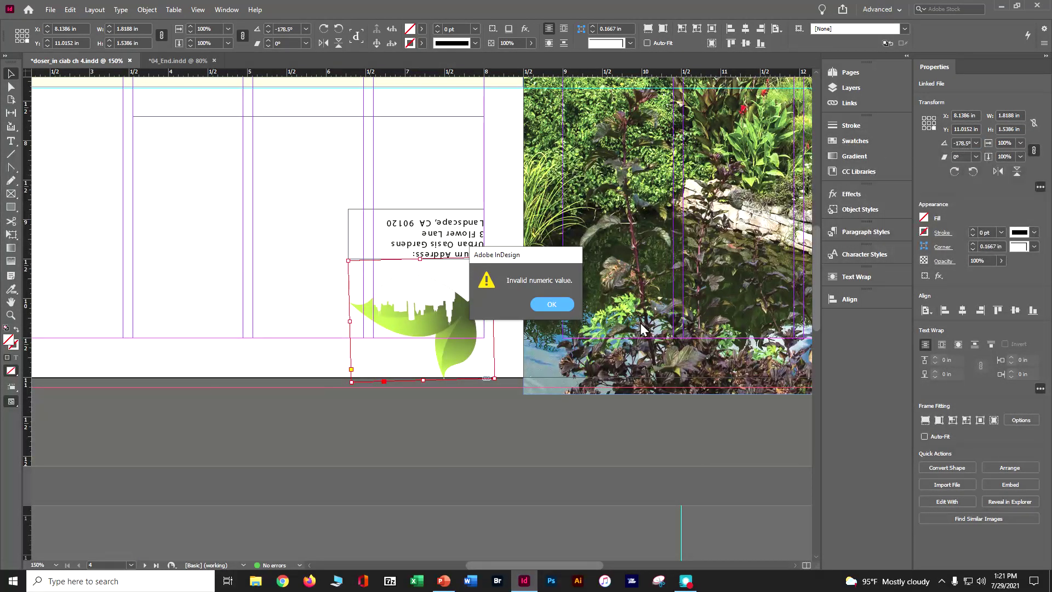
left_click(569, 312)
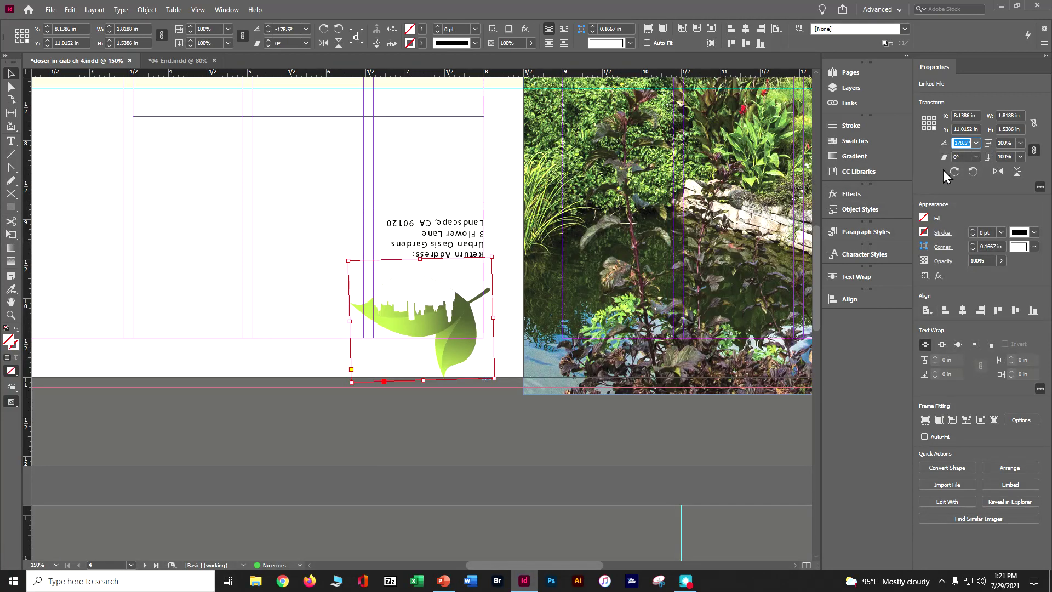
type("180")
key("Return")
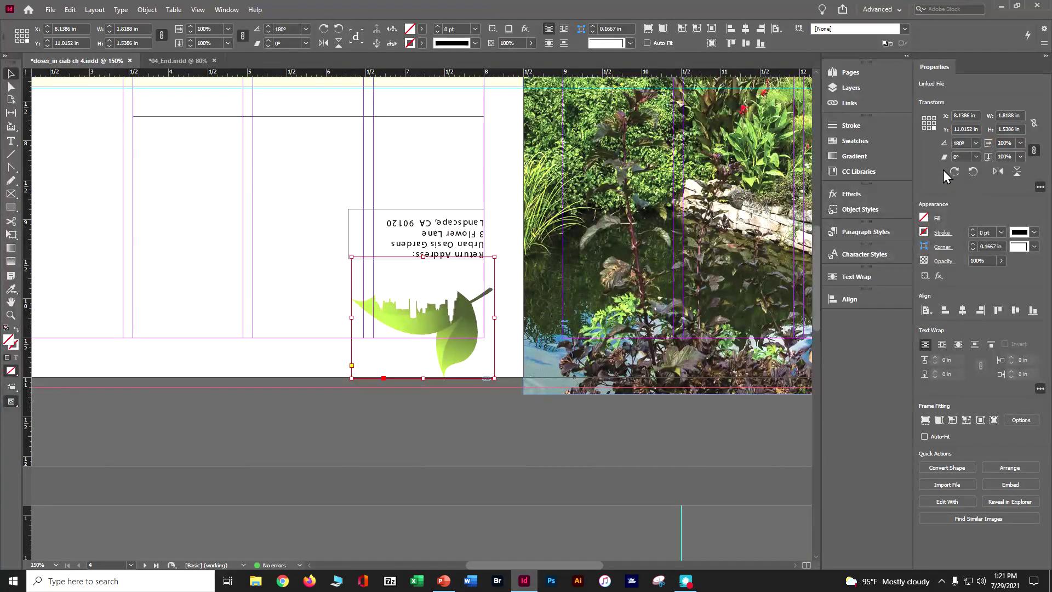
- Nudge the leaf logo up to Y 10.8625 in, close to the return address, and send it to the back
key("Up")
key("shift+Up")
key("shift+Up")
key("shift+Up")
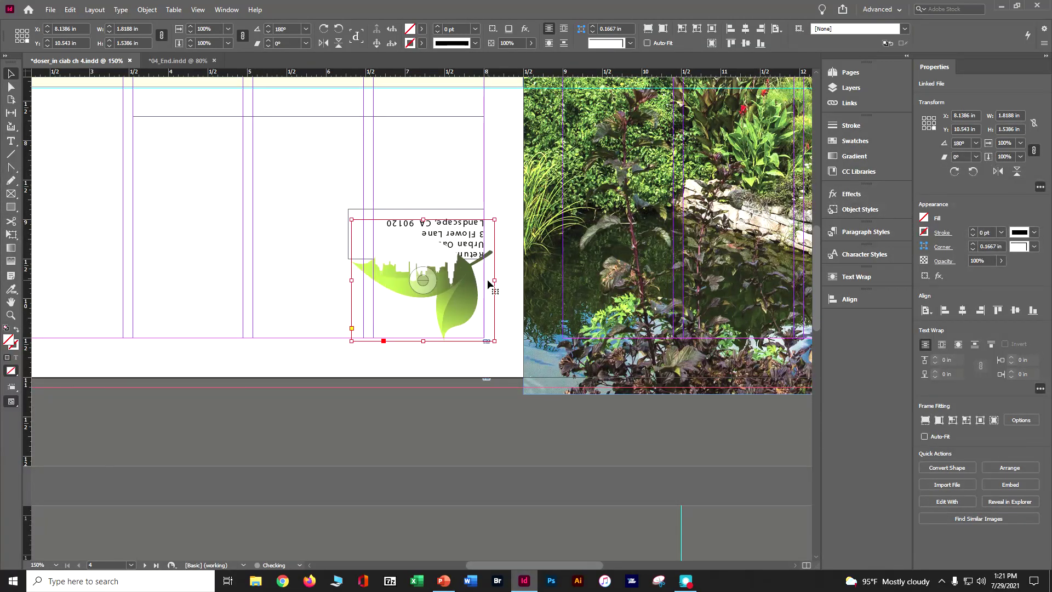
key("Down")
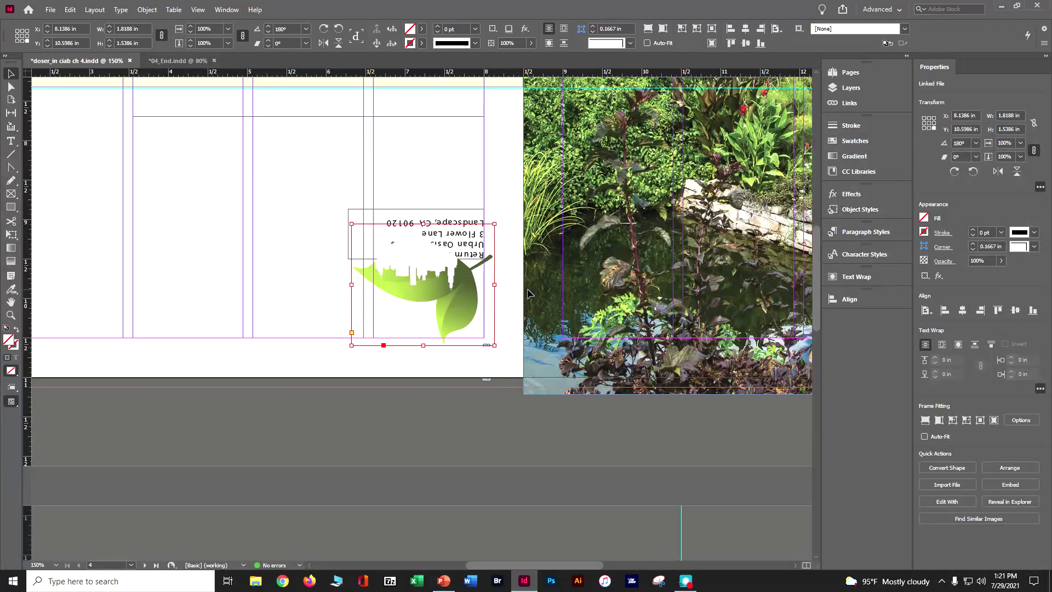
left_click(505, 282)
left_click(475, 269)
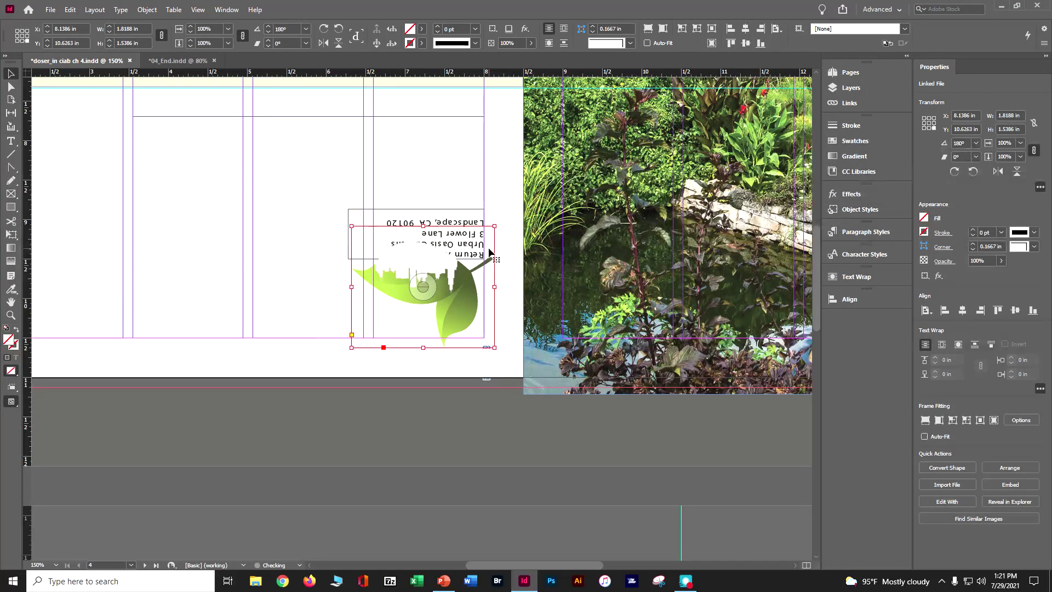
key("shift+Down")
key("Down")
key("Down")
key("Down")
key("Down")
key("Down")
key("Down")
key("Down")
key("Down")
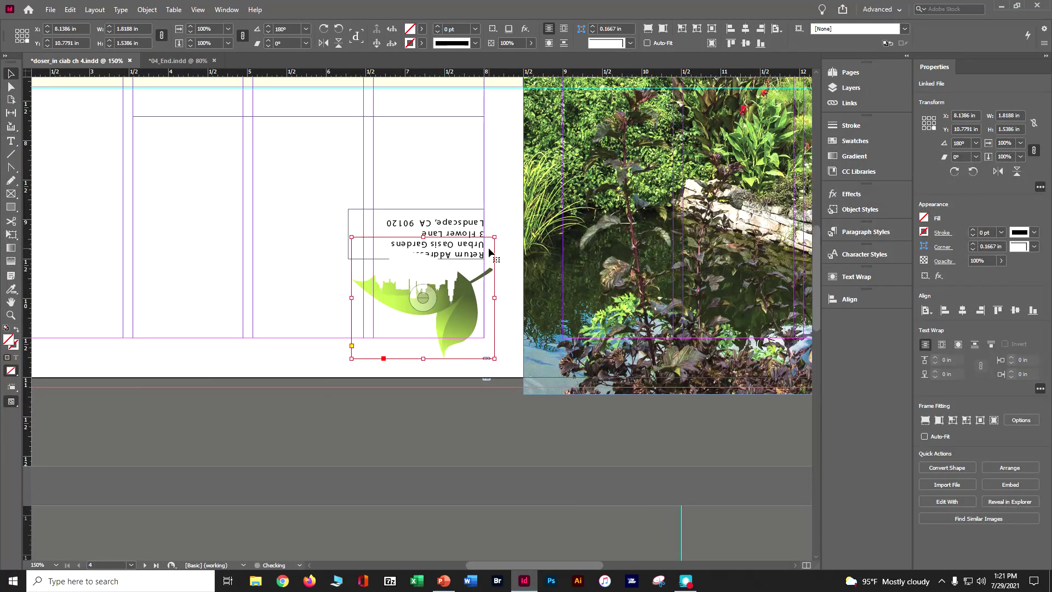
key("Down")
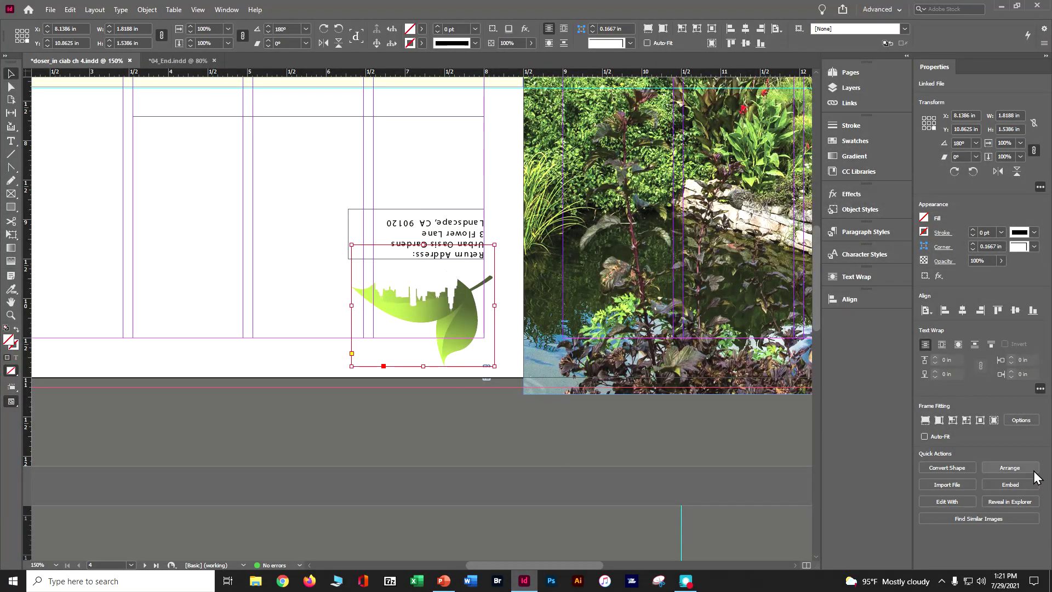
left_click(1010, 468)
left_click(1005, 521)
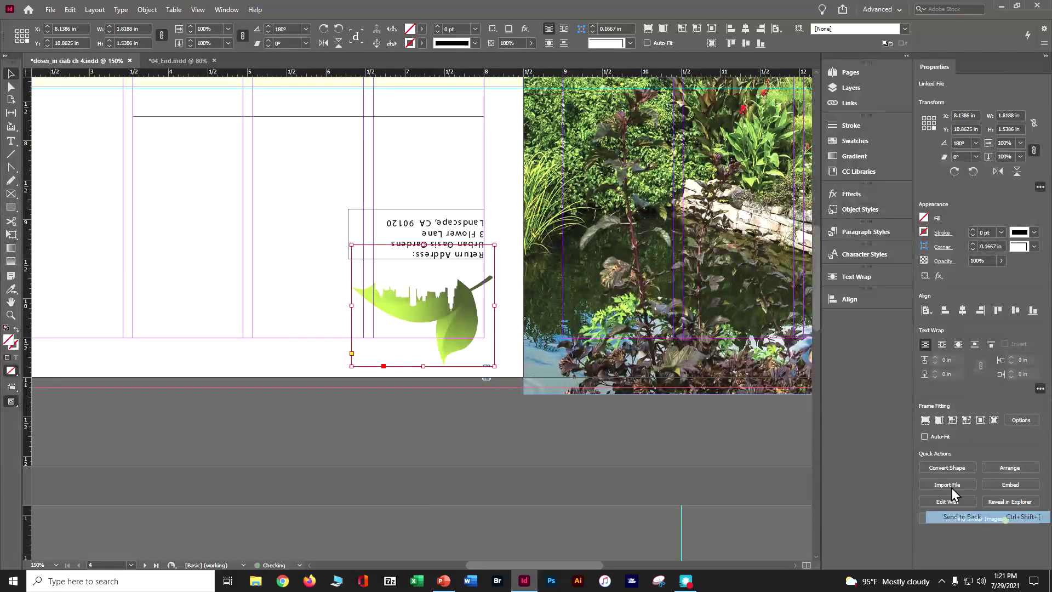
- Try nudging the leaf logo up against the return address text, and nudge it back down to Y 10.8625 in
key("Up")
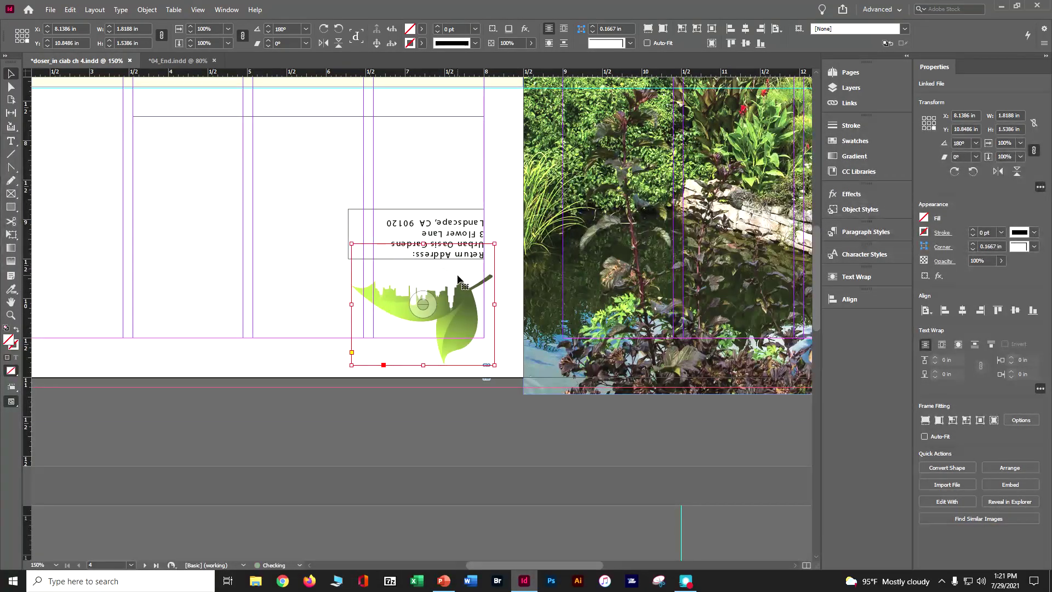
key("Up")
key("Up")
key("Up")
key("Up")
key("Up")
key("Up")
key("Up")
key("Up")
key("Up")
key("Up")
key("Up")
key("Up")
key("Up")
key("Up")
key("Down")
key("Down")
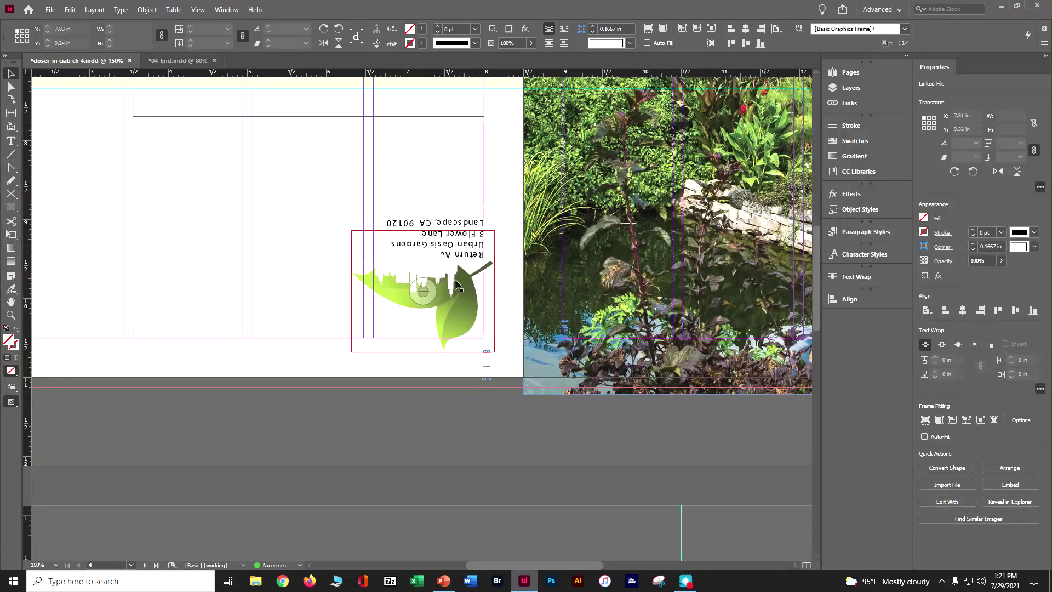
key("Down")
key("Down")
key("Down")
key("Down")
key("Down")
key("Down")
key("Down")
key("Down")
key("Down")
key("Down")
key("Down")
key("Down")
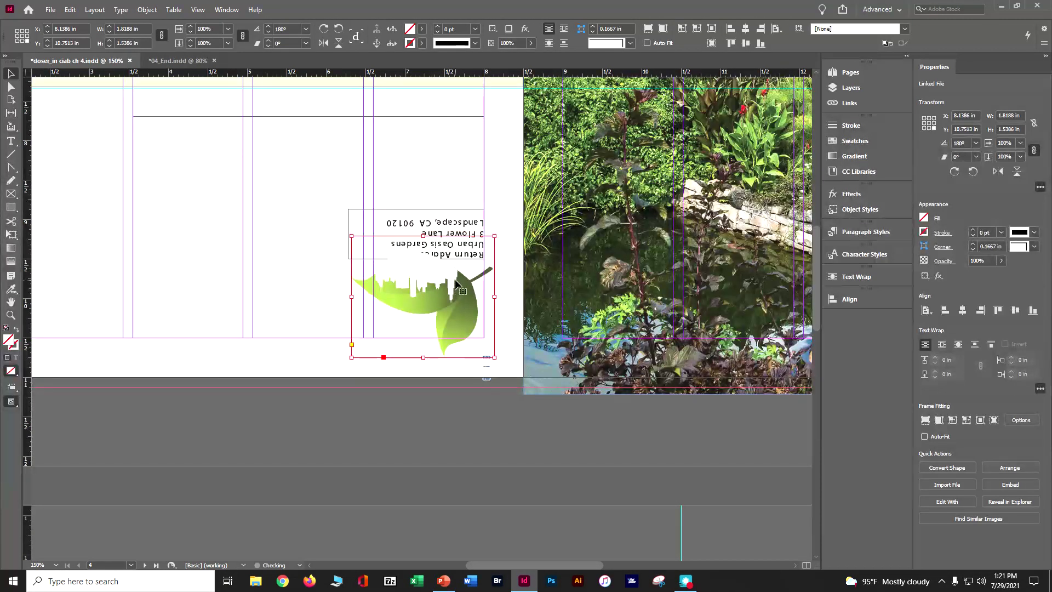
key("Down")
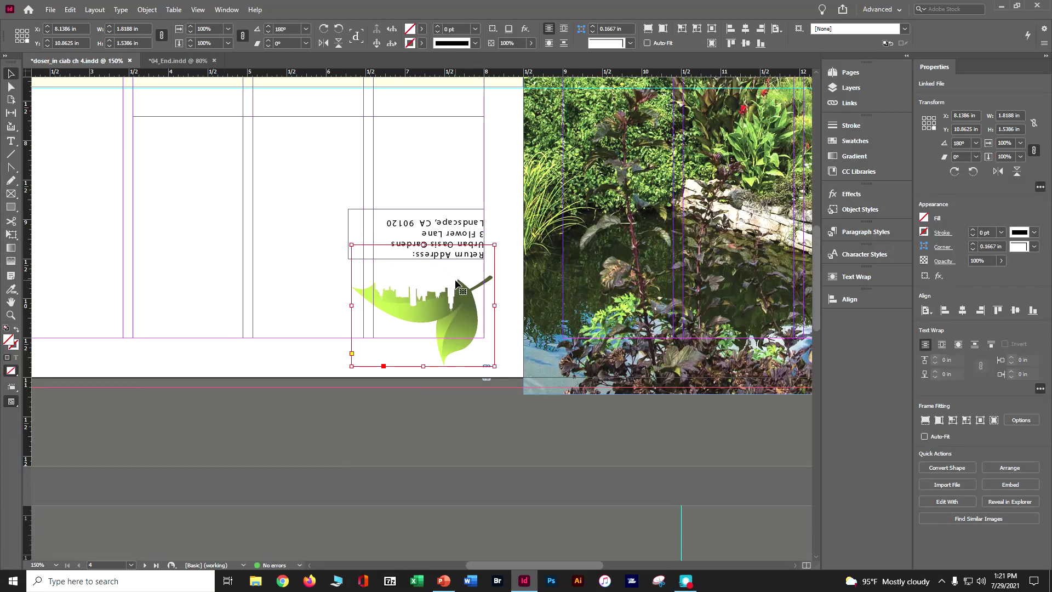
- Save the document
key("ctrl+s")
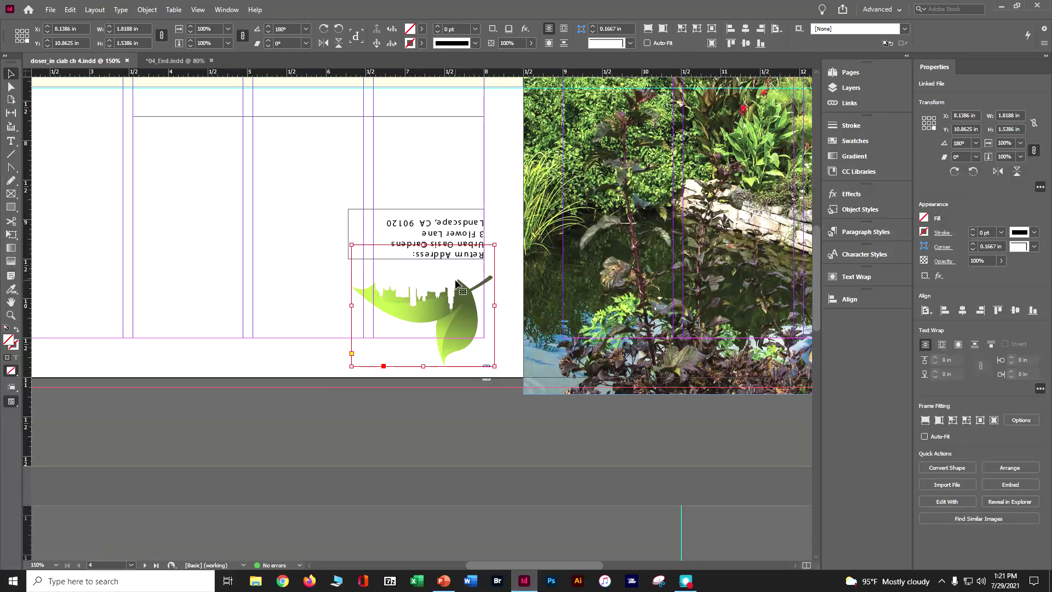
- Try rotating the whole white calla lily picture frame about 32.5° clockwise, and undo the rotation
scroll(348, 203, "up", 10)
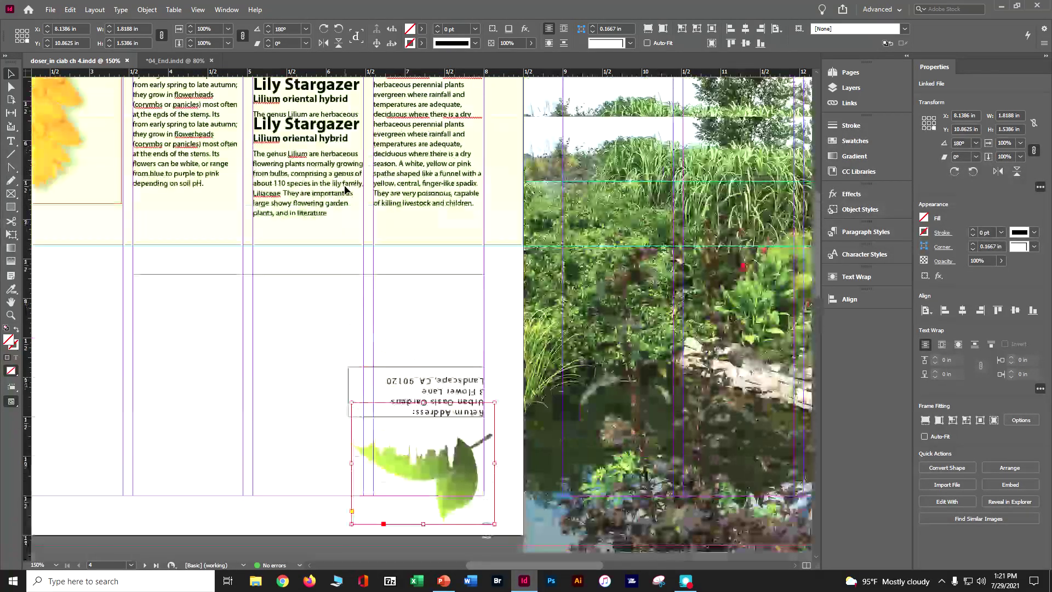
scroll(345, 189, "up", 2)
left_click(433, 220)
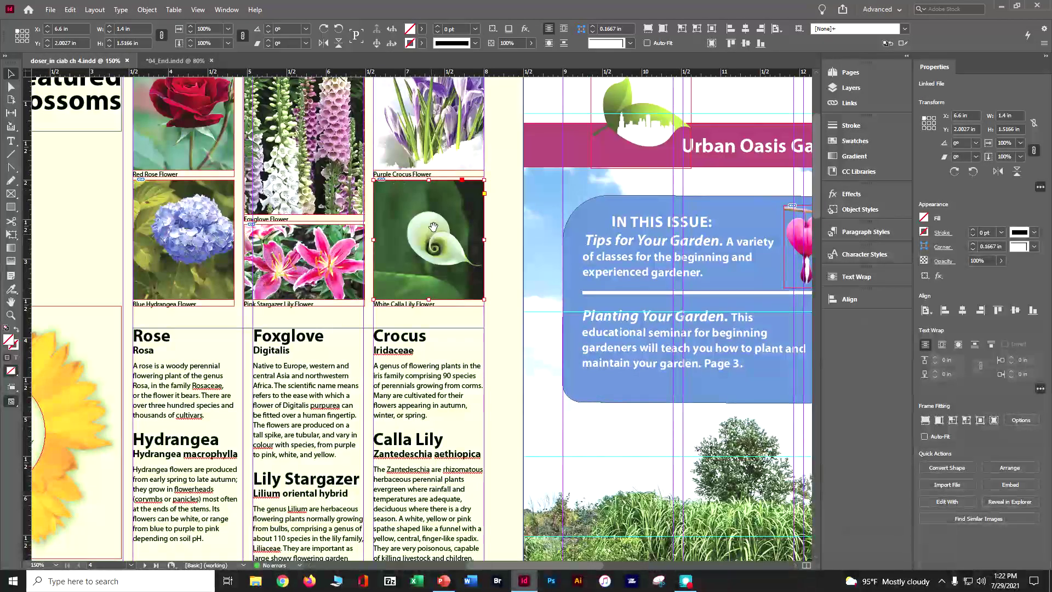
left_click_drag(487, 179, 504, 223)
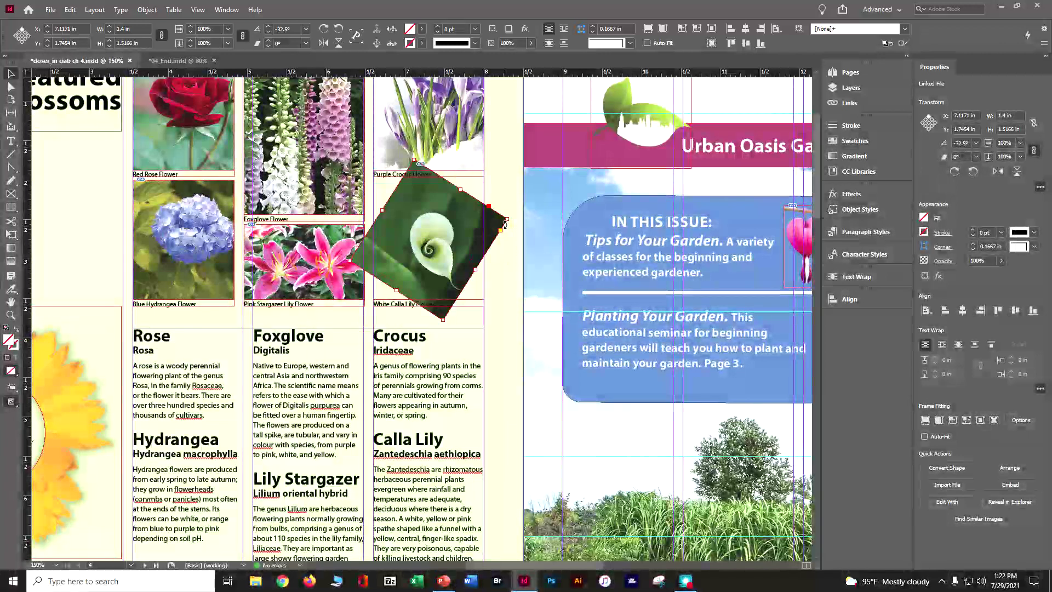
key("ctrl+z")
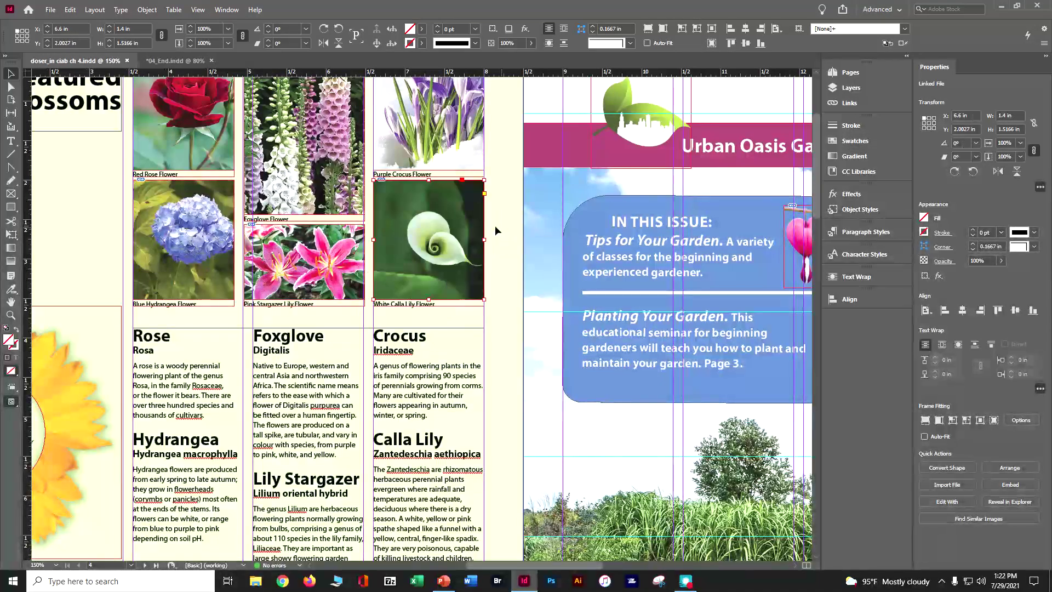
- Rotate the calla lily image inside its frame to about -54.5° and enlarge it proportionally to about 88%
left_click(435, 244)
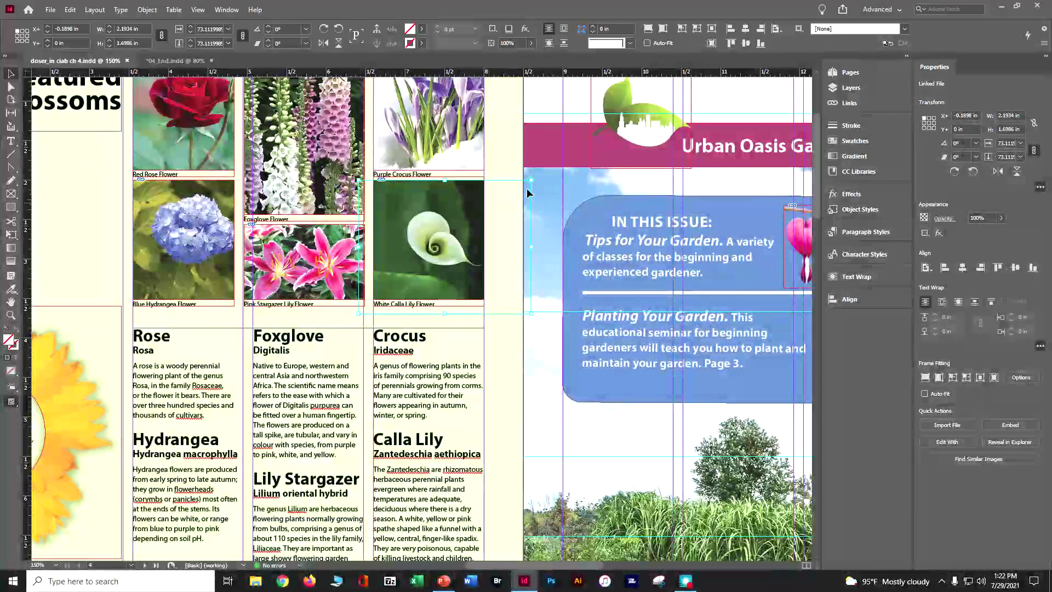
left_click_drag(531, 179, 567, 293)
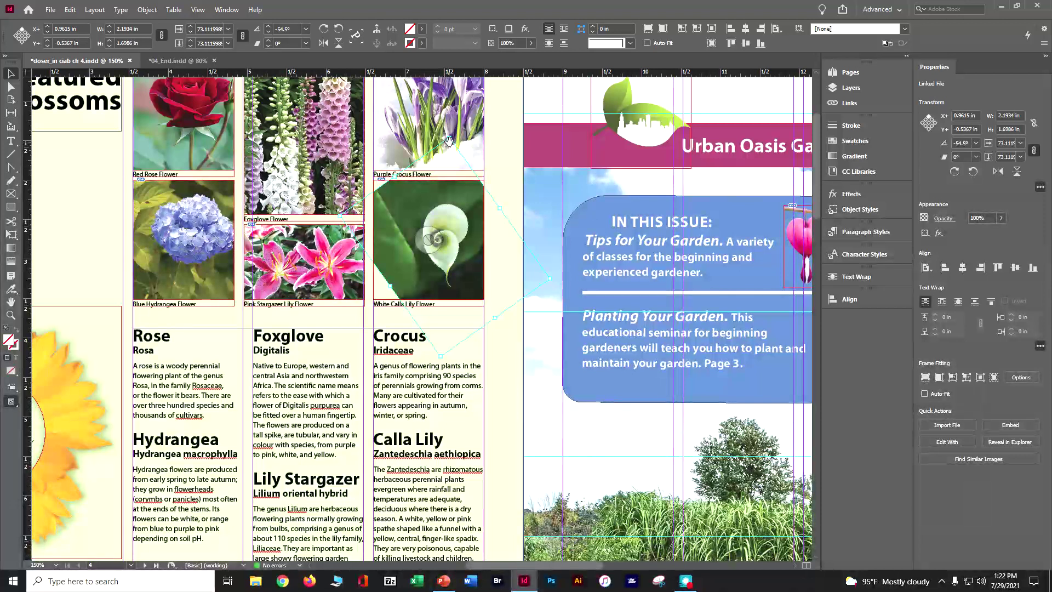
left_click_drag(449, 139, 451, 93)
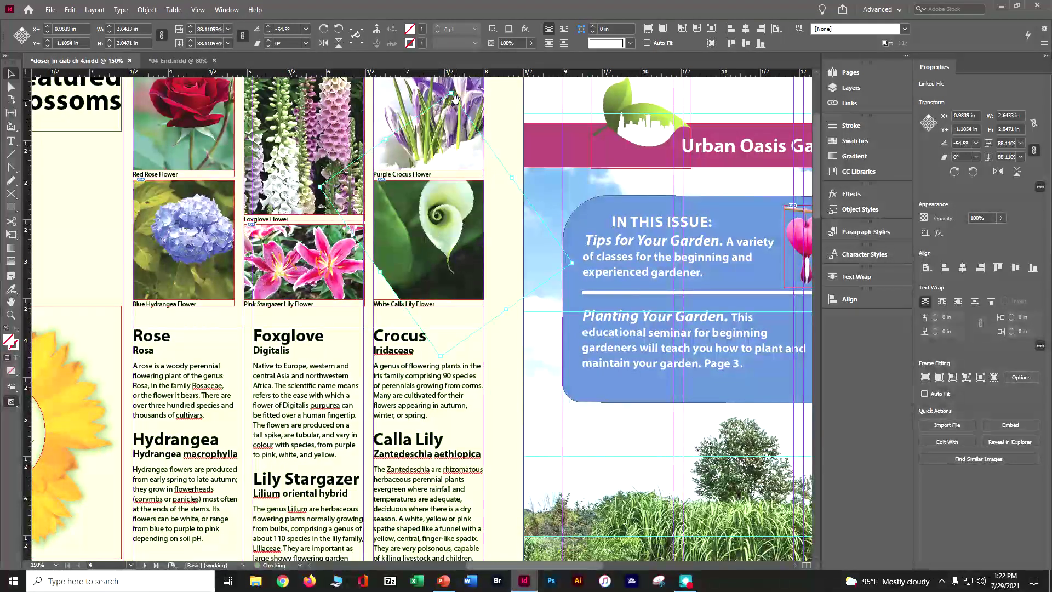
- Nudge the calla lily image down and left to centre the flower in its frame, and save the document
key("Down")
key("Down")
key("Down")
key("Down")
key("Down")
key("Down")
key("Down")
key("Down")
key("Down")
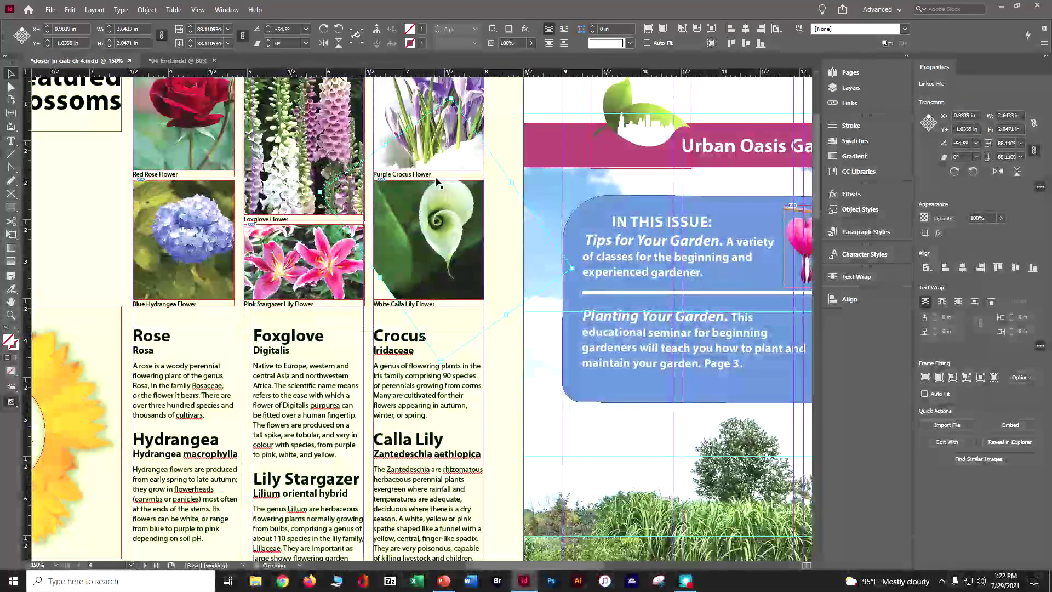
key("Down")
key("Down")
key("Left")
key("Left")
key("Left")
key("Left")
key("Left")
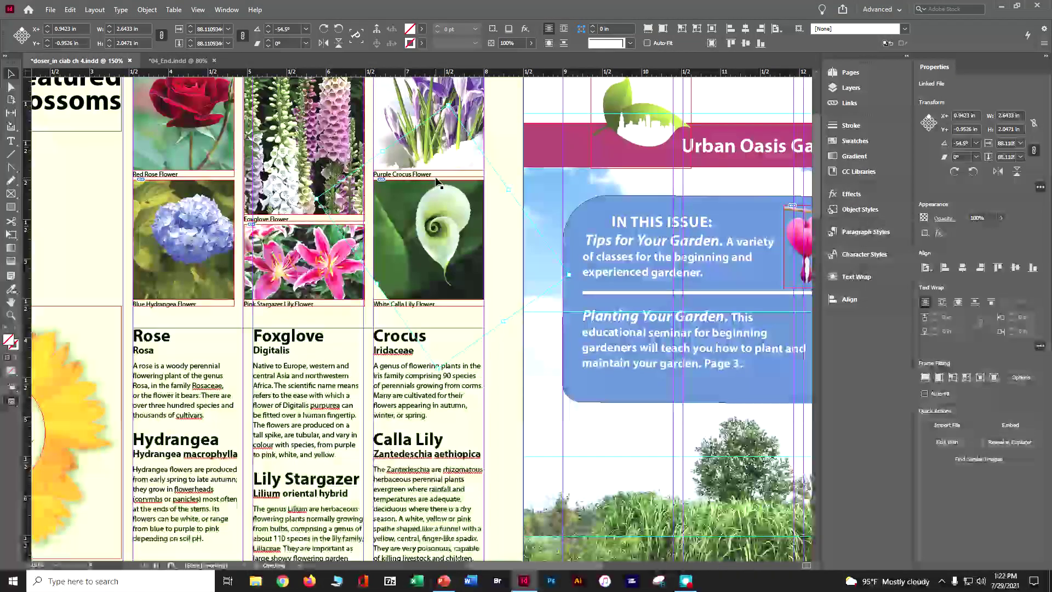
key("Left")
key("Left")
key("Left")
key("Left")
key("Left")
key("Left")
key("Left")
key("Left")
key("Left")
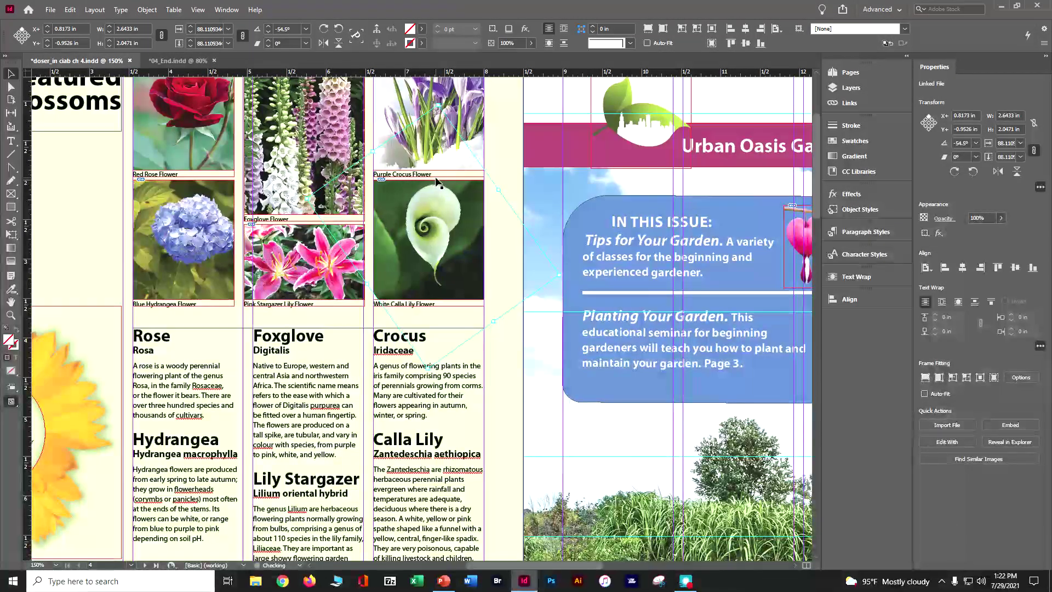
key("Down")
key("Down")
key("Down")
key("Down")
key("Down")
key("Down")
key("Down")
key("Down")
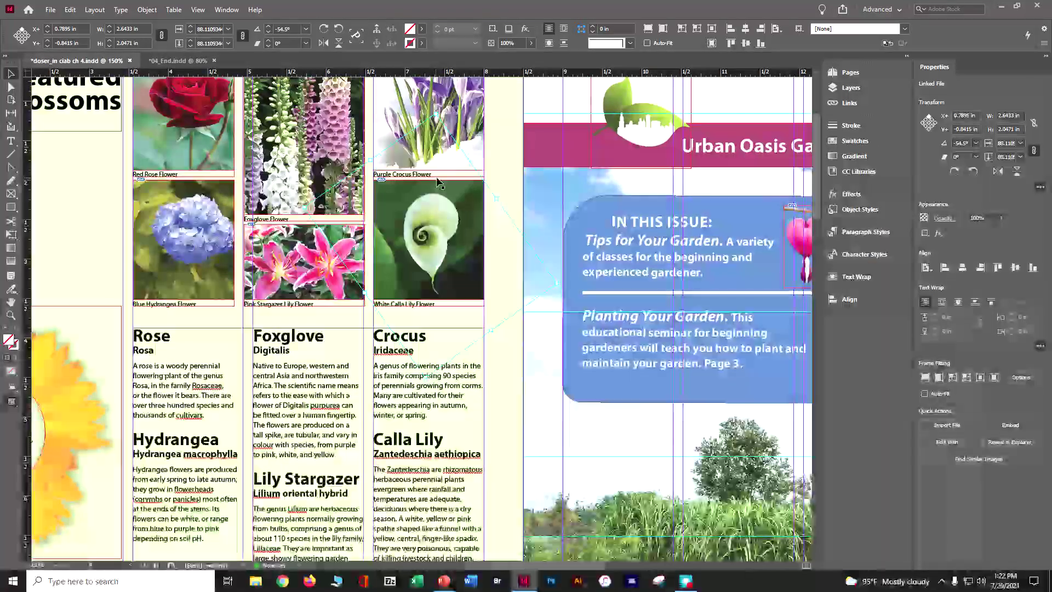
left_click(504, 159)
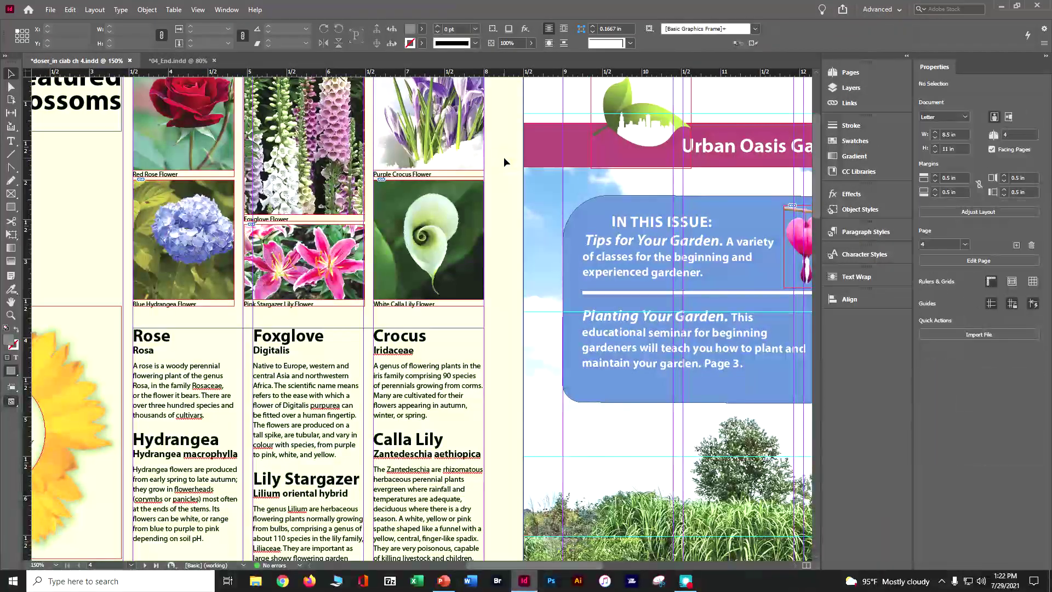
left_click(468, 214)
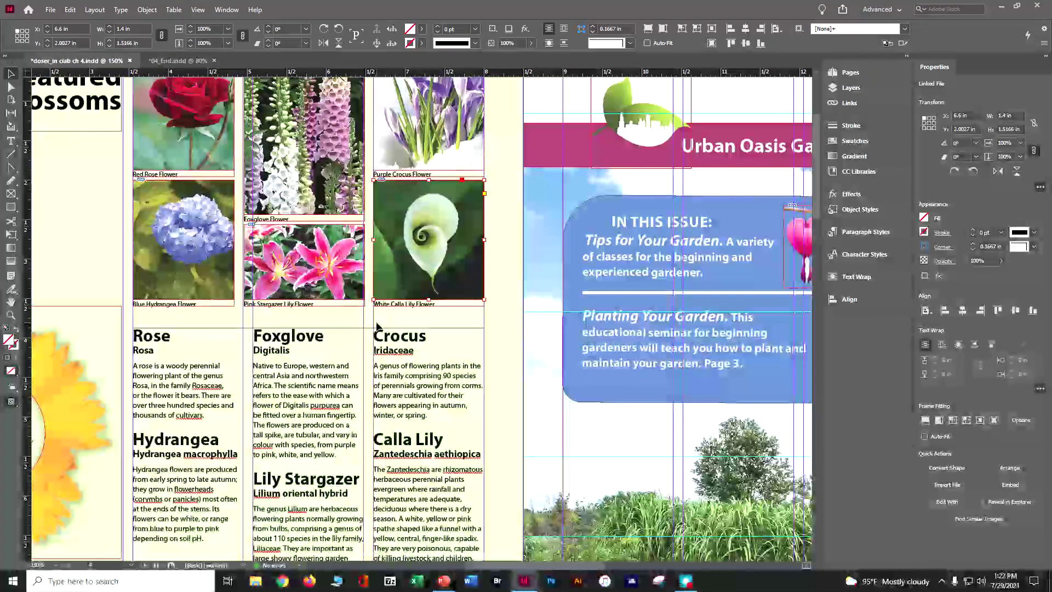
key("ctrl+s")
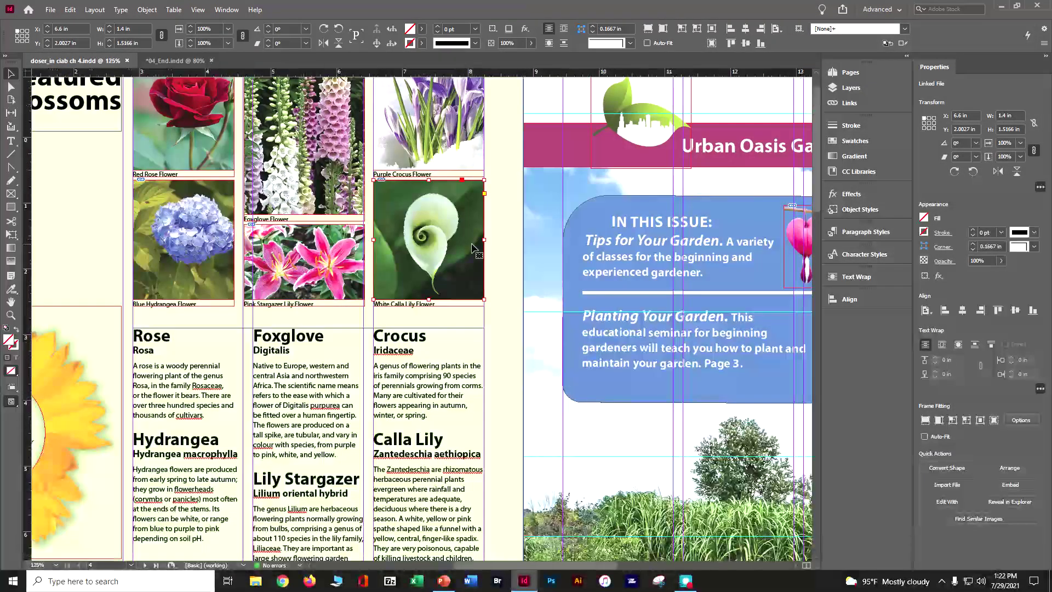
- Centre the logo and the "Partial Class Calendar" title horizontally on page 2, using Align to Page
key("ctrl+minus")
scroll(473, 242, "down", 12)
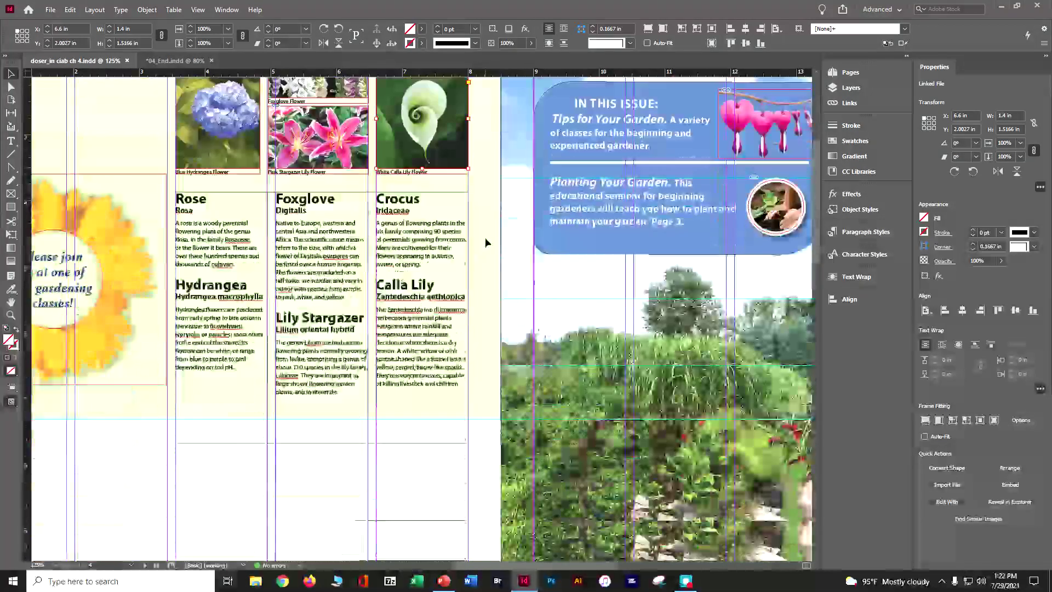
scroll(483, 255, "down", 3)
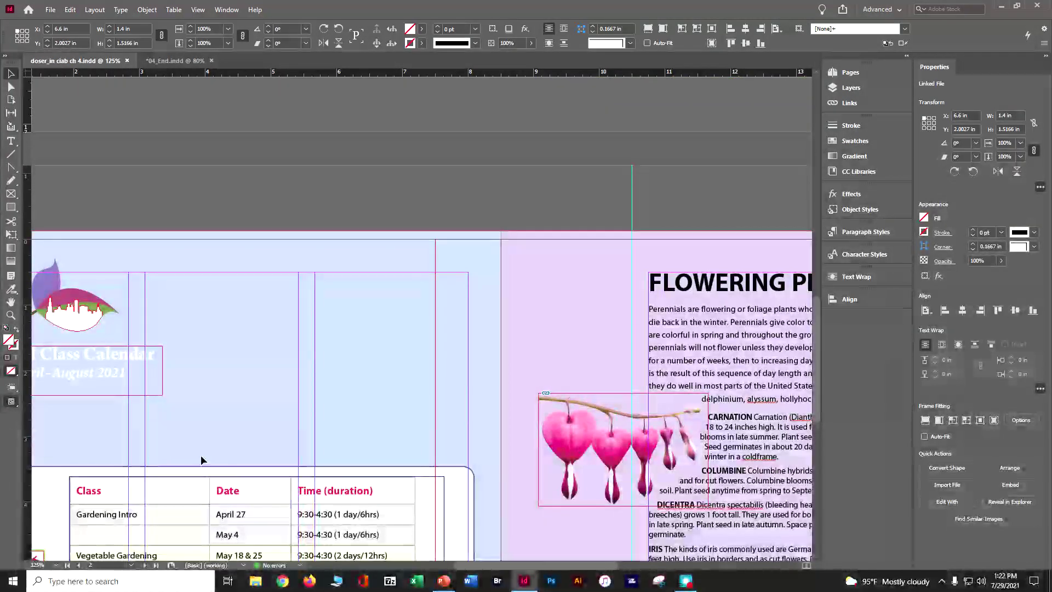
left_click_drag(610, 564, 540, 563)
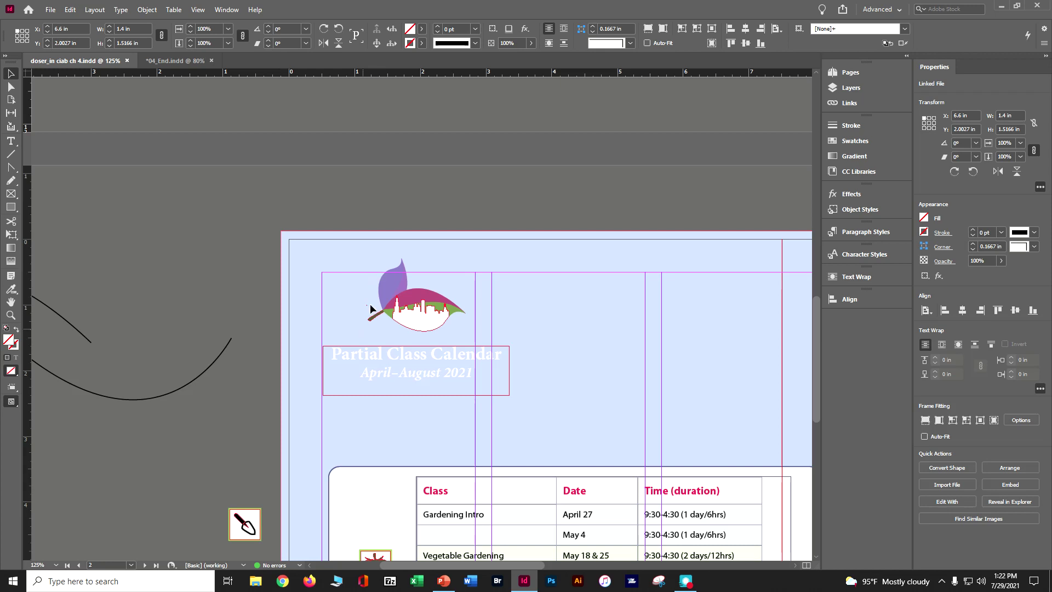
left_click_drag(351, 247, 451, 423)
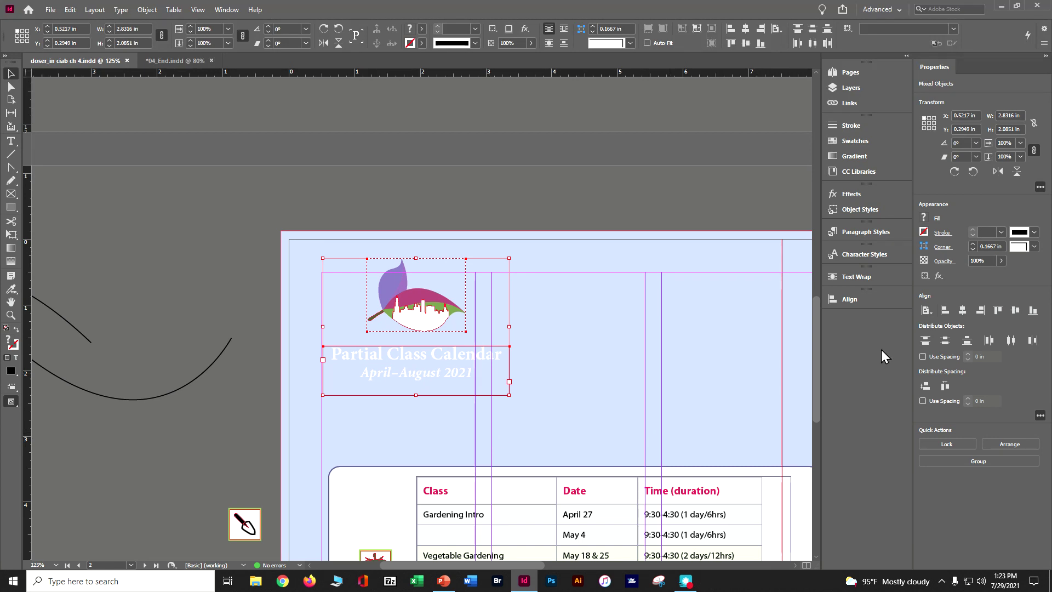
left_click(929, 313)
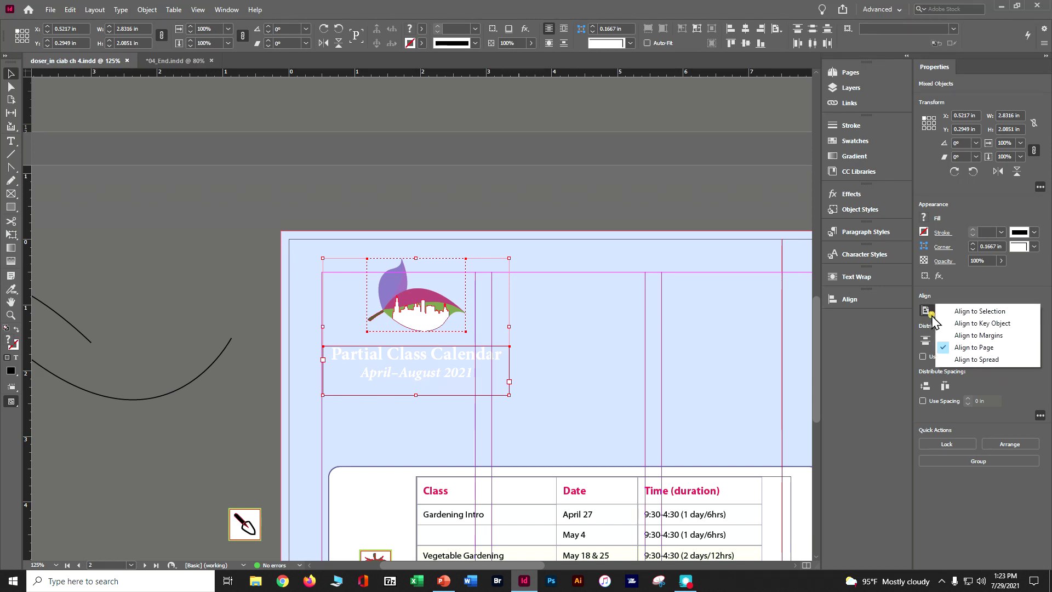
left_click(949, 348)
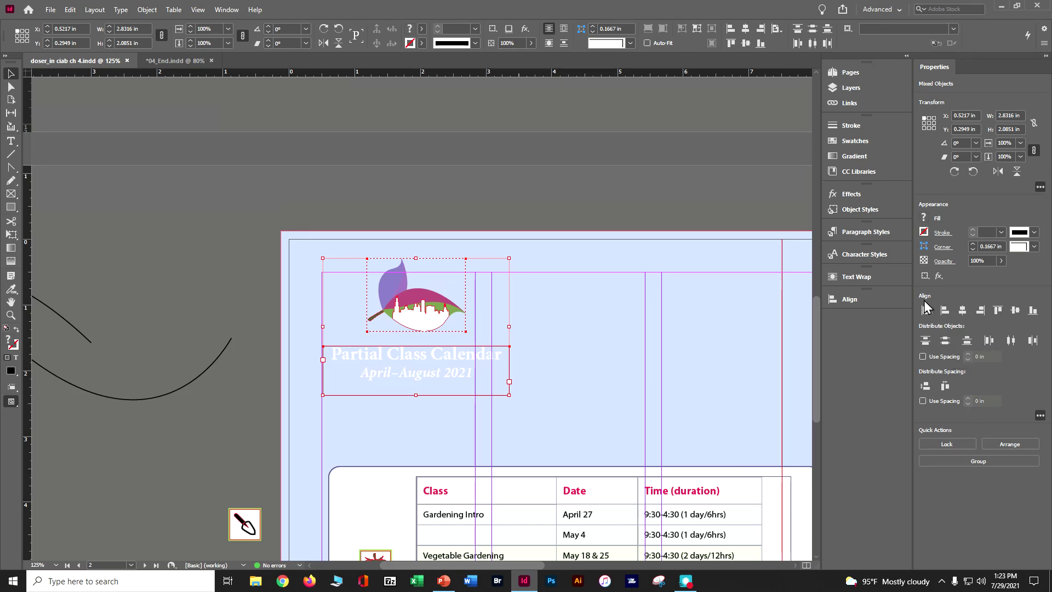
left_click(966, 311)
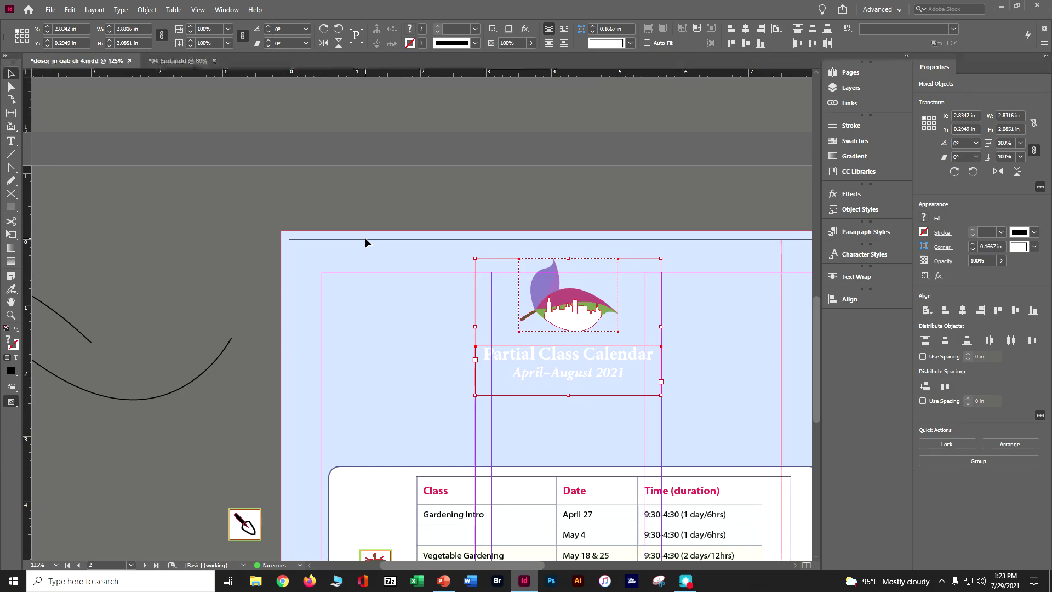
- Deselect the logo and title on page 2, and save the document
left_click(236, 205)
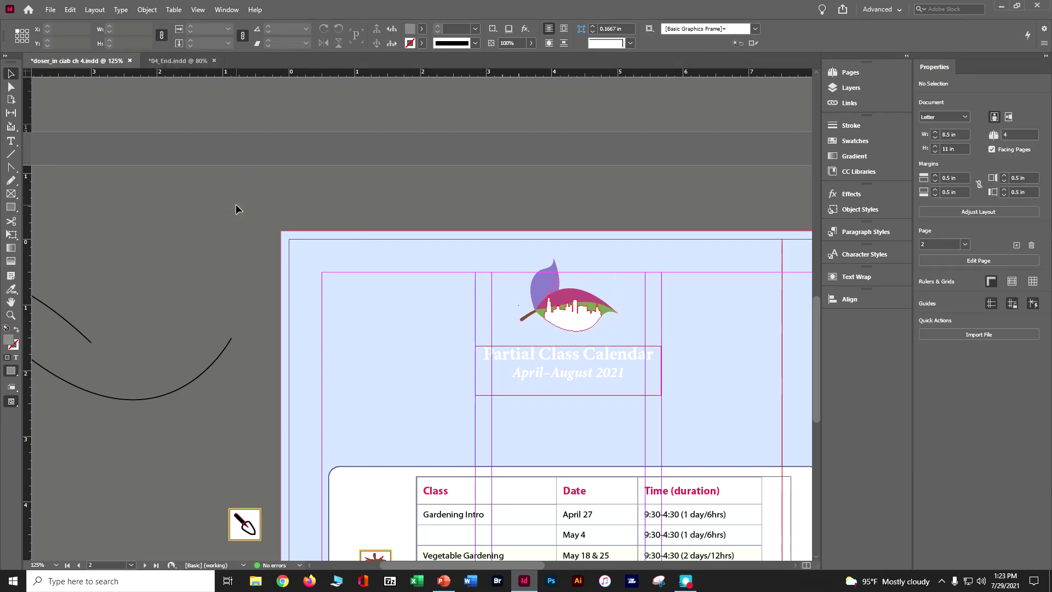
key("ctrl+s")
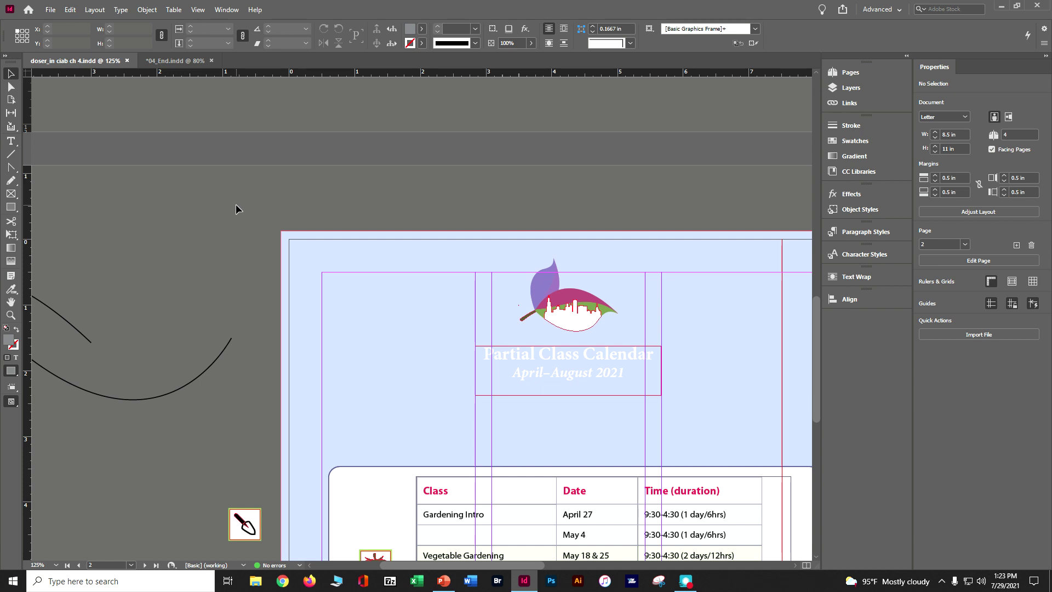
- Align the right edges of the nine pasteboard icons to the tomato icon beside the class table as key object, and save the document
scroll(241, 211, "down", 5)
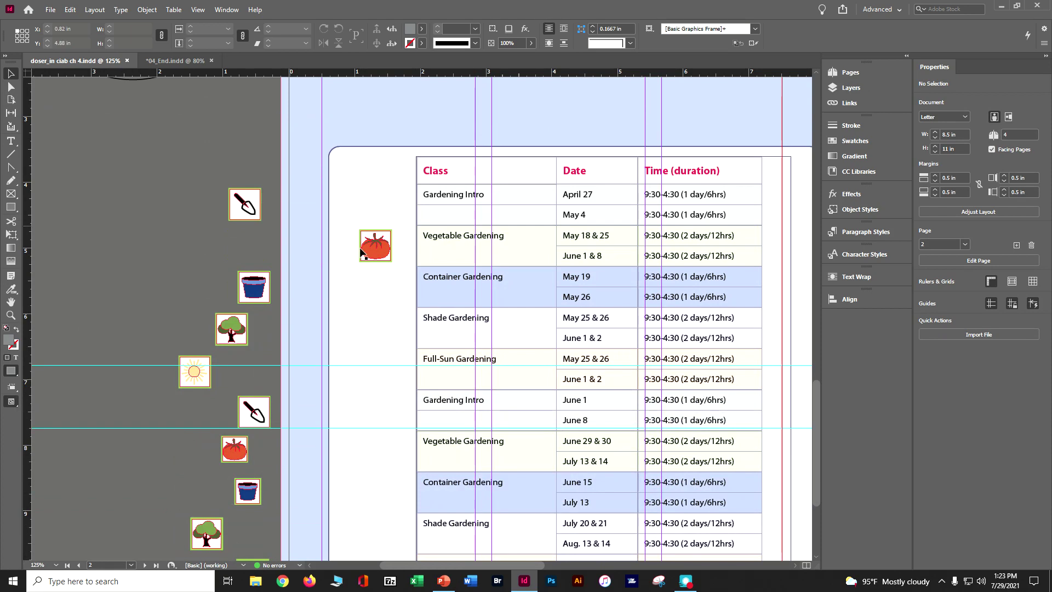
scroll(150, 216, "down", 2)
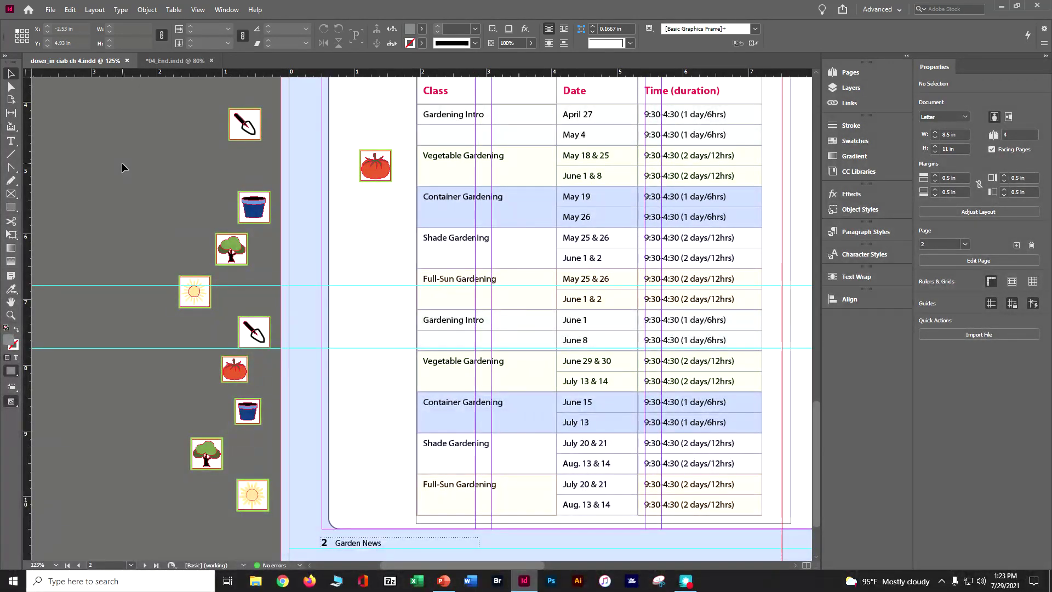
scroll(113, 160, "up", 1)
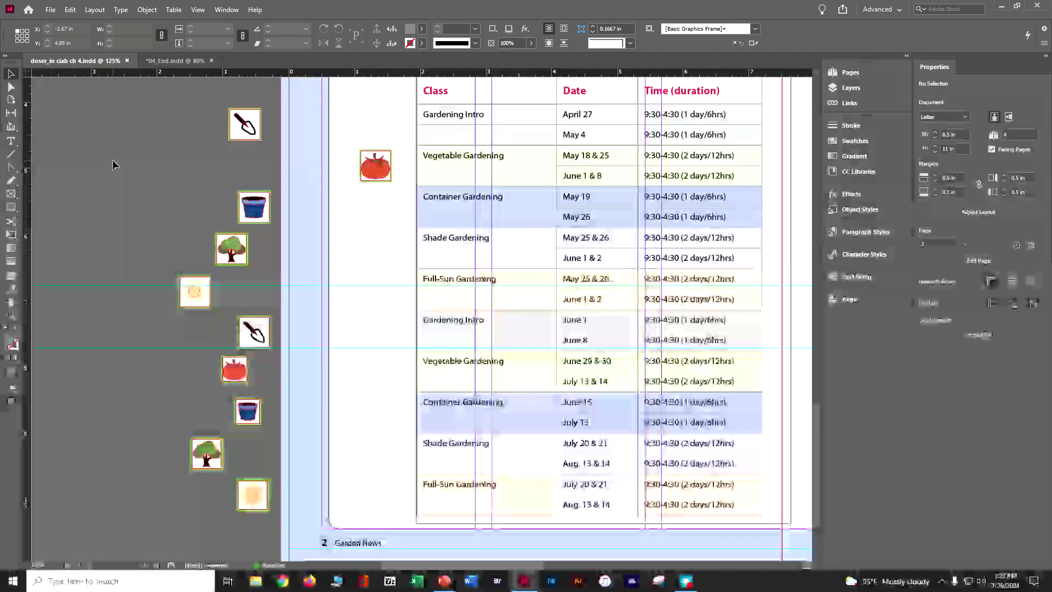
scroll(113, 160, "down", 1)
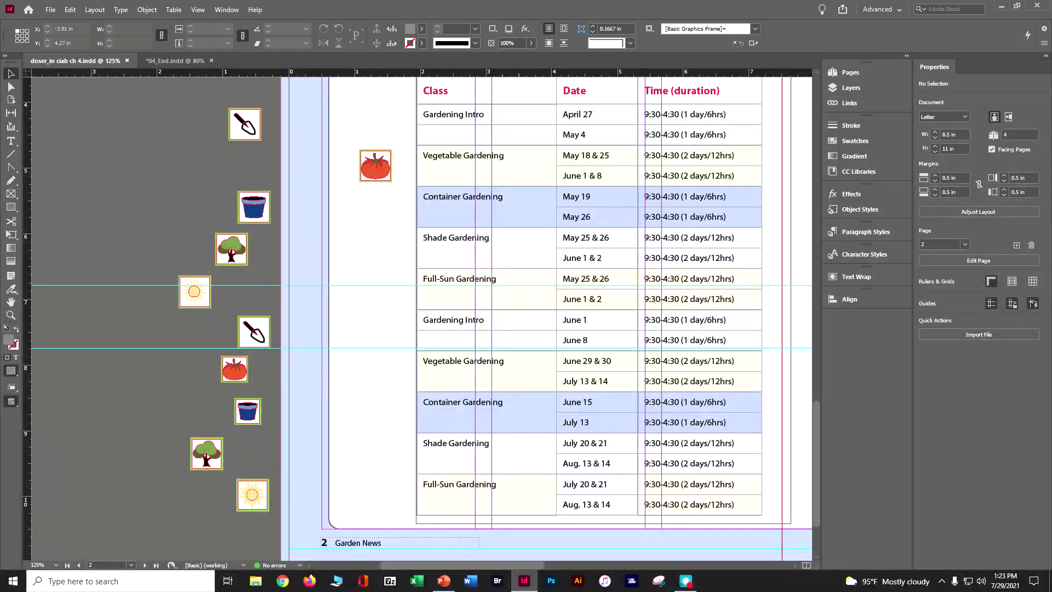
left_click_drag(140, 96, 263, 537)
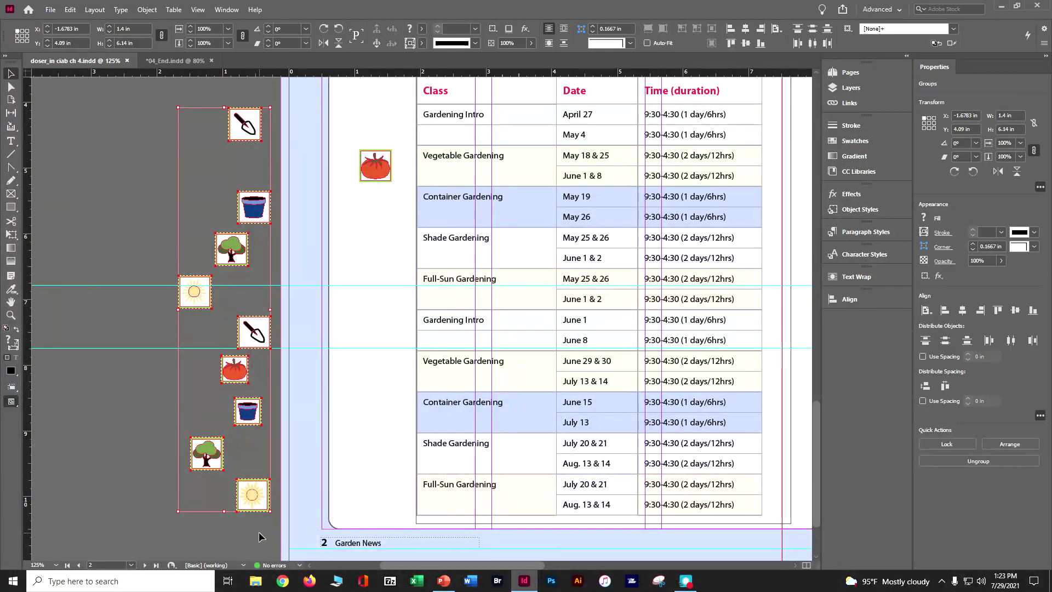
left_click(376, 175, "shift")
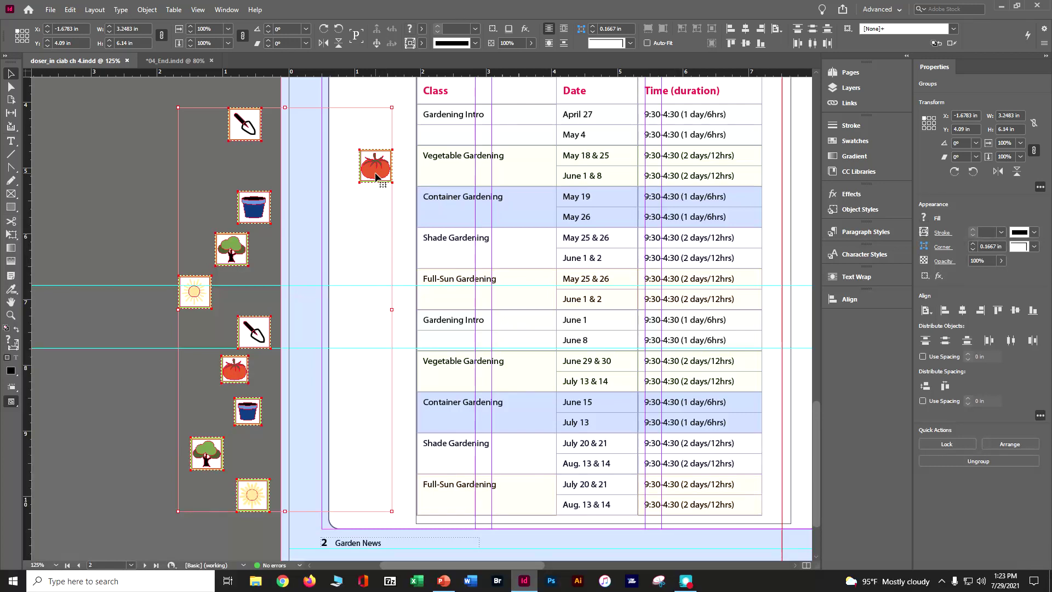
left_click(376, 176)
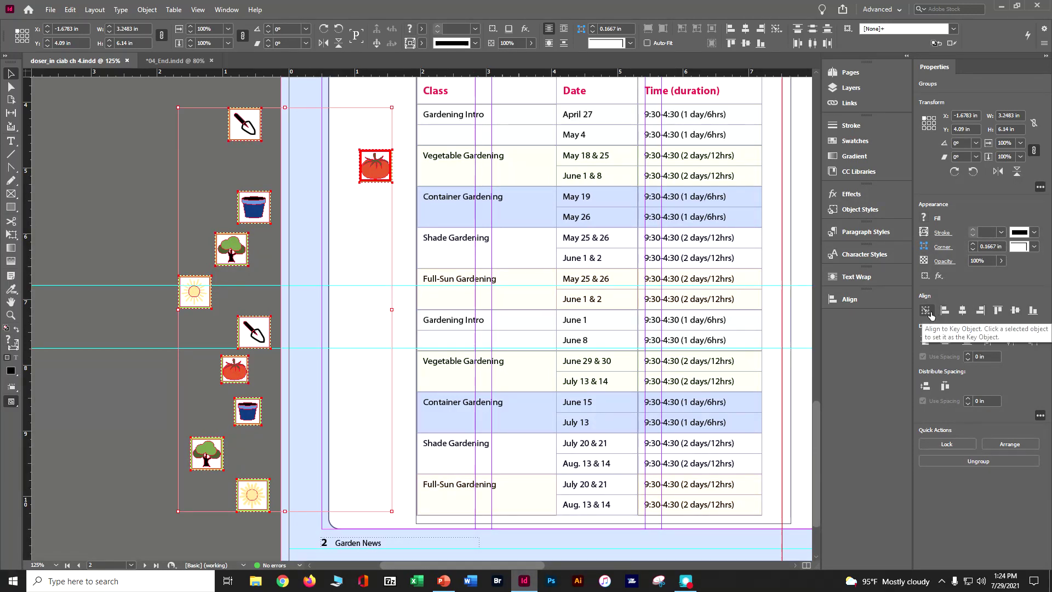
left_click(980, 310)
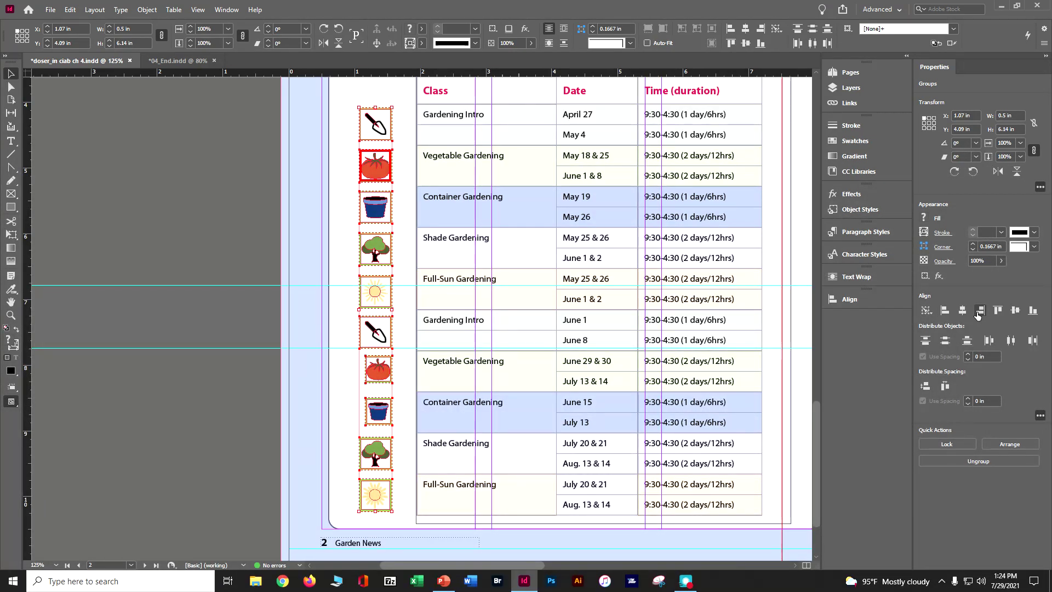
left_click(198, 239)
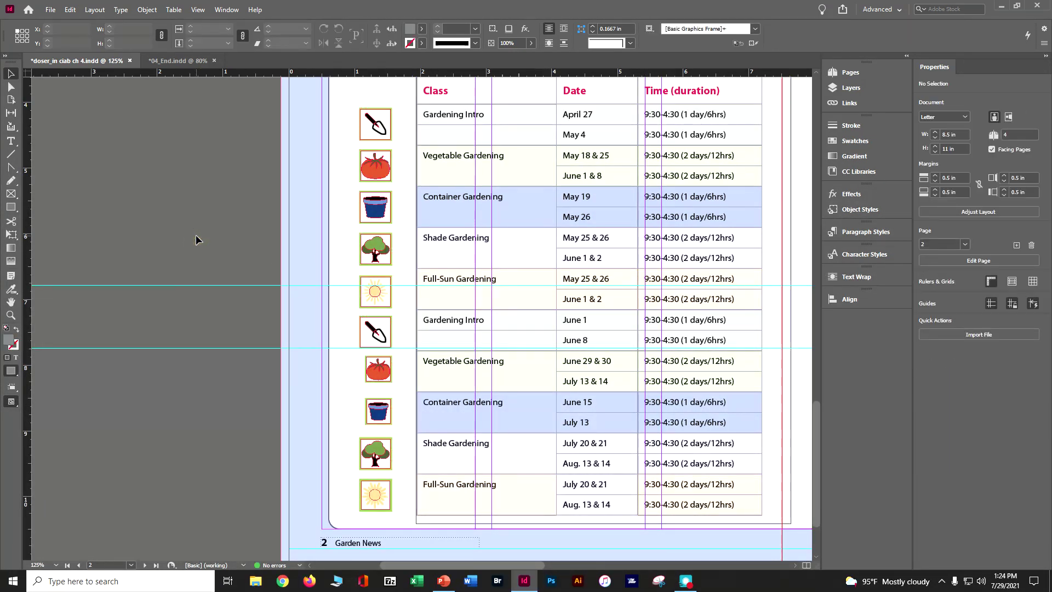
key("ctrl+s")
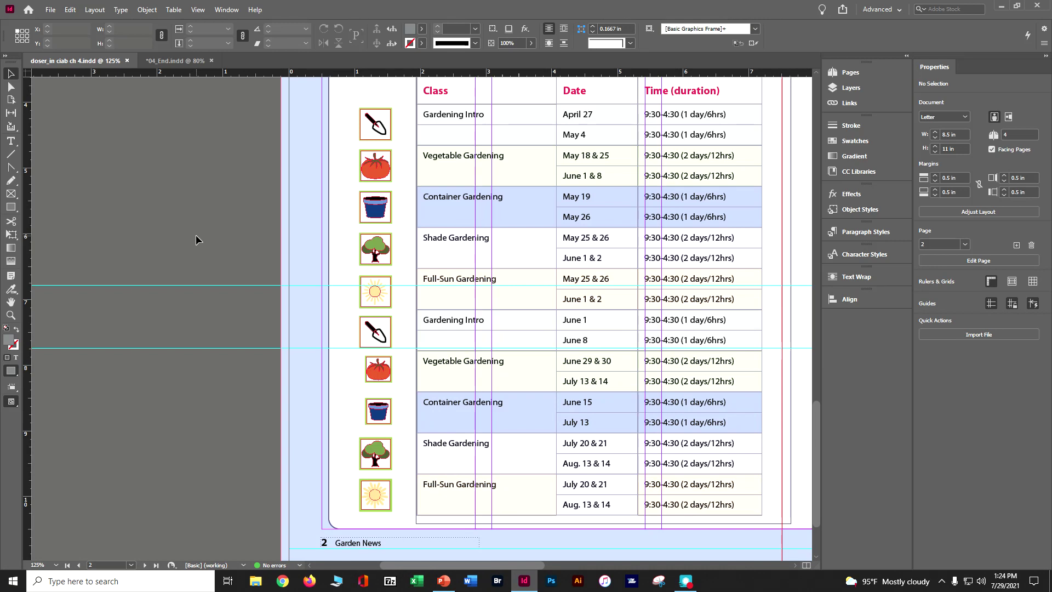
- Scale the smaller tomato and pot icons beside the June 29 and June 15 rows proportionally to 0.5 in wide
key("ctrl+equal")
key("ctrl+equal")
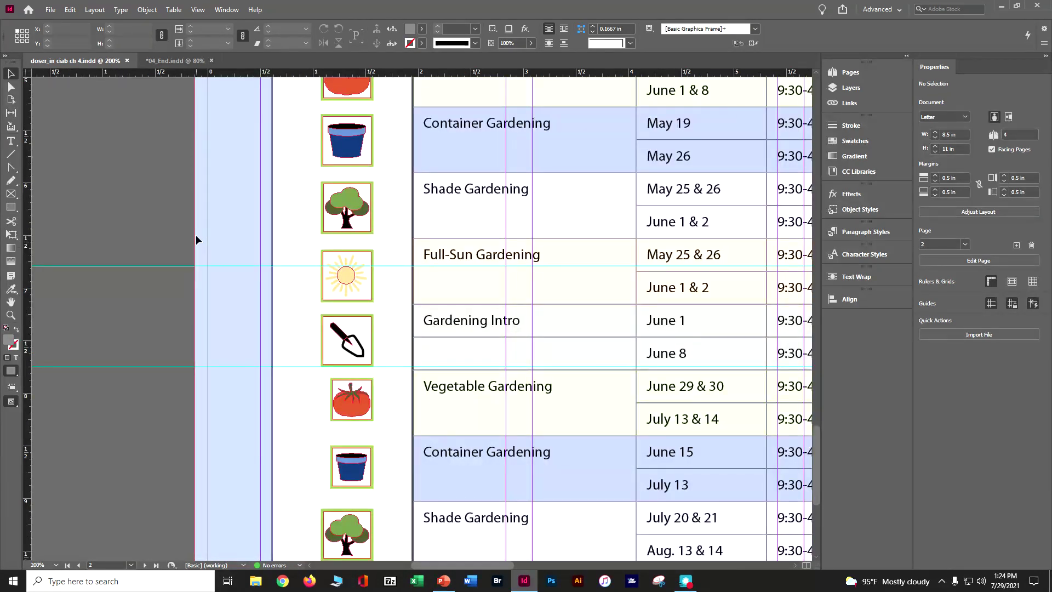
left_click(335, 394)
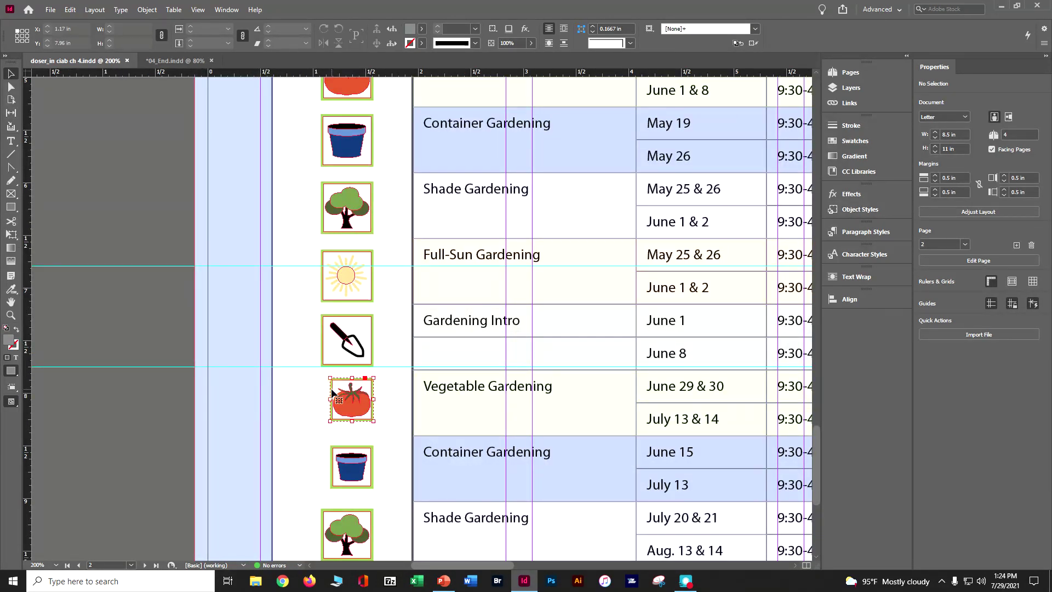
left_click(337, 463, "shift")
key("ctrl+g")
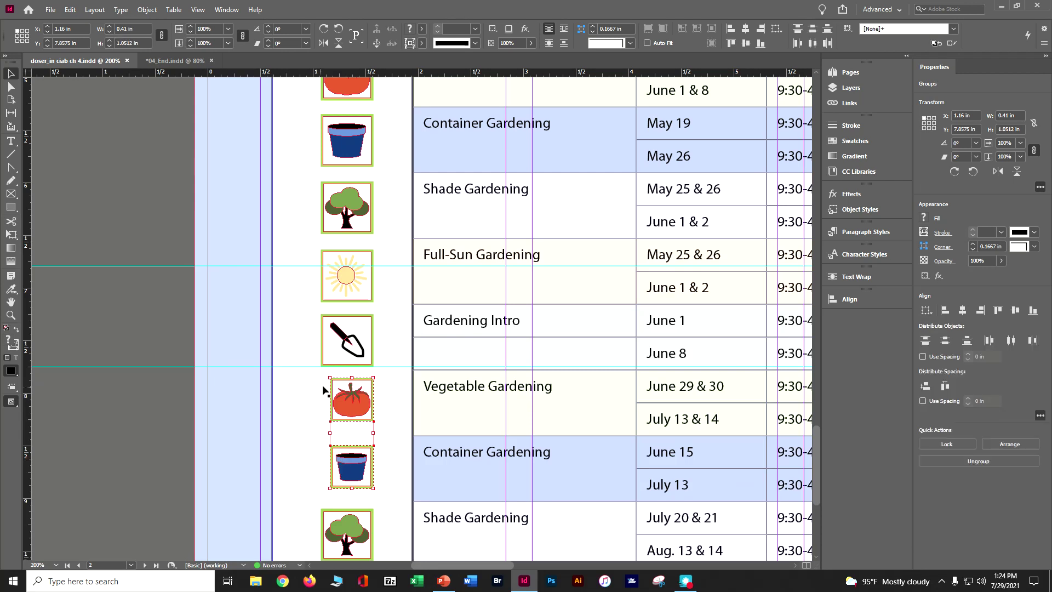
left_click_drag(330, 377, 321, 361)
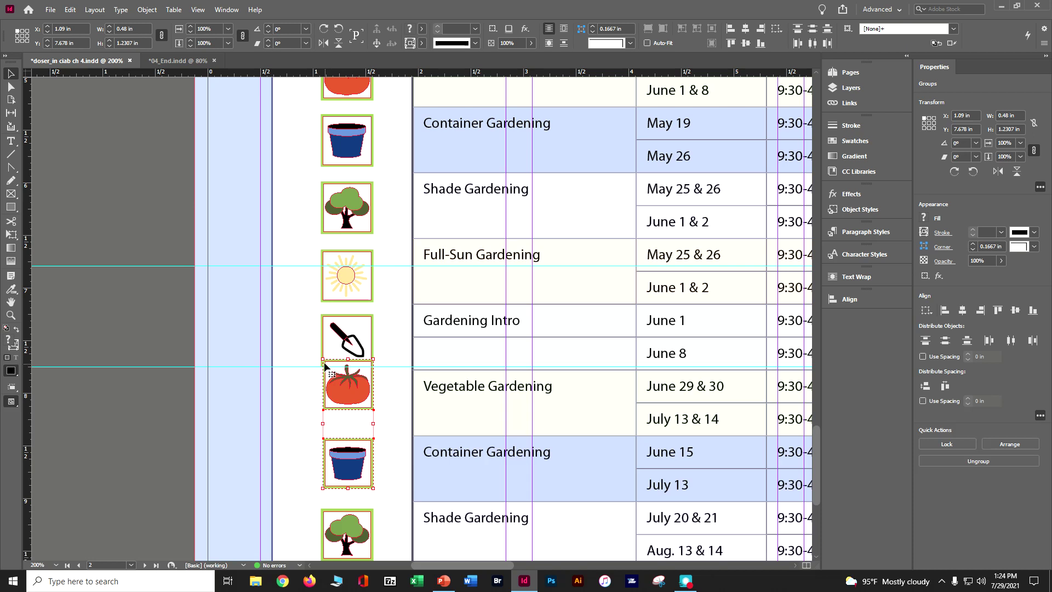
left_click_drag(323, 359, 321, 353)
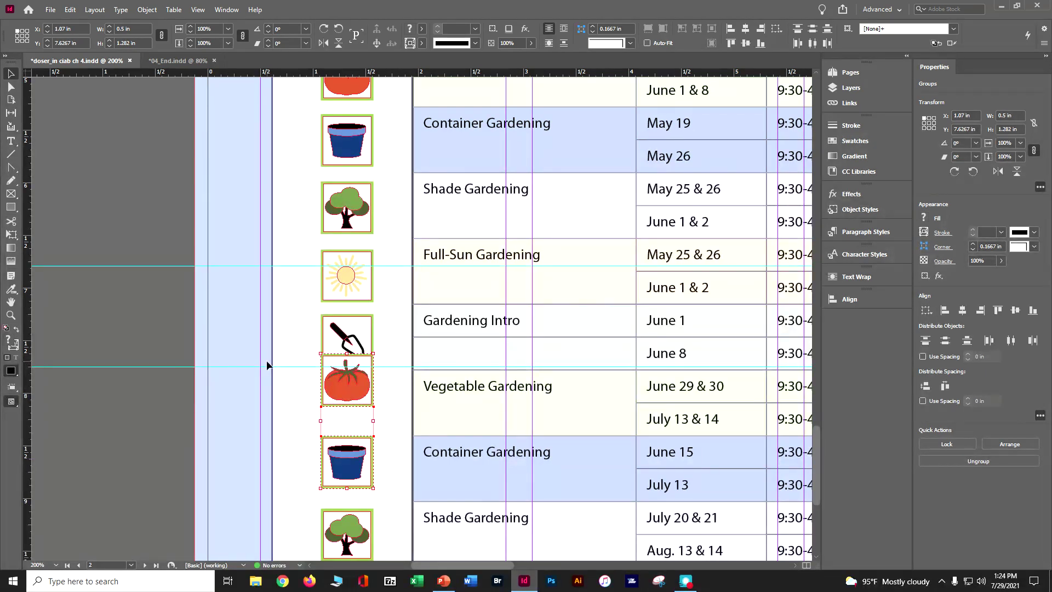
left_click(254, 366)
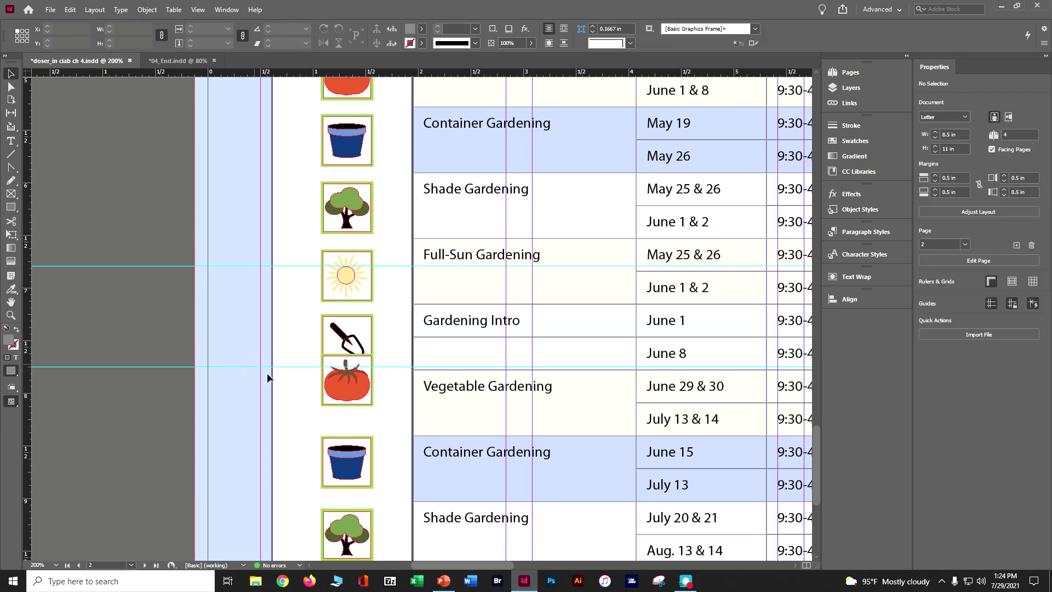
- Move the enlarged tomato icon down to about Y 7.86 in and the pot icon down beside its row, and save the document
scroll(252, 357, "down", 2)
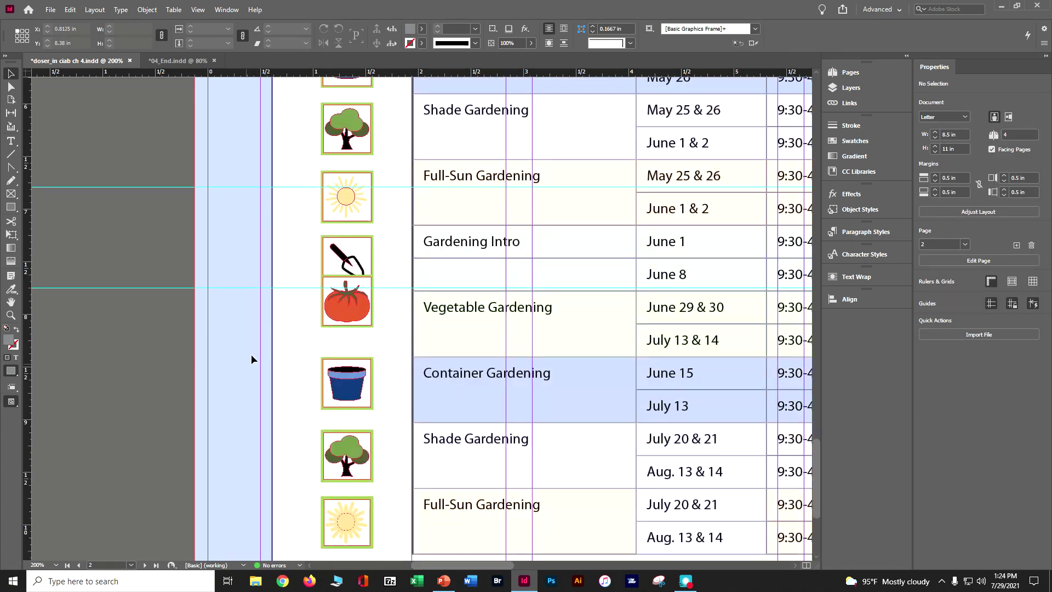
left_click(347, 315)
left_click_drag(347, 315, 347, 328)
left_click_drag(367, 385, 364, 388)
left_click_drag(366, 332, 367, 341)
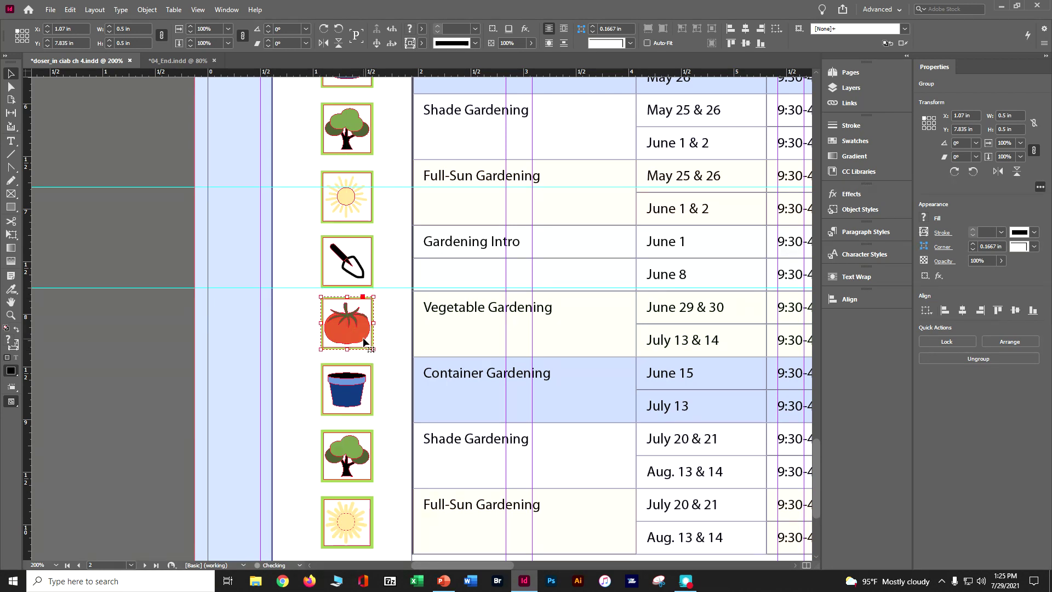
left_click_drag(355, 267, 361, 323)
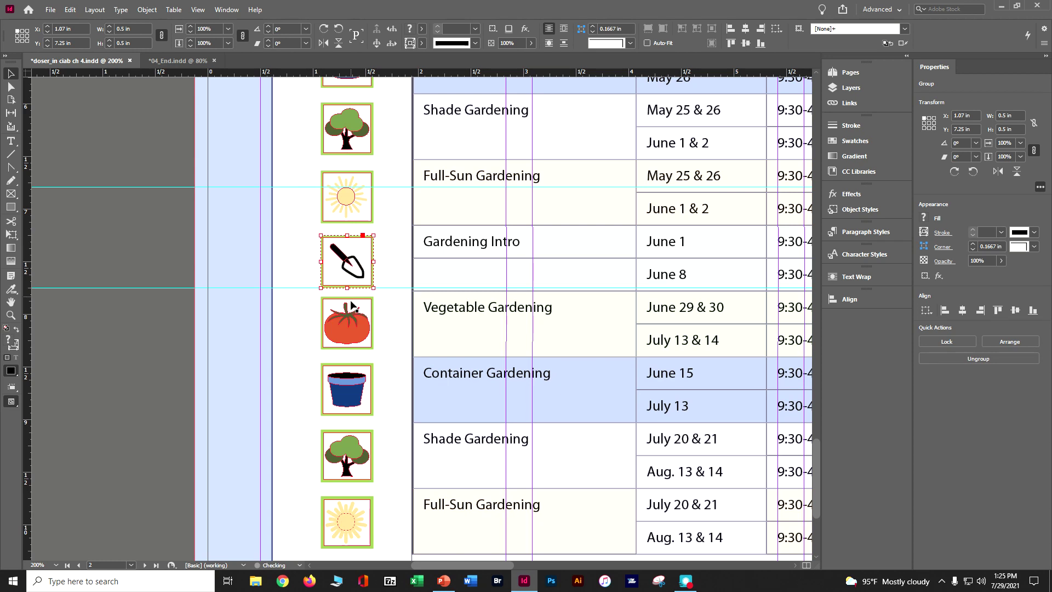
left_click(358, 326)
left_click_drag(359, 329, 359, 331)
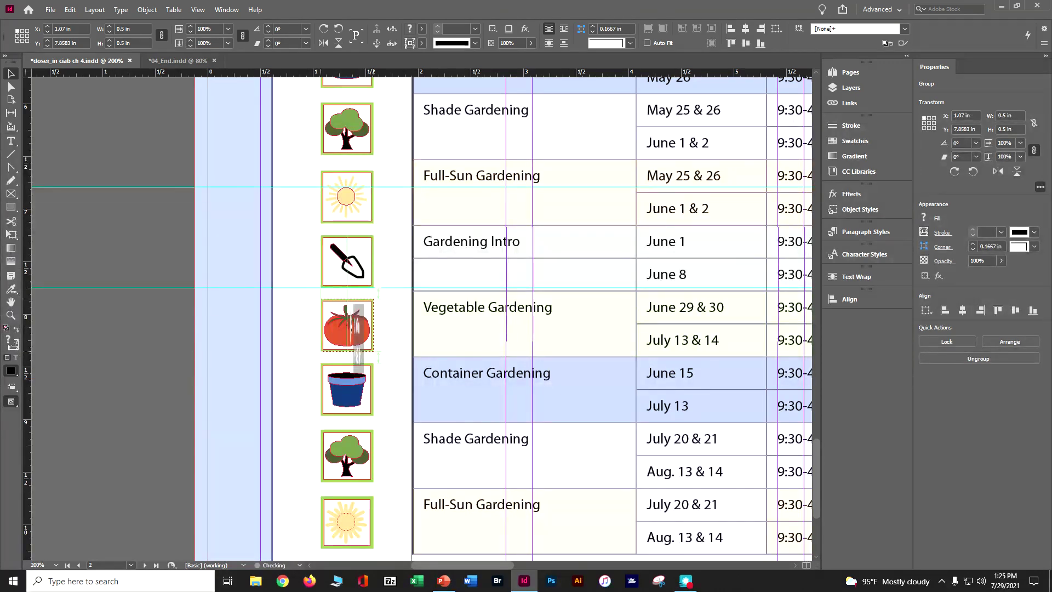
left_click(215, 340)
key("ctrl+s")
- Check the finished layout of page 2 in 04_End.indd, and return to the working document
key("ctrl+minus")
key("ctrl+minus")
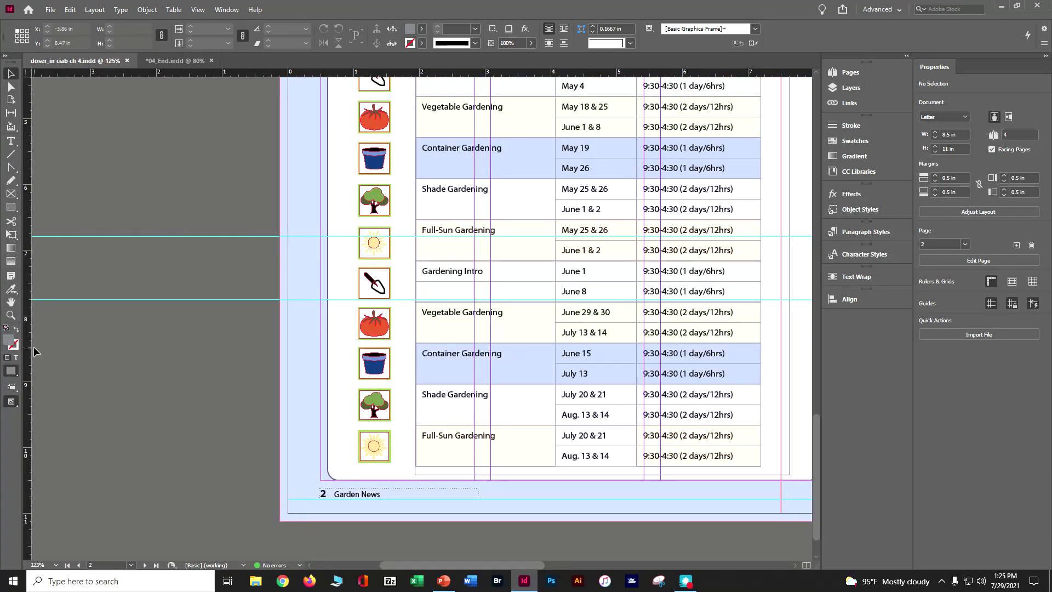
scroll(33, 349, "up", 1)
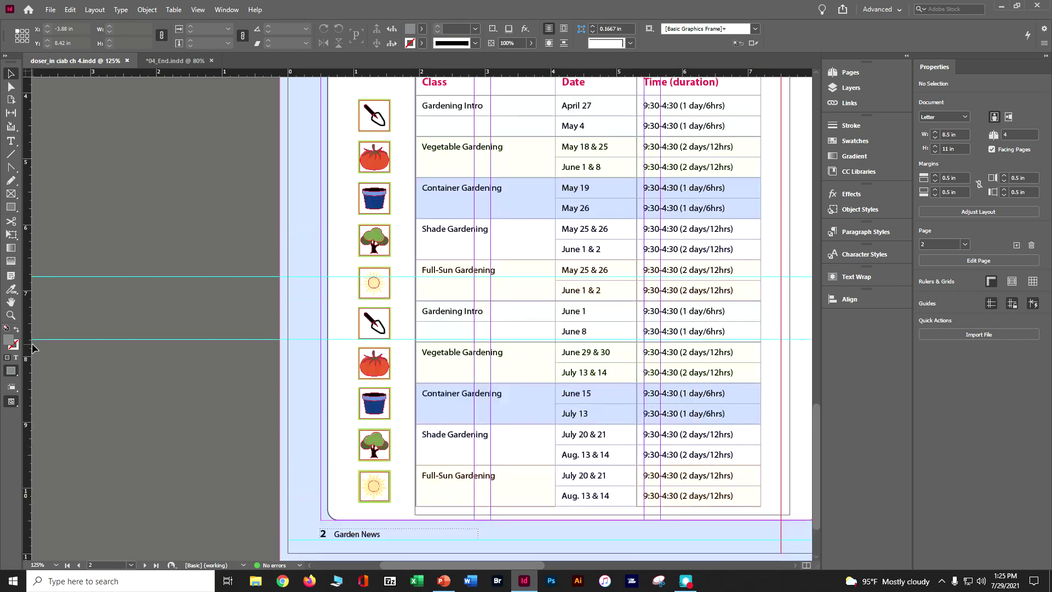
scroll(33, 348, "up", 1)
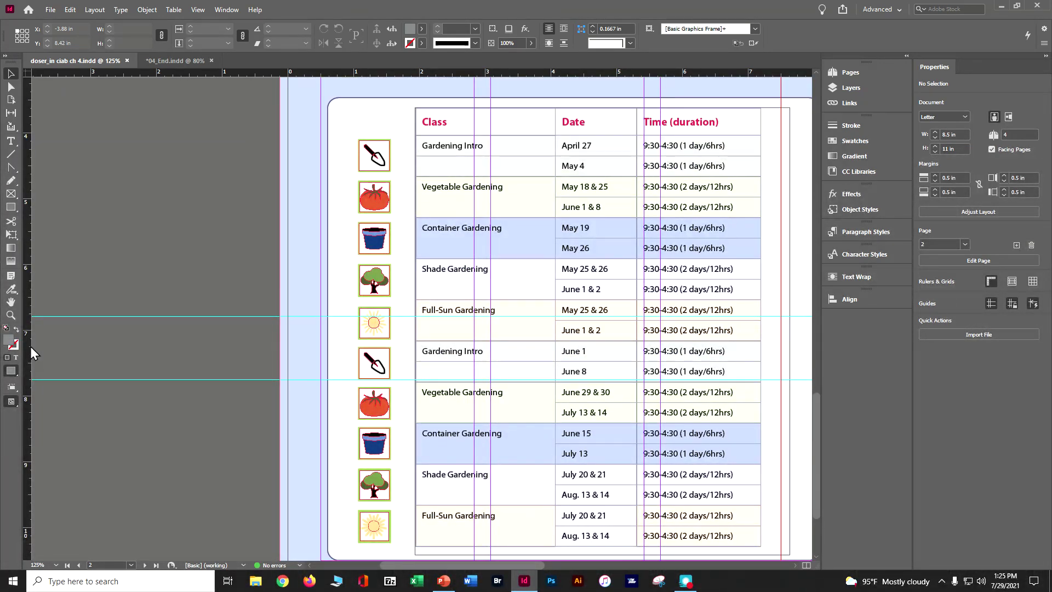
scroll(209, 261, "up", 2)
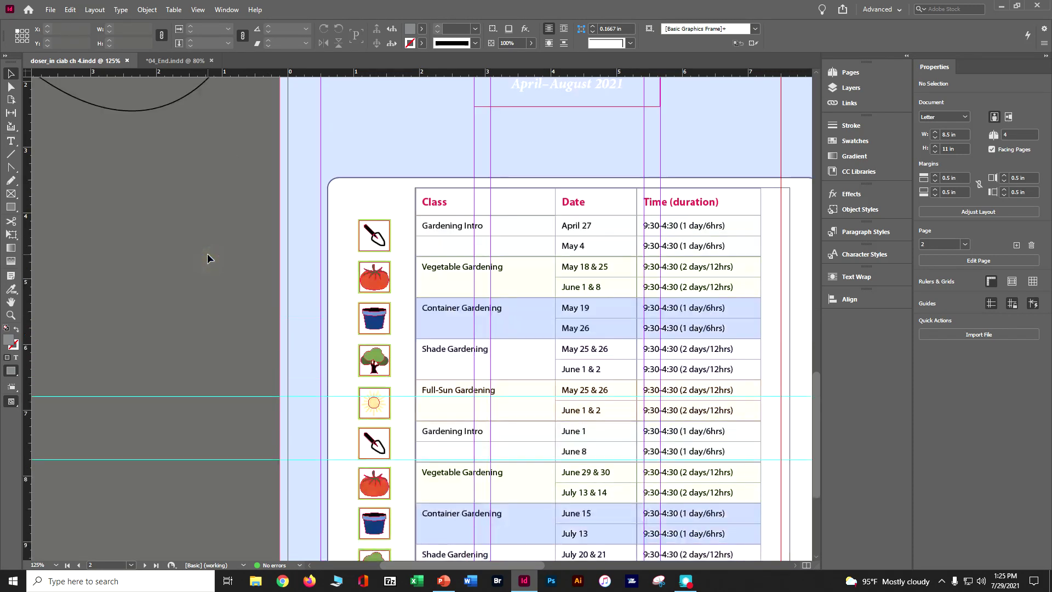
left_click(157, 62)
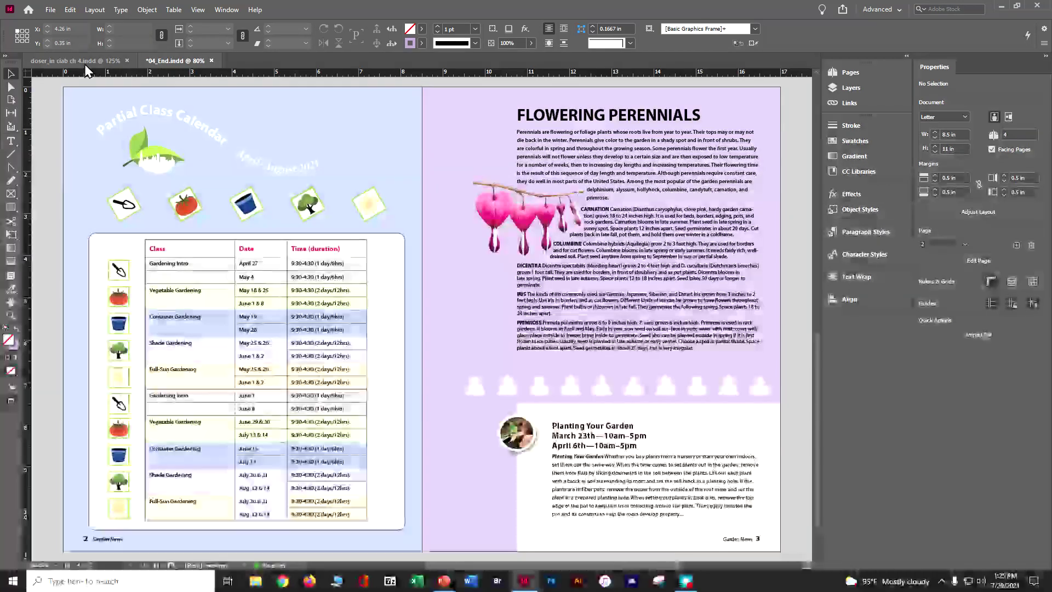
left_click(112, 61)
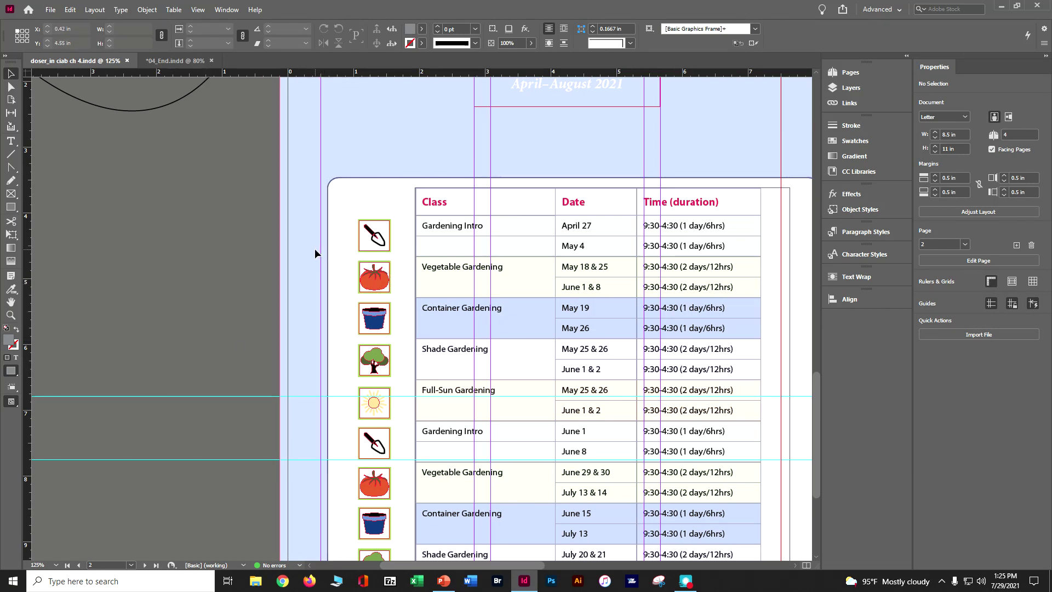
- Duplicate the trowel, tomato, pot and tree icons into a row above the class table at about Y 2.8 in
left_click(368, 241)
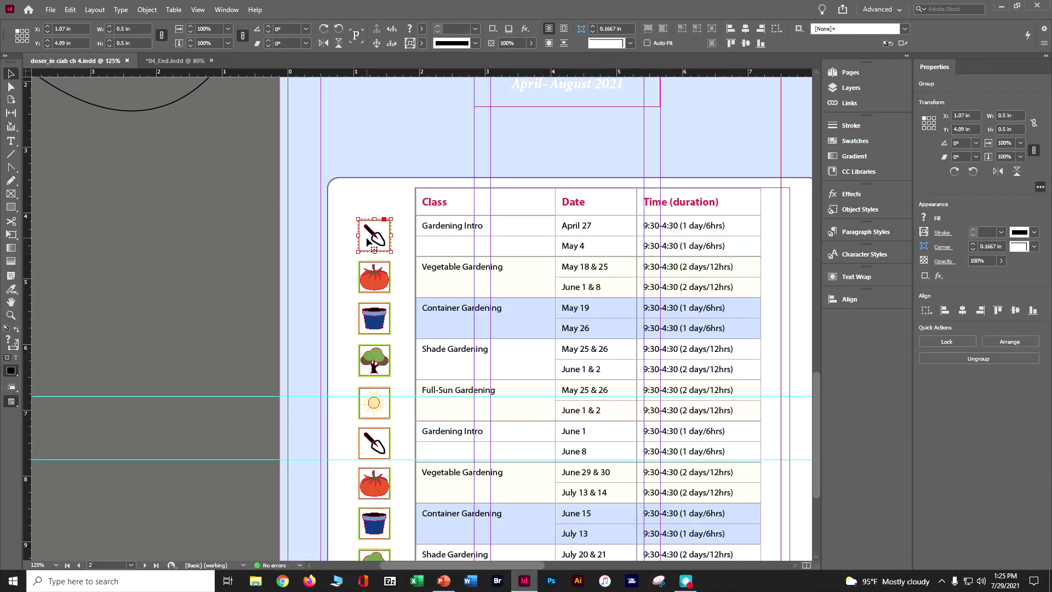
left_click_drag(369, 242, 367, 154)
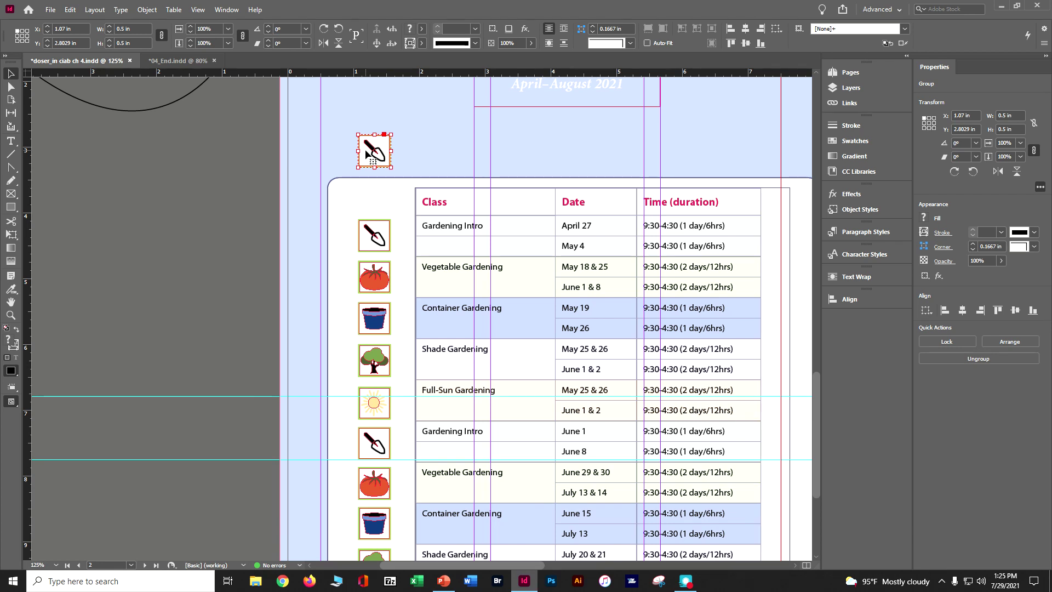
left_click(369, 277)
left_click_drag(368, 277, 429, 153)
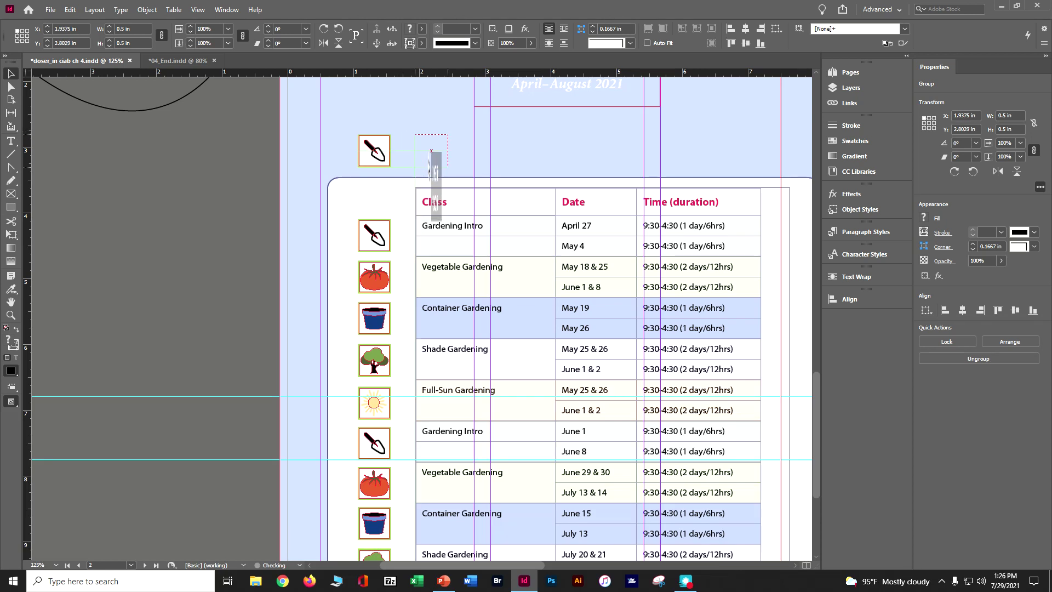
left_click(382, 319)
left_click_drag(382, 319, 496, 151)
left_click_drag(374, 365, 546, 153)
- Duplicate the sun icon to the far end of the icon row above the table, at about X 7.03 in
left_click_drag(378, 411, 770, 166)
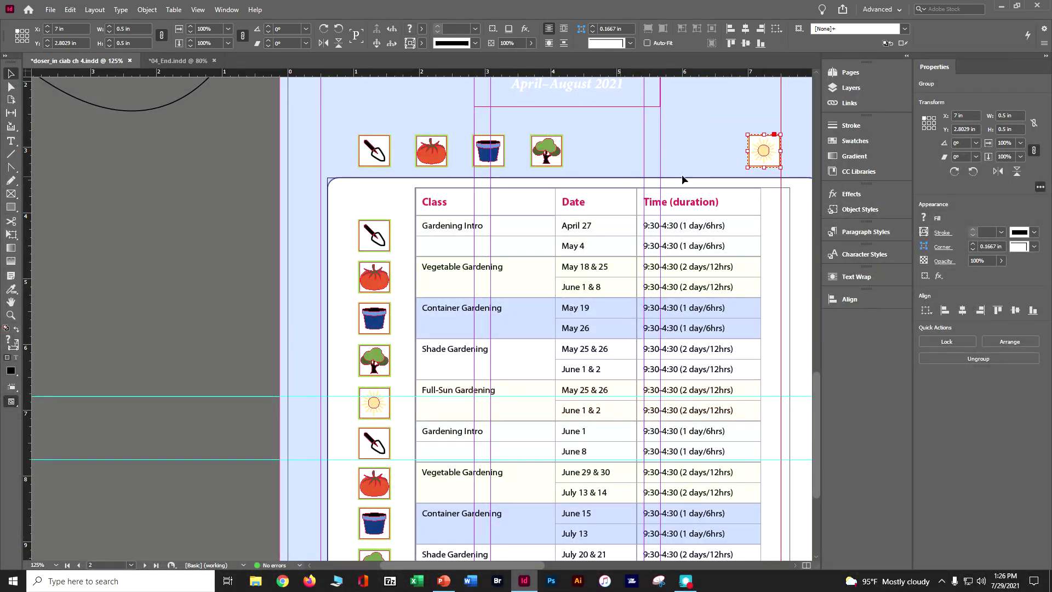
left_click(788, 152)
left_click(773, 155)
left_click_drag(773, 155, 764, 159)
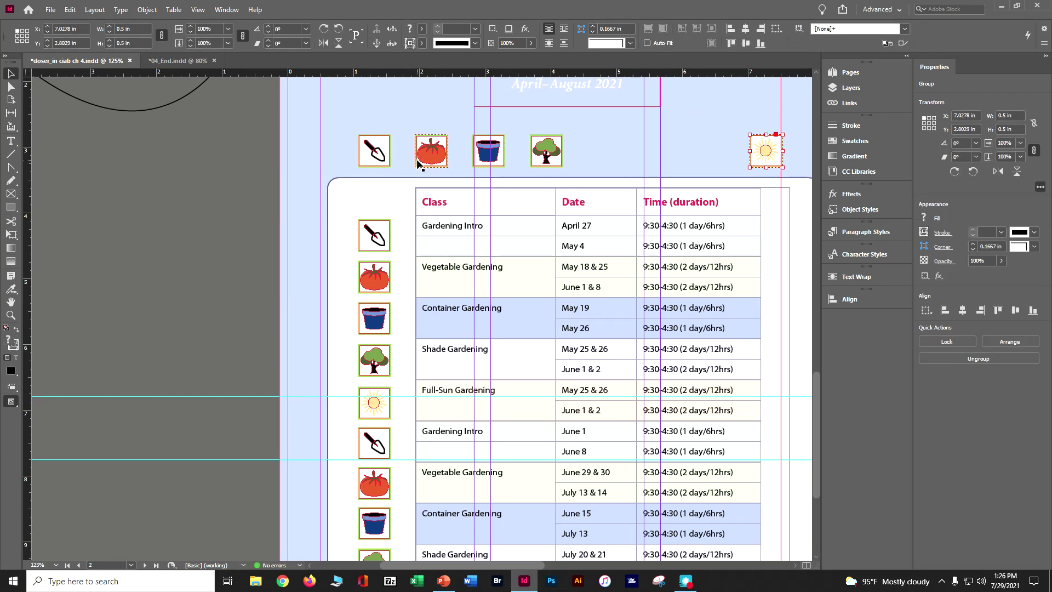
- Distribute the five icons above the class table evenly by their horizontal centers, aligned to the selection
left_click_drag(387, 148, 778, 170)
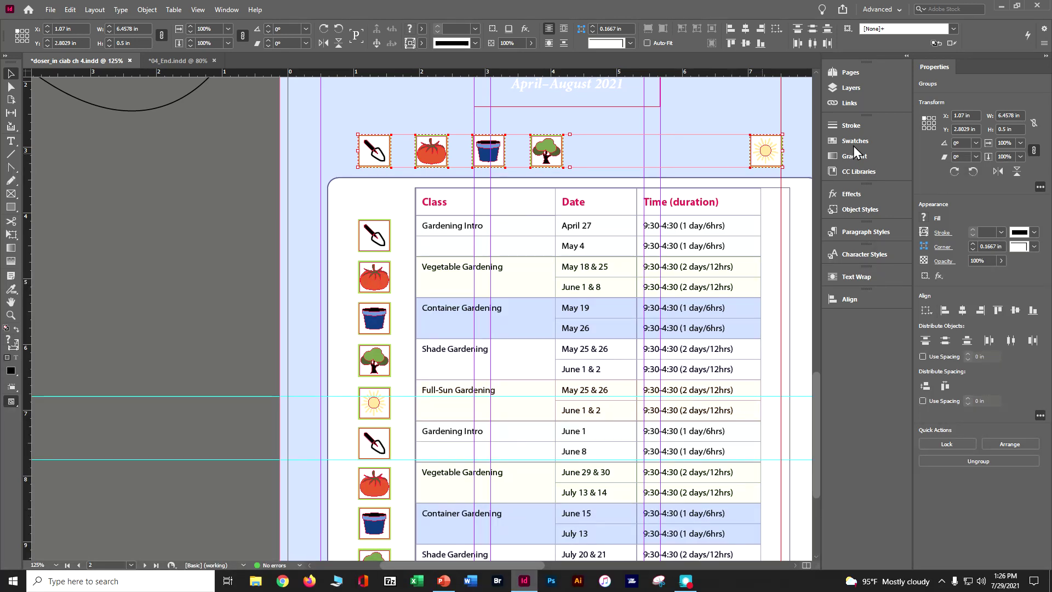
left_click(933, 313)
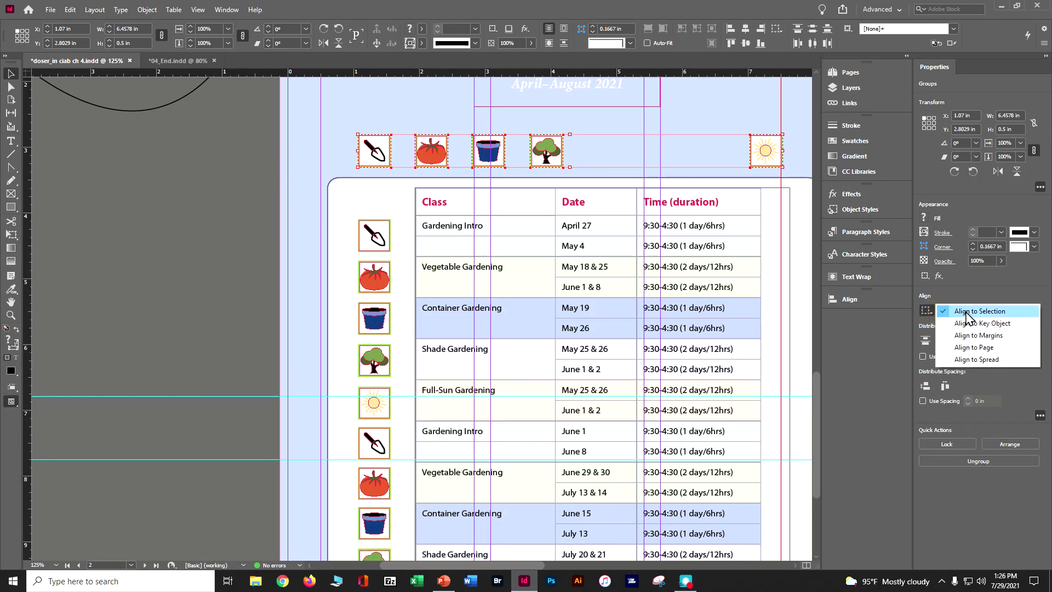
left_click(943, 315)
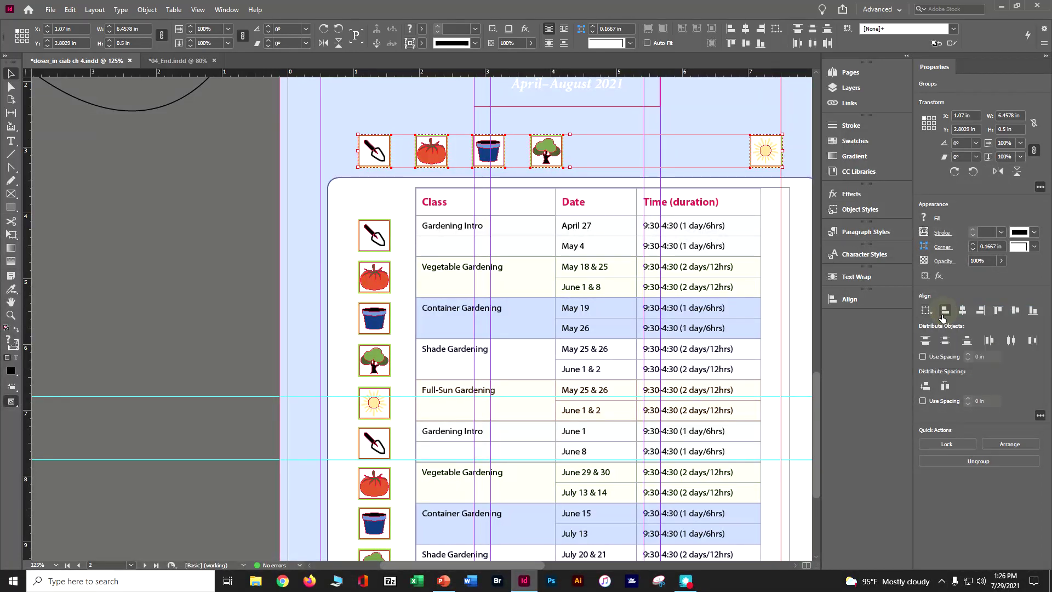
left_click(1011, 341)
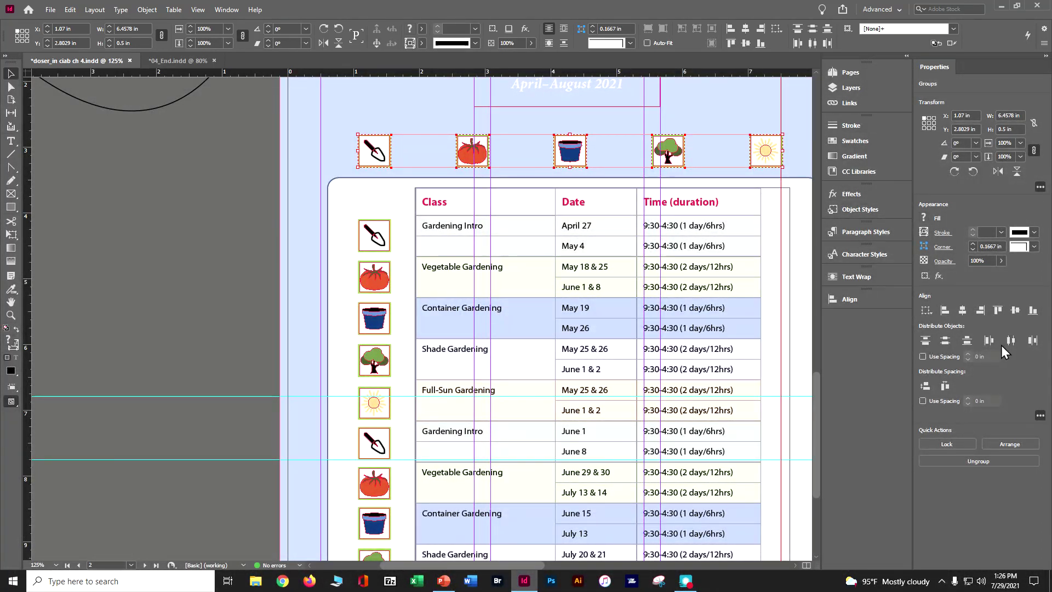
left_click(227, 288)
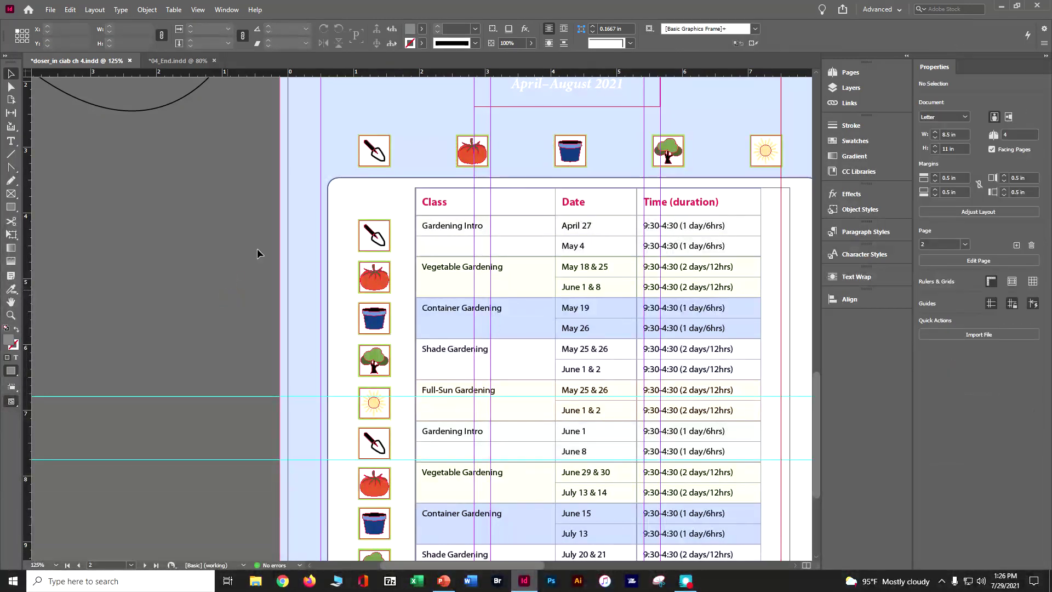
- Nudge the trowel icon above the table up to Y 2.74 in and rotate it 30° about its center
left_click(386, 158)
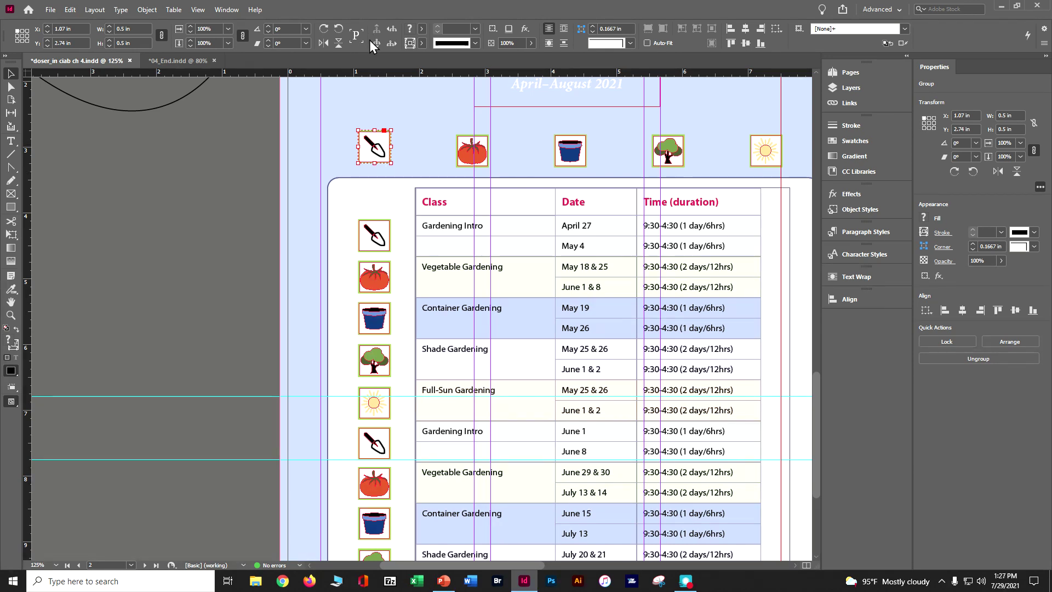
left_click(17, 37)
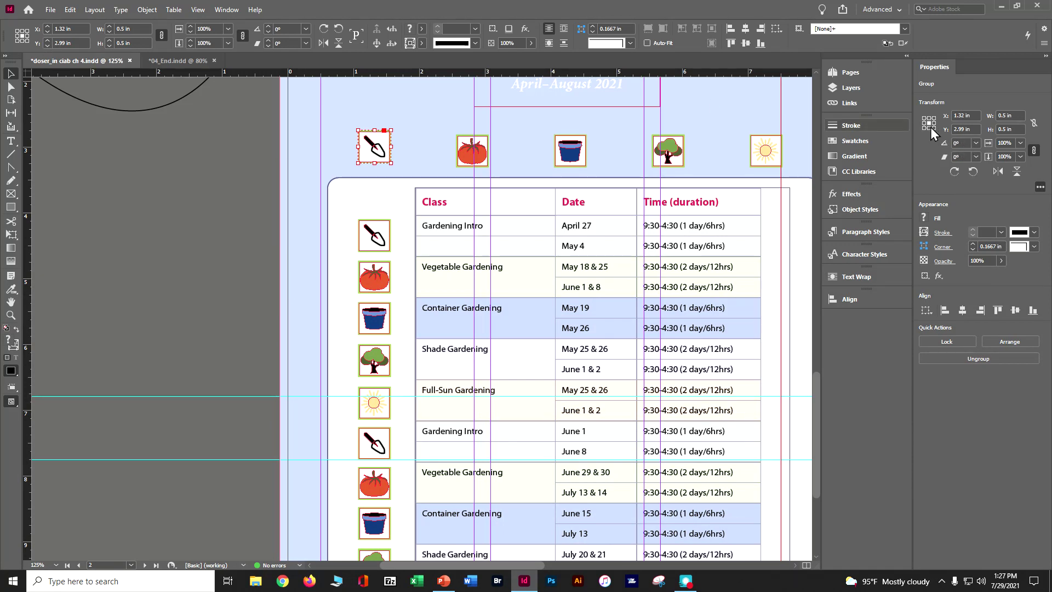
left_click(958, 143)
left_click(938, 144)
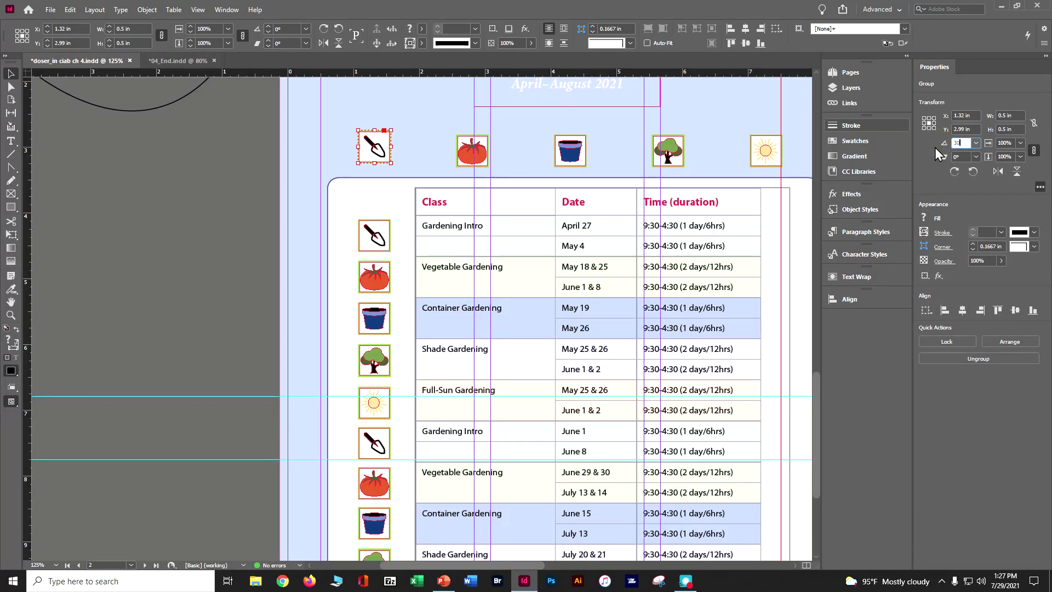
key("Tab")
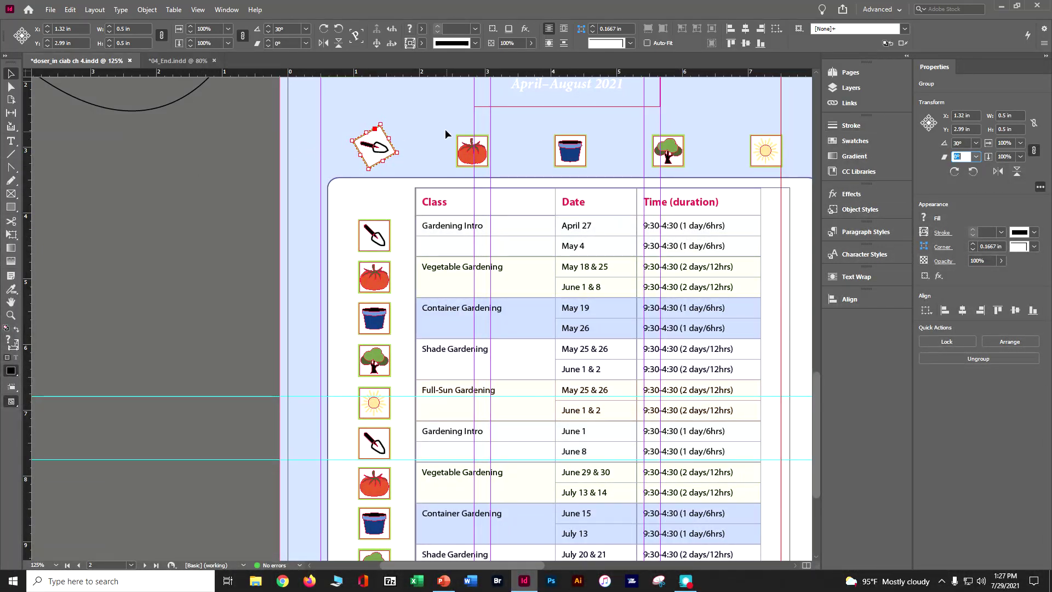
- Repeat the trowel's transformations on the tomato, pot, tree and sun icons with Transform Sequence Again Individually, and save the document
left_click_drag(444, 131, 783, 162)
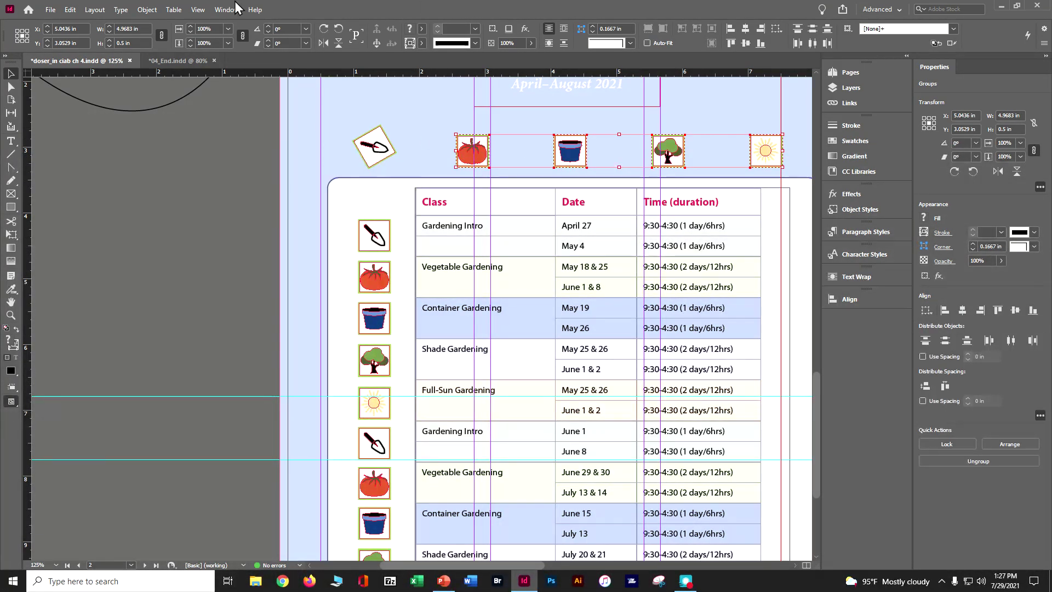
left_click(140, 12)
mouse_move(154, 34)
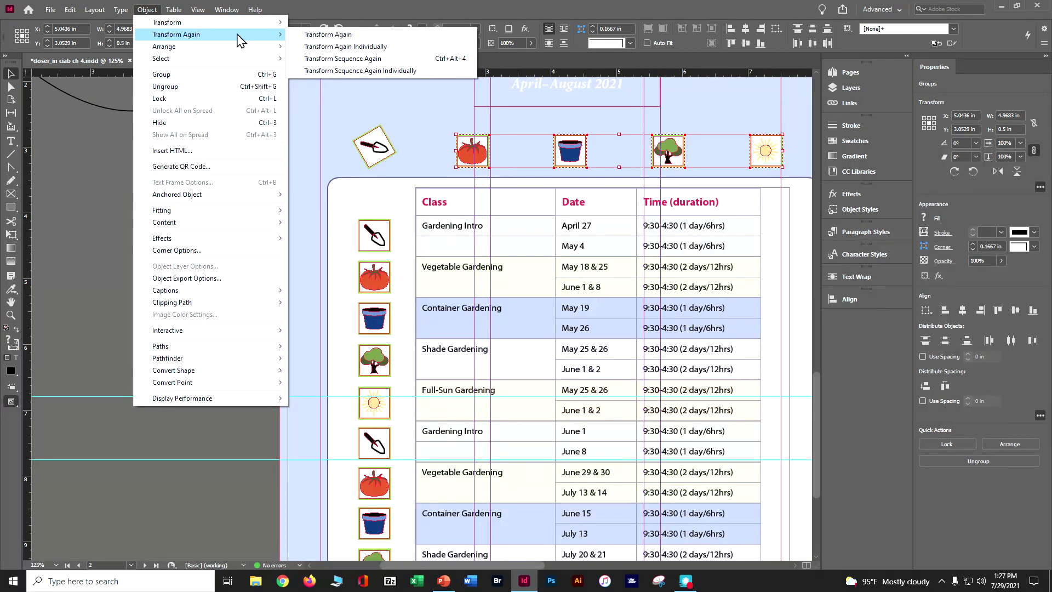
left_click(324, 71)
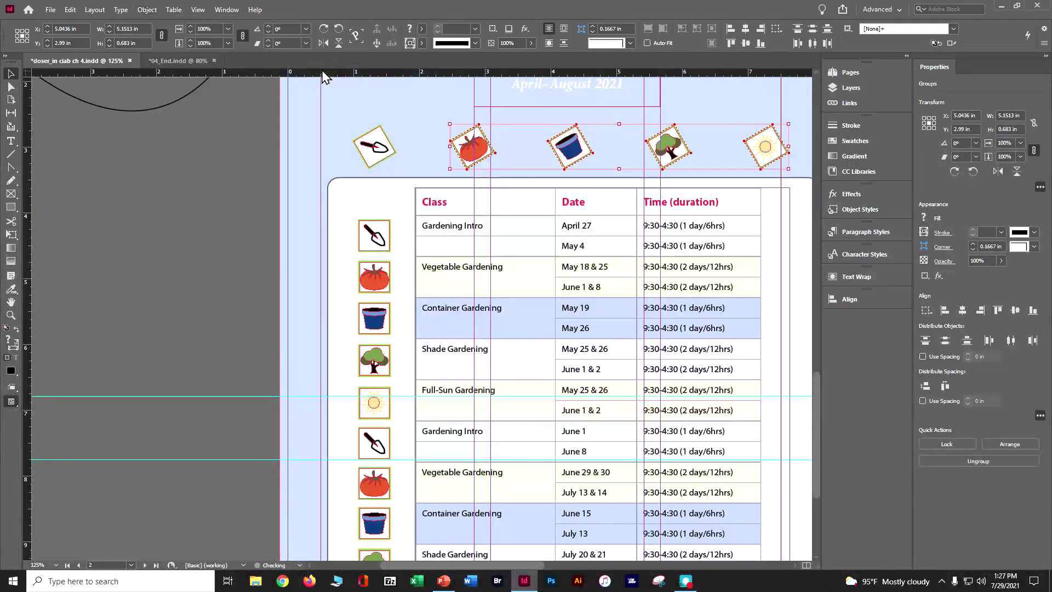
left_click(157, 170)
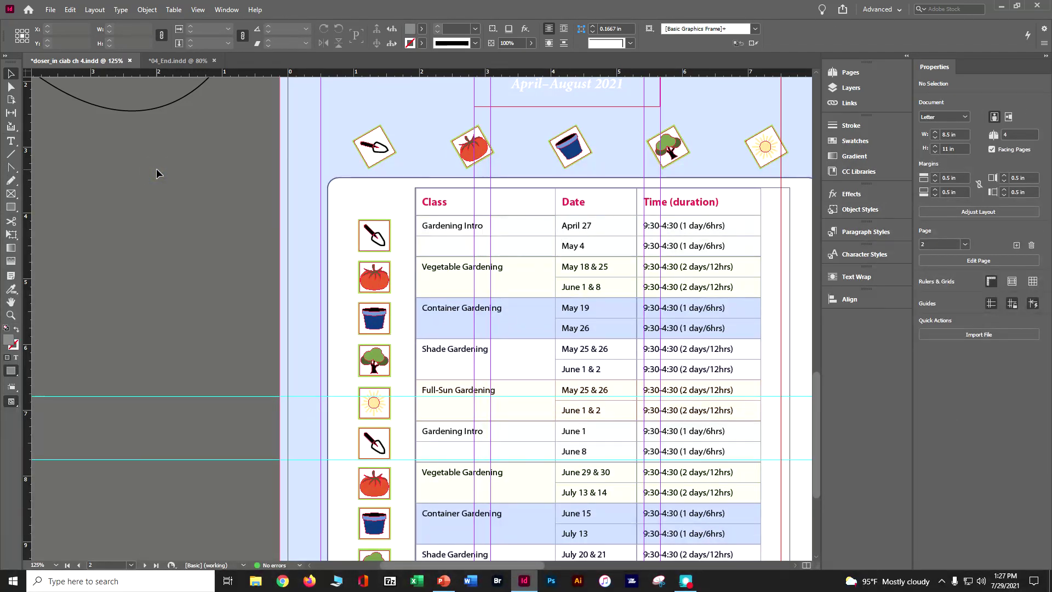
key("ctrl+s")
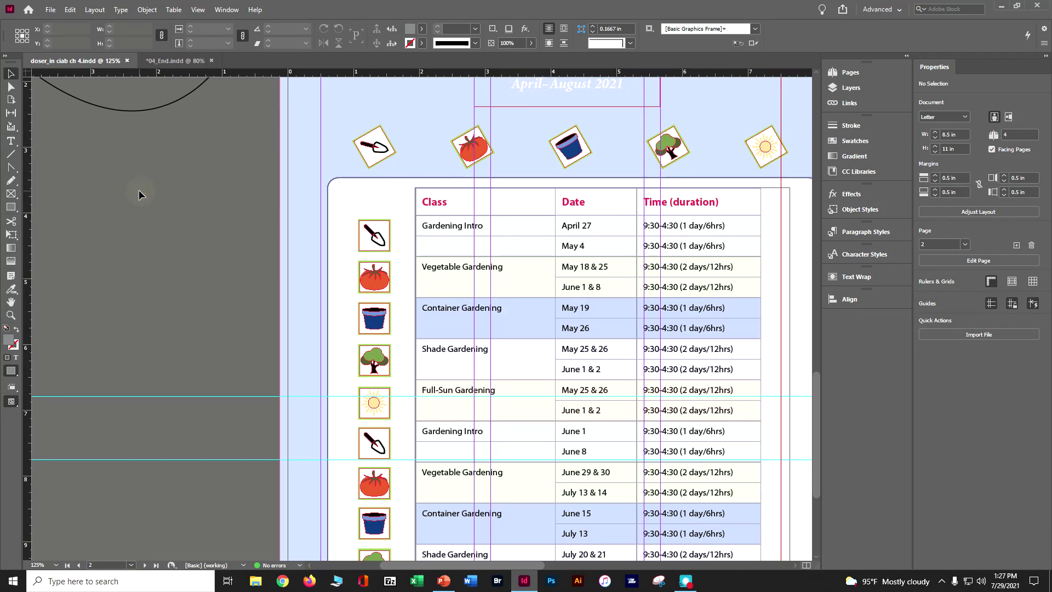
- Fill the left half of the upright leaf in the grouped logo above the calendar title with Green-Bright-Medium
scroll(139, 193, "up", 5)
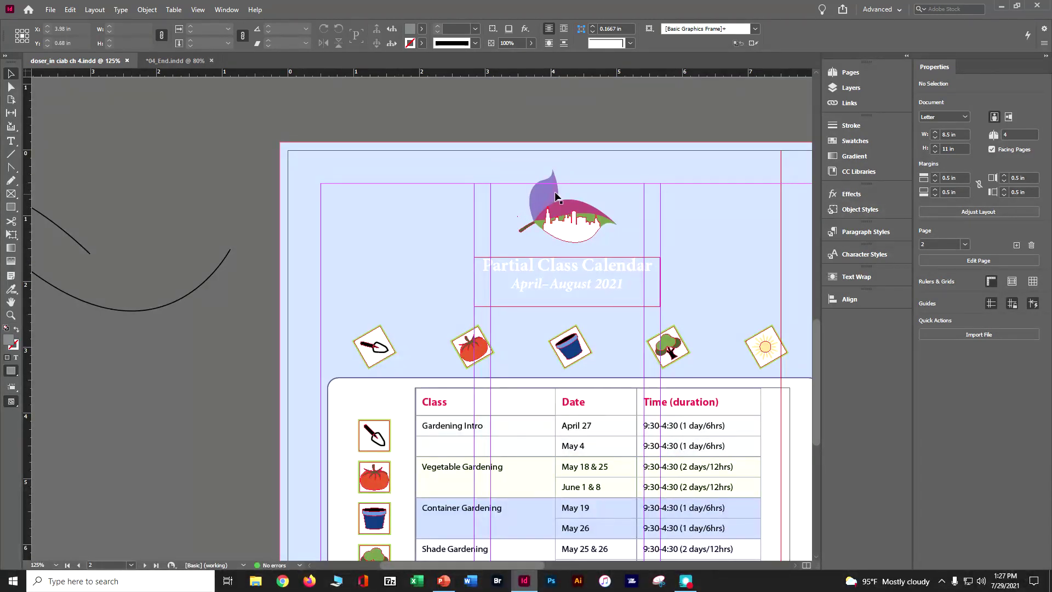
key("ctrl+equal")
key("ctrl+equal")
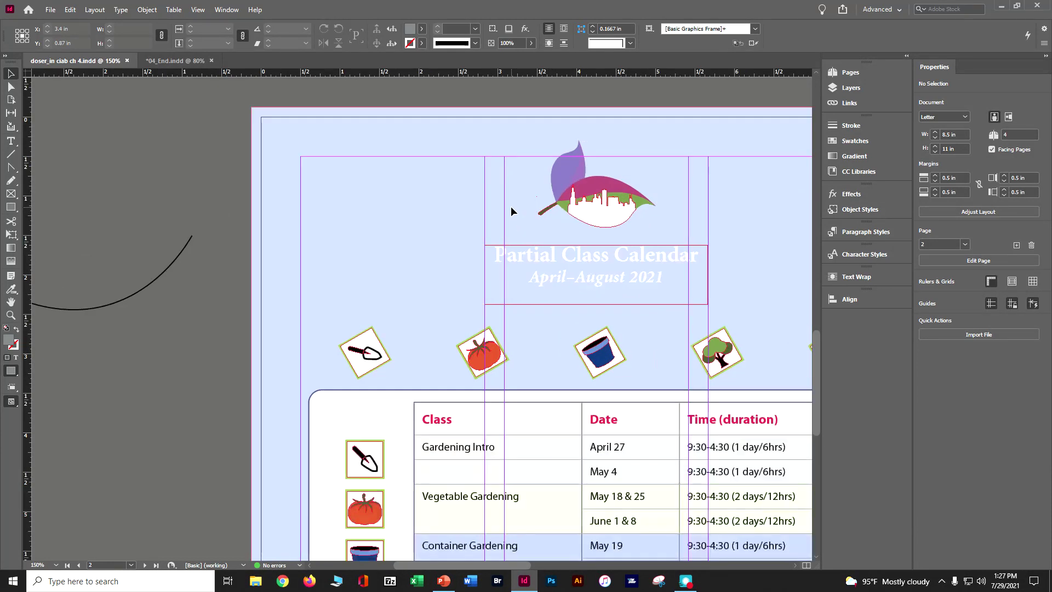
left_click_drag(616, 169, 323, 319)
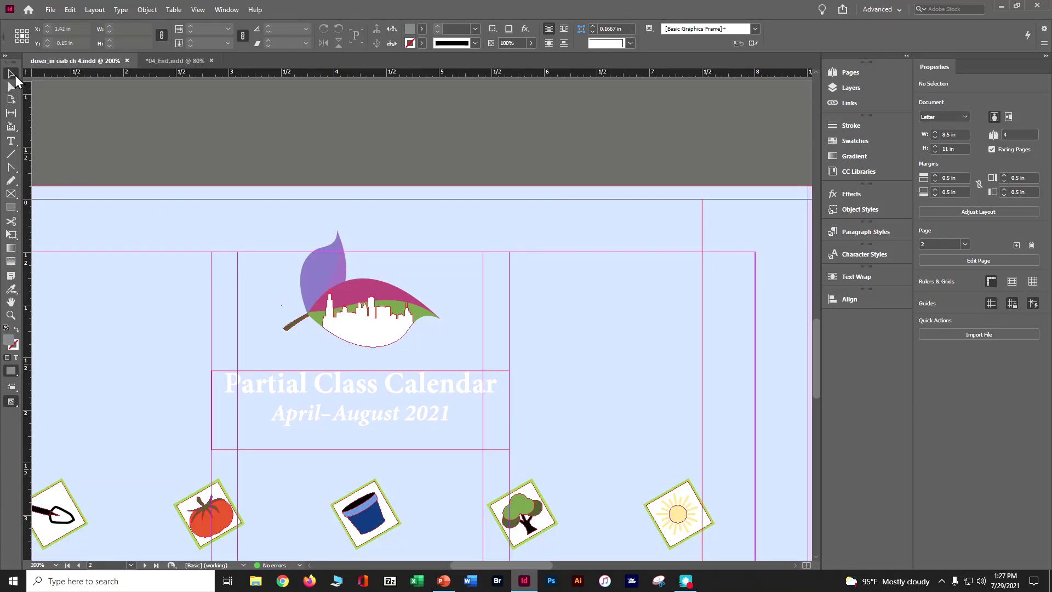
left_click(309, 289)
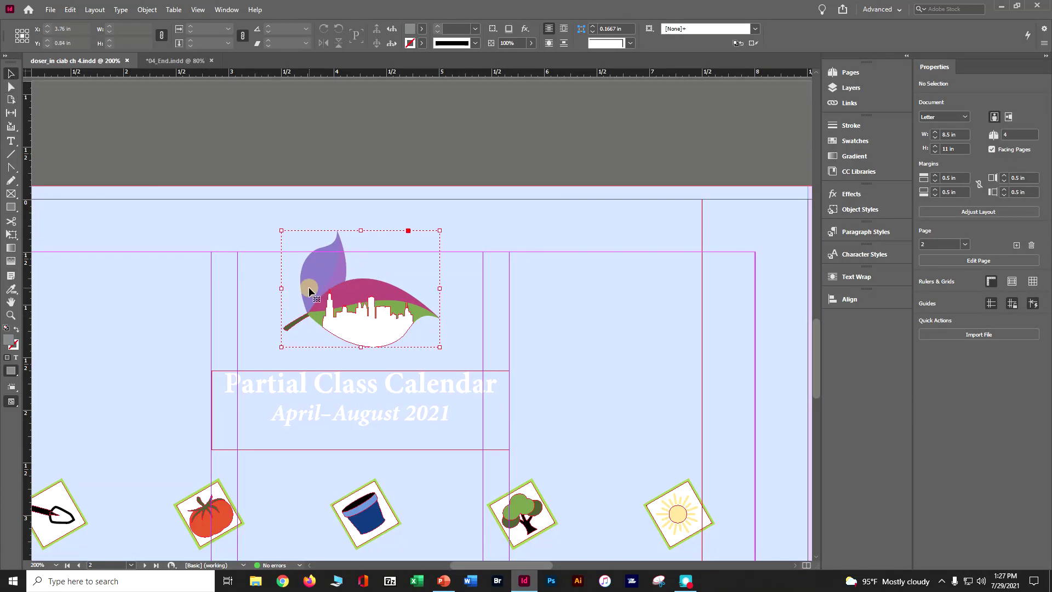
left_click(378, 44)
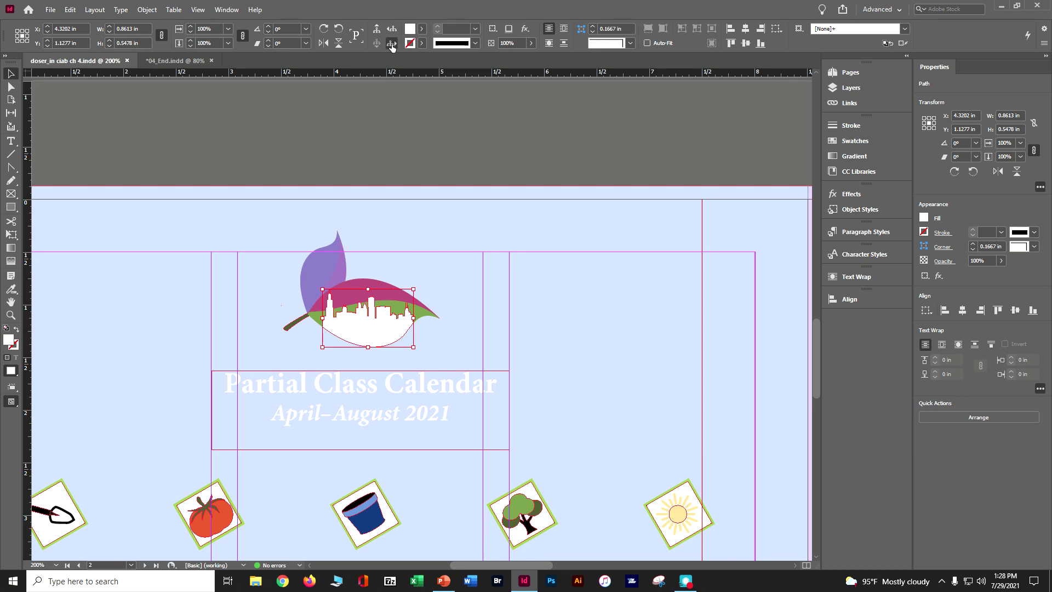
left_click(392, 47)
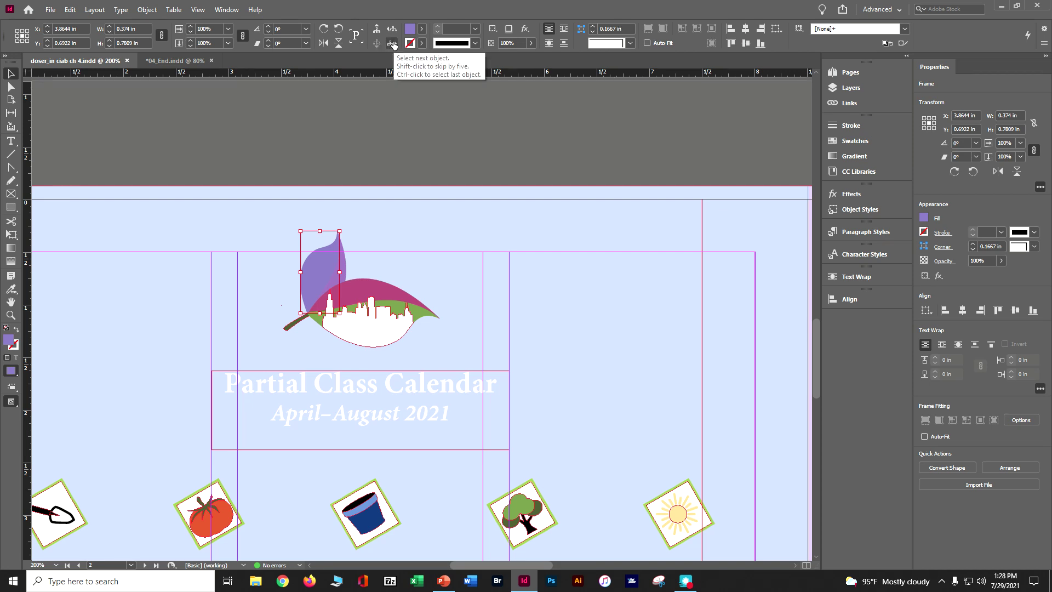
left_click(422, 30)
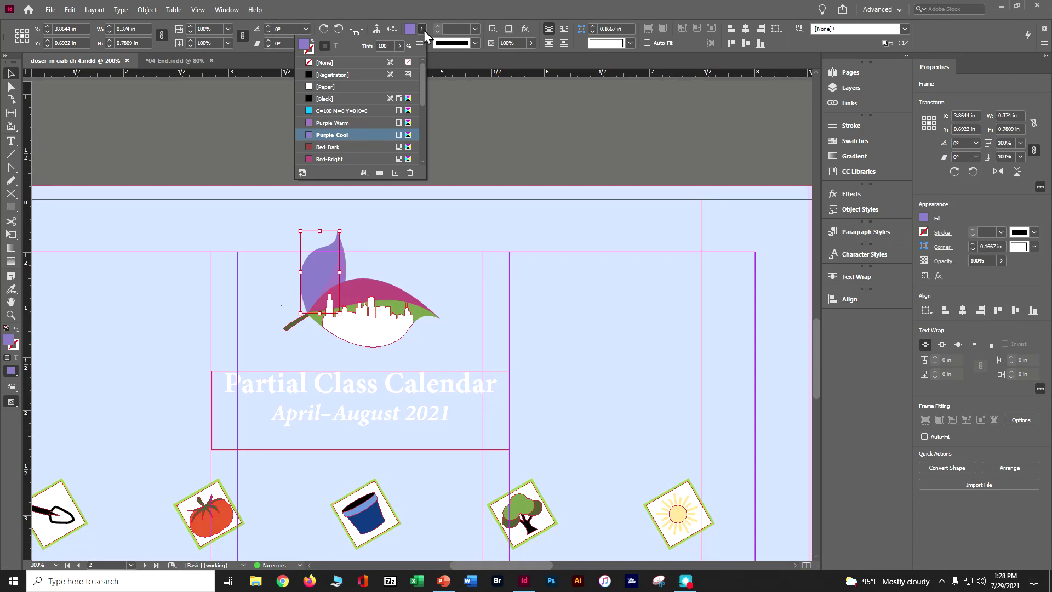
scroll(420, 99, "down", 3)
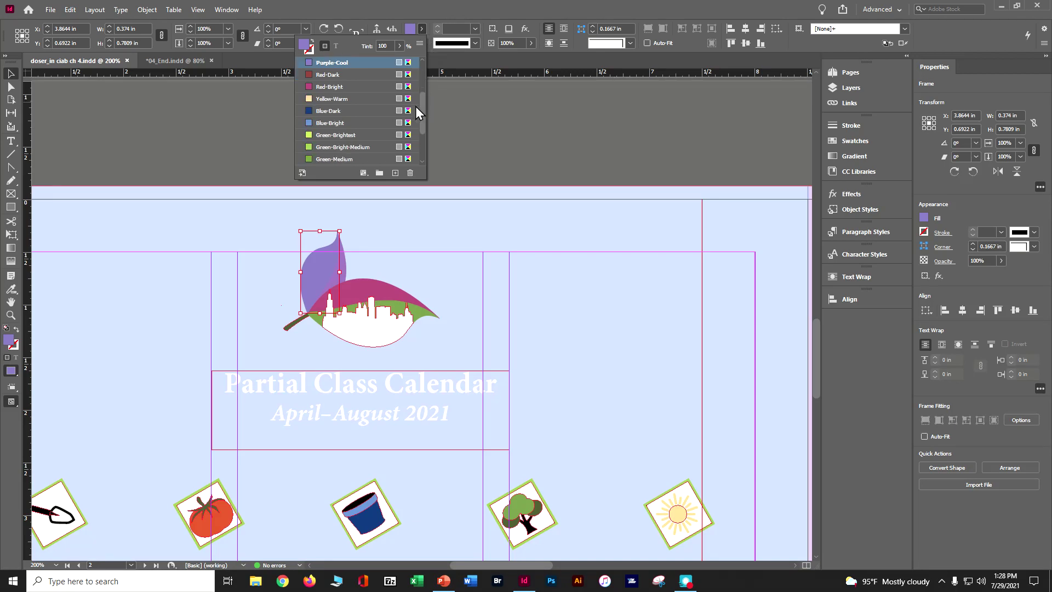
left_click(383, 146)
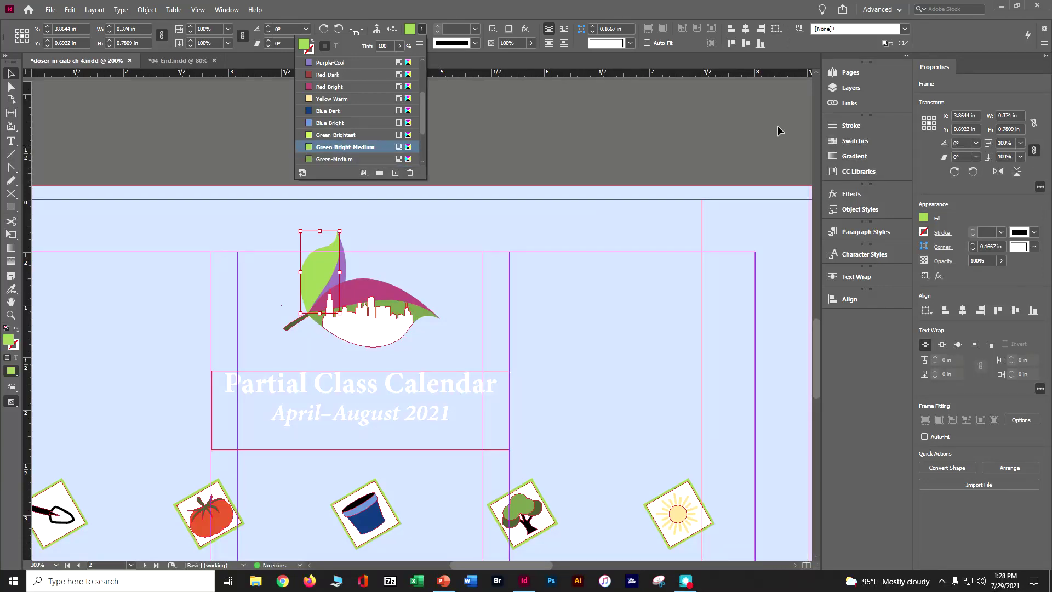
left_click(691, 145)
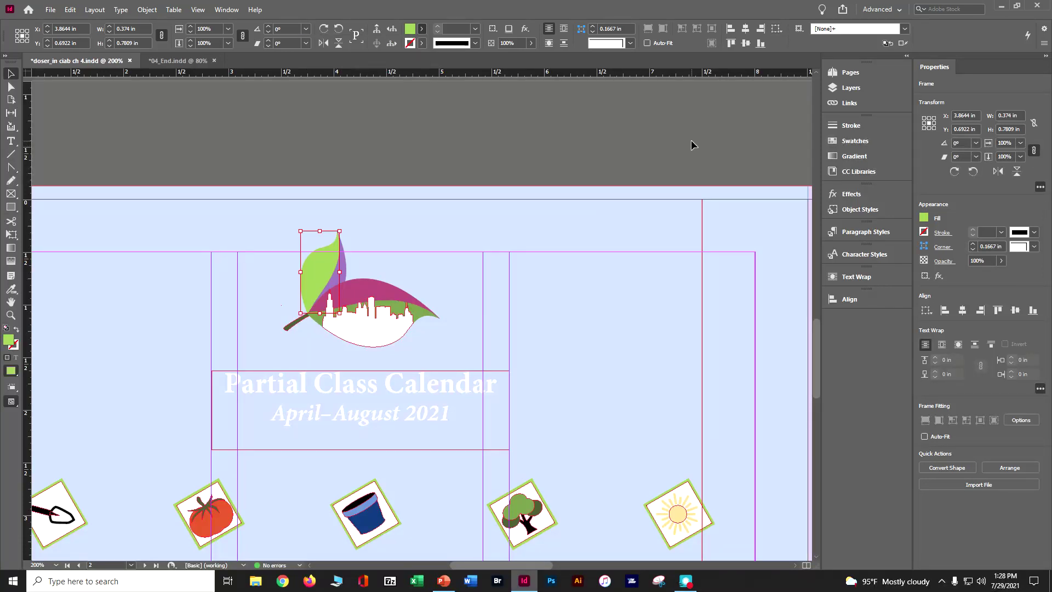
- Fill the right half of the logo's upright leaf with Green-Medium
left_click(393, 44)
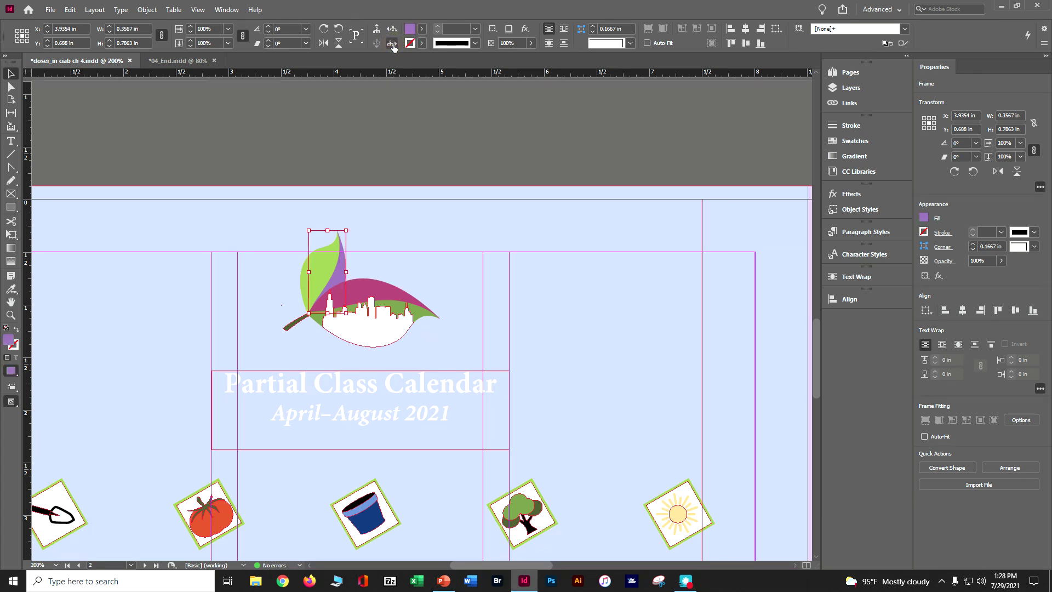
left_click(923, 218)
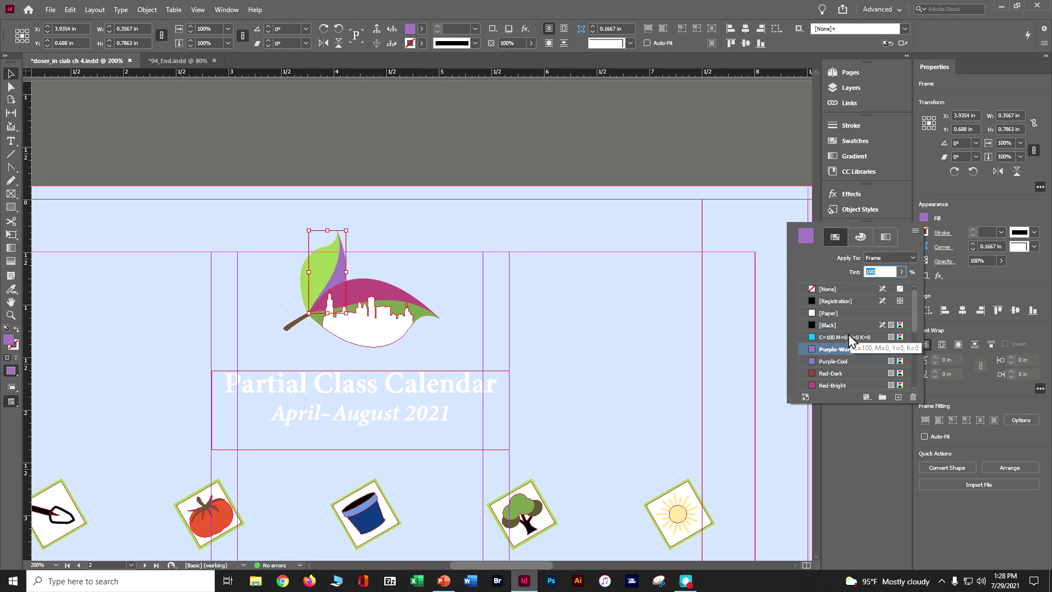
scroll(839, 350, "down", 3)
scroll(841, 365, "down", 3)
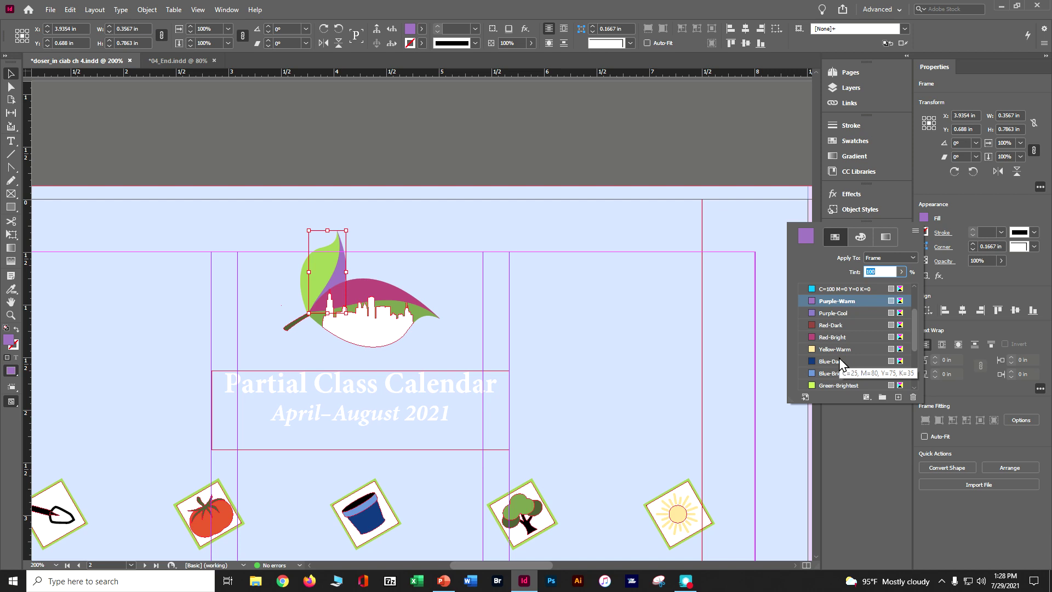
left_click(839, 385)
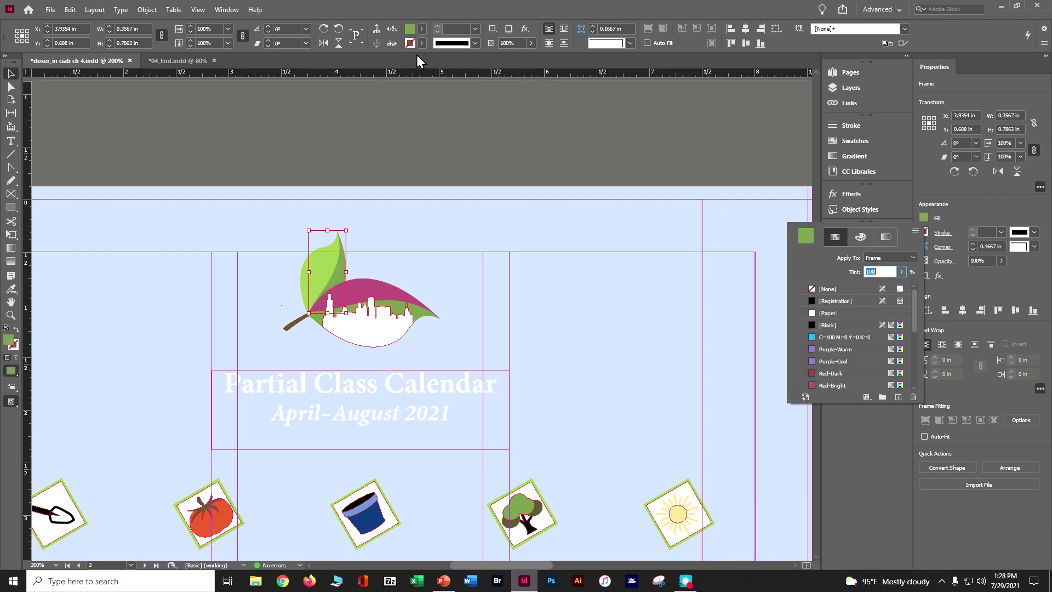
- Skip past the stem within the logo group and fill the upper part of the large horizontal leaf with Green-Brightest
left_click(394, 47)
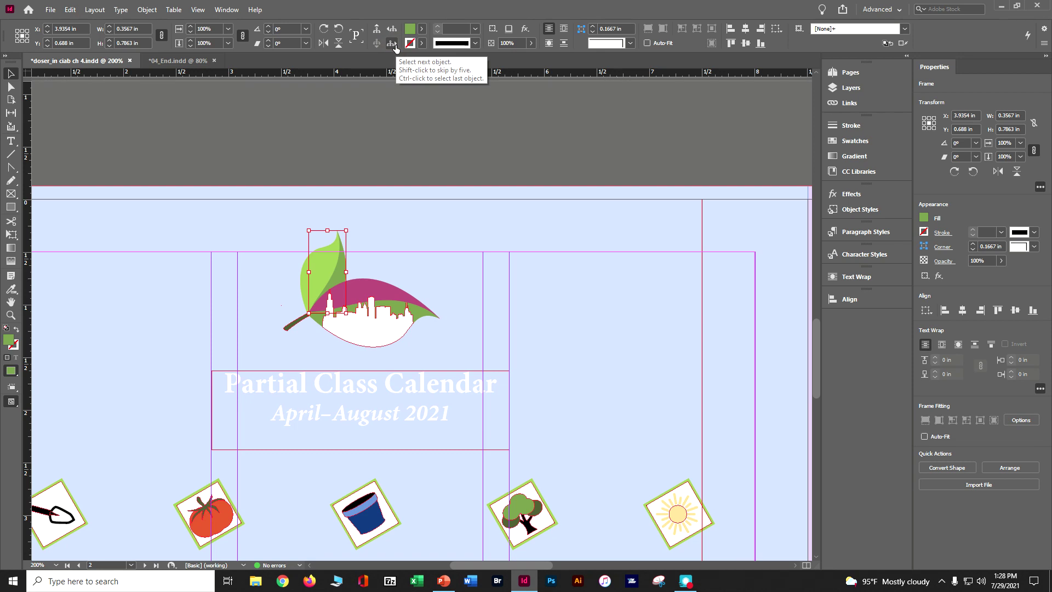
left_click(394, 47)
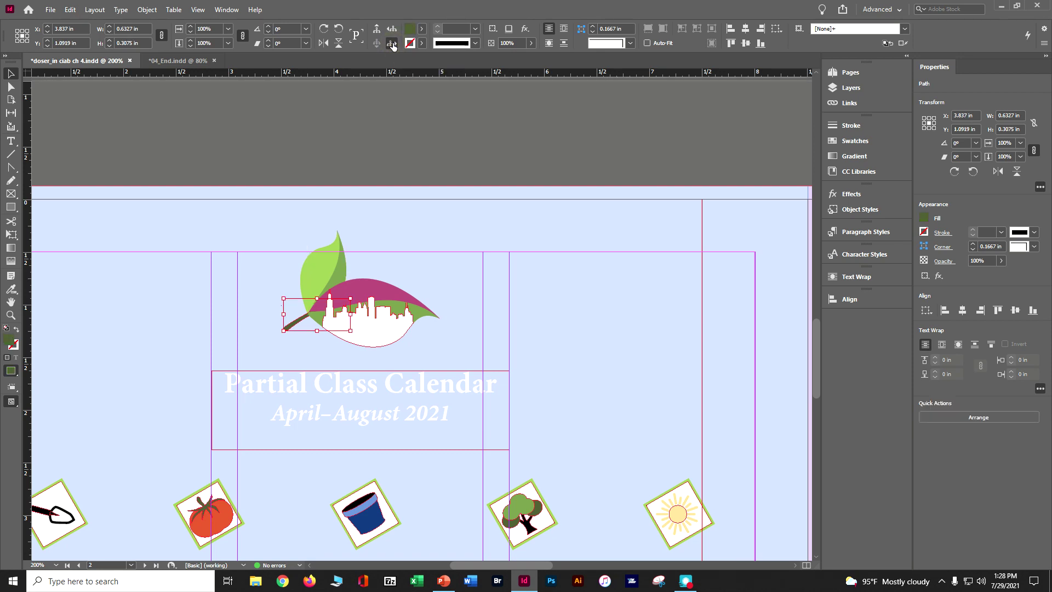
left_click(392, 46)
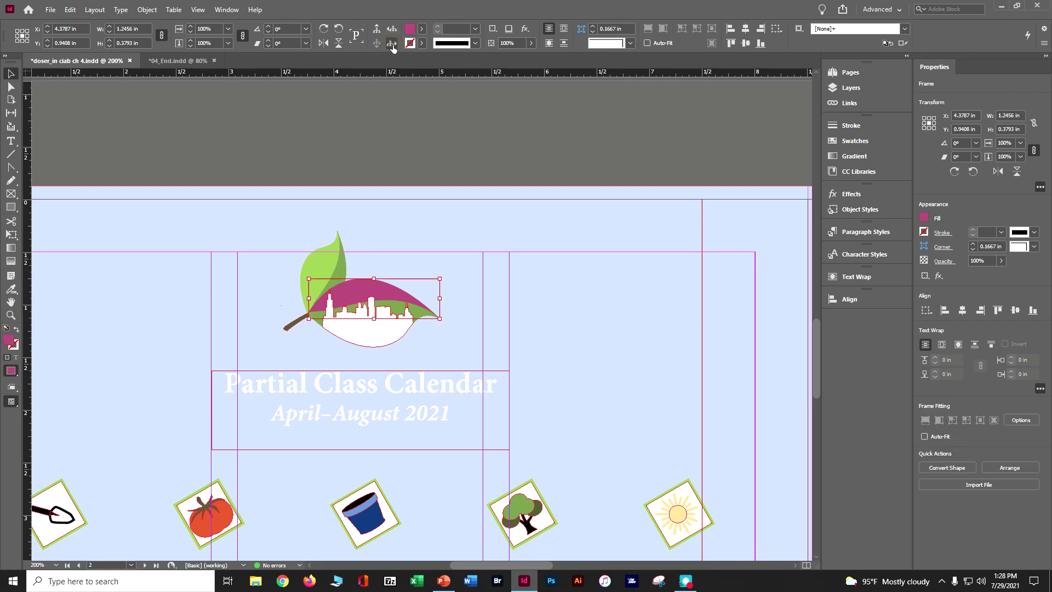
left_click(925, 219)
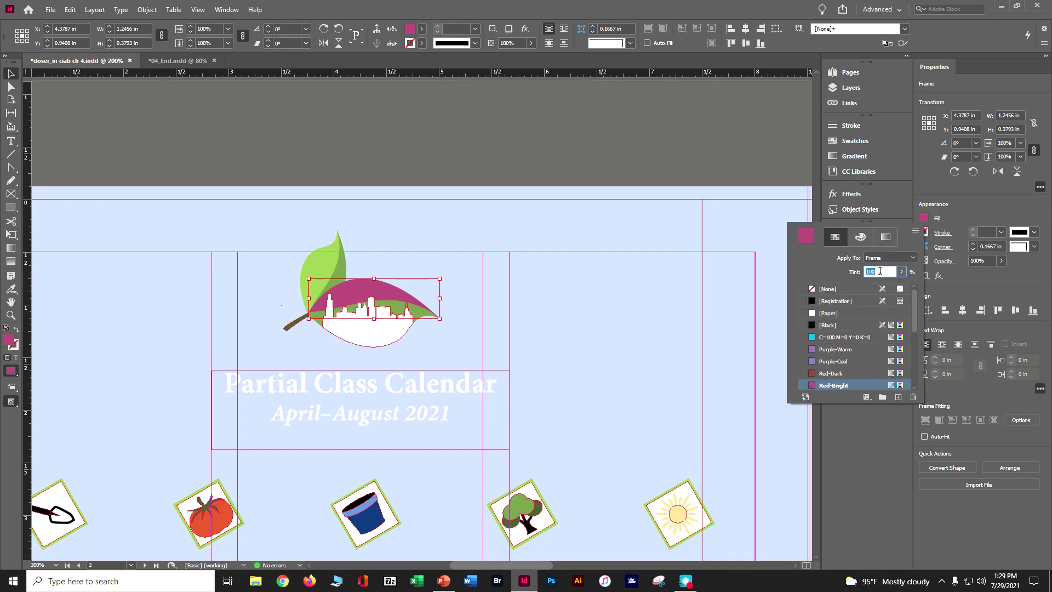
left_click_drag(913, 311, 915, 349)
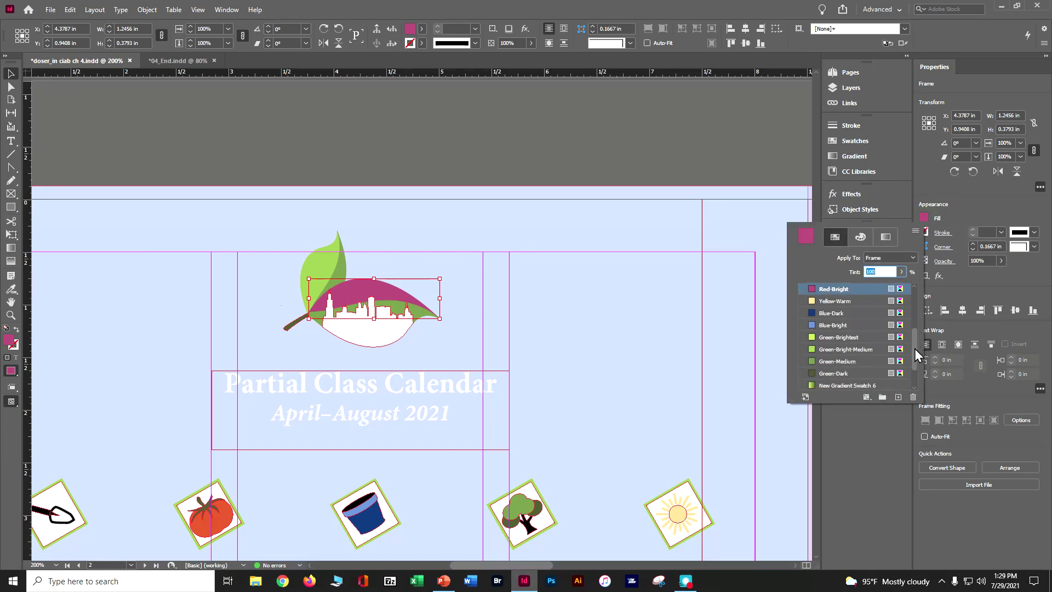
left_click(876, 338)
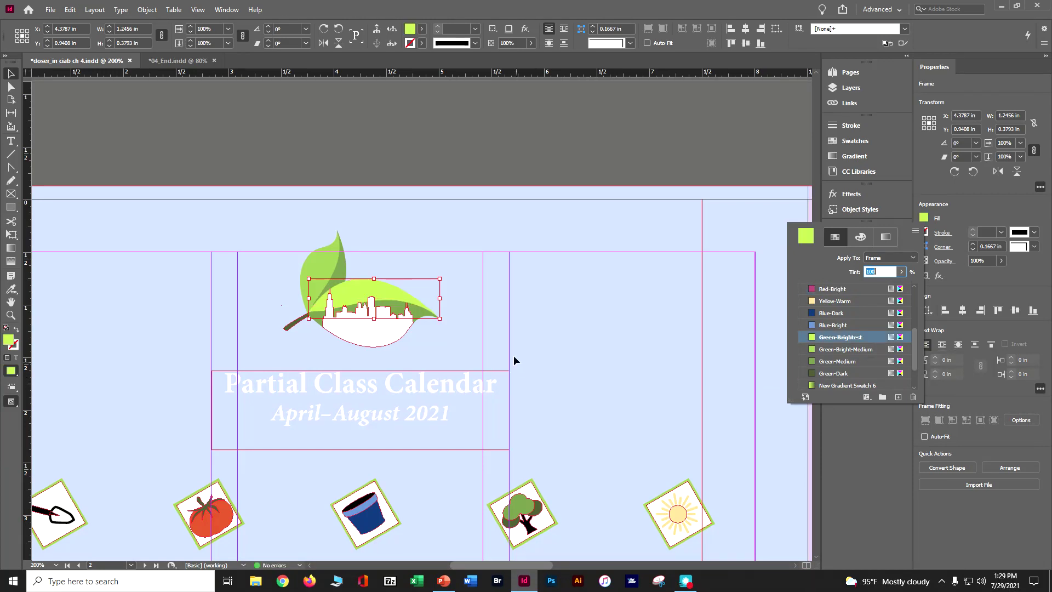
left_click(654, 181)
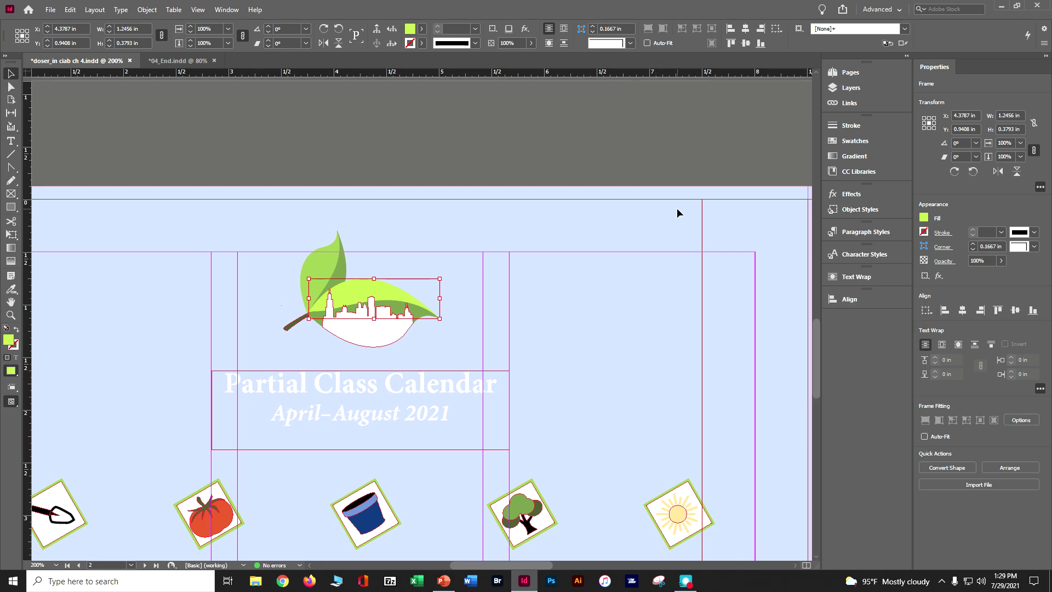
- Save the document and move the logo and calendar title frame off toward the pasteboard at the page's upper-left corner
key("ctrl+s")
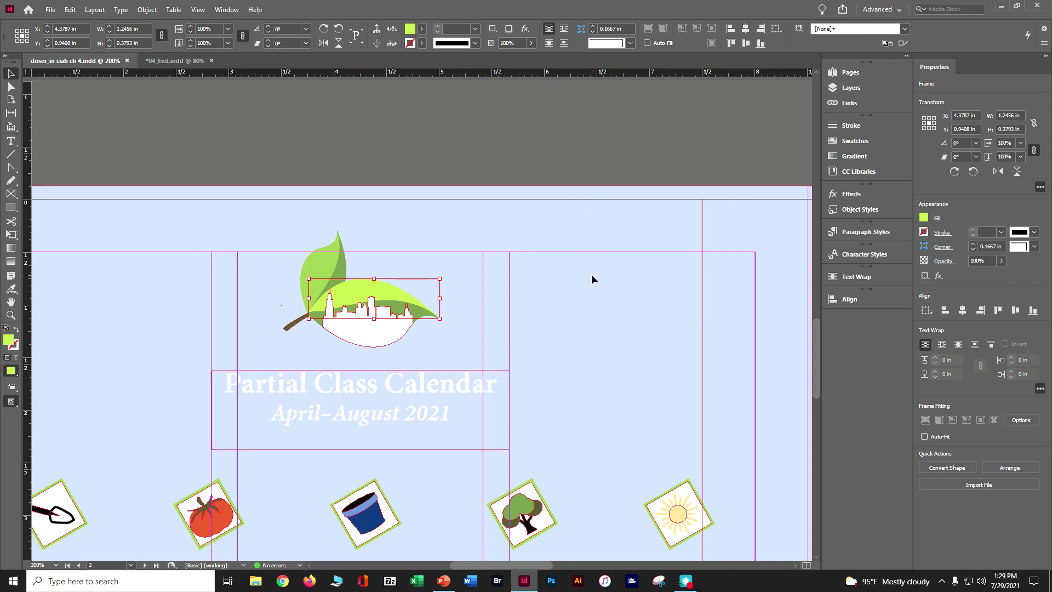
key("ctrl+minus")
key("ctrl+minus")
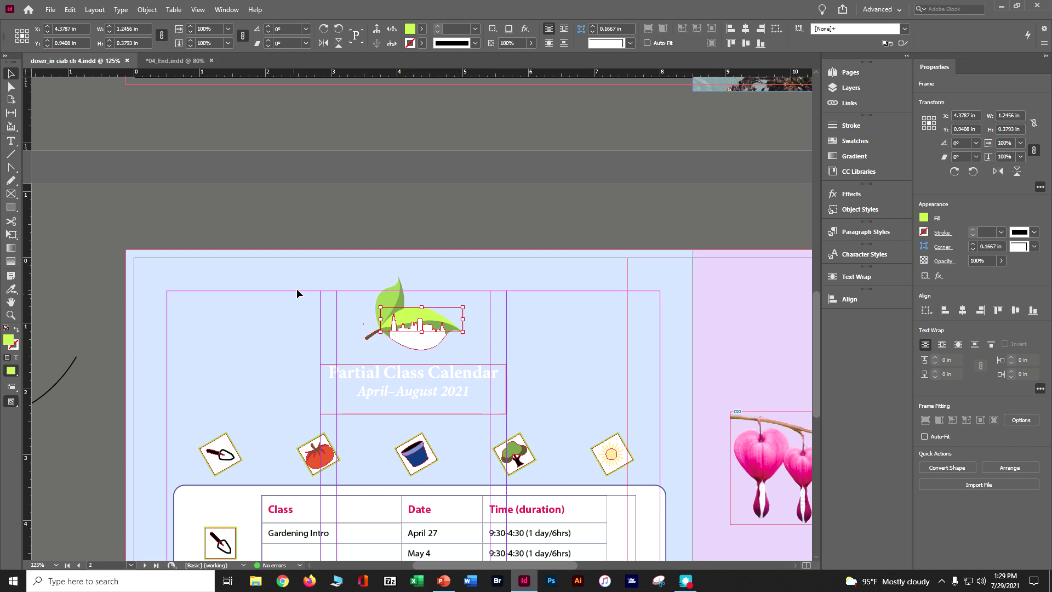
left_click_drag(297, 285, 149, 270)
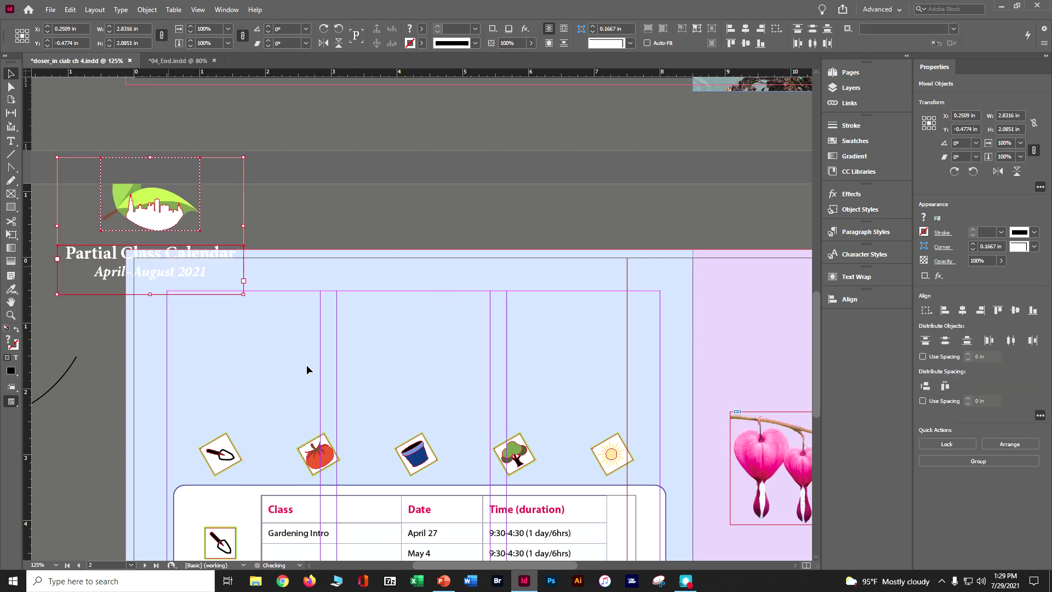
- Move the two curved lines together from the pasteboard onto the page, into the empty area above the row of icons
key("ctrl+minus")
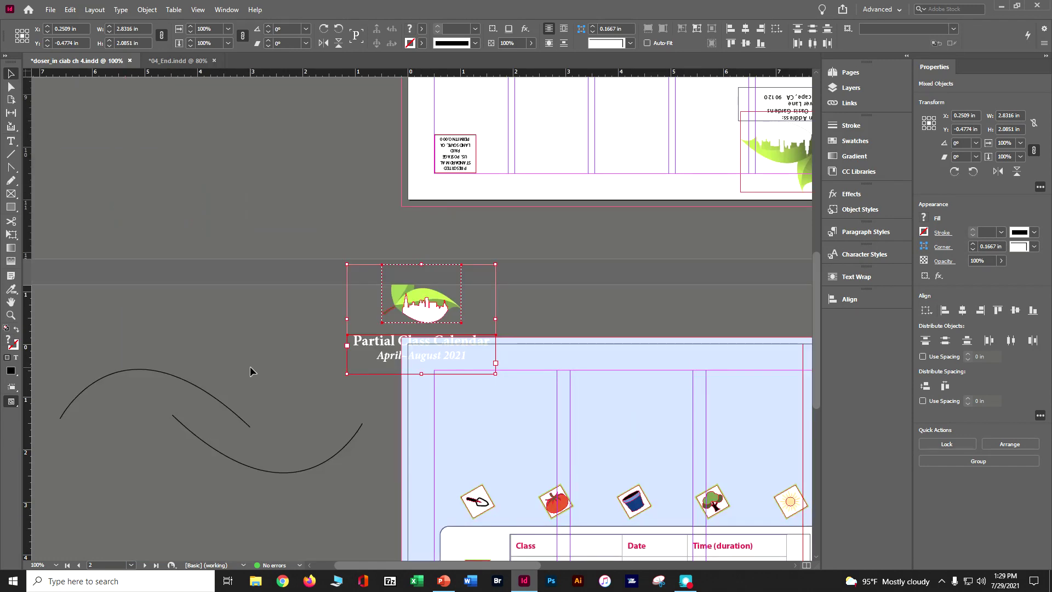
left_click(258, 496)
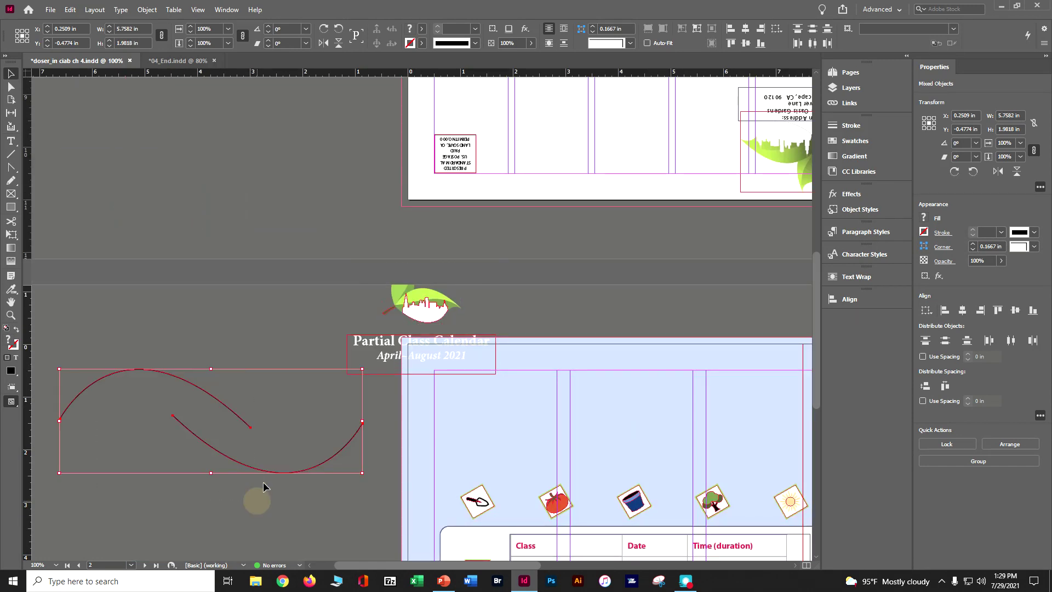
left_click_drag(270, 472, 693, 470)
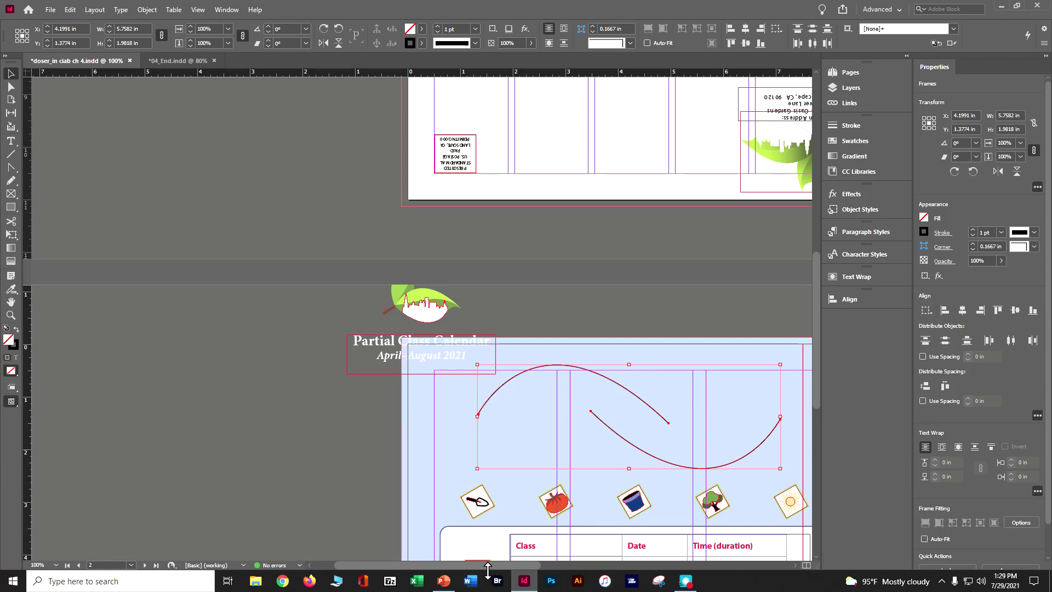
left_click_drag(489, 565, 560, 561)
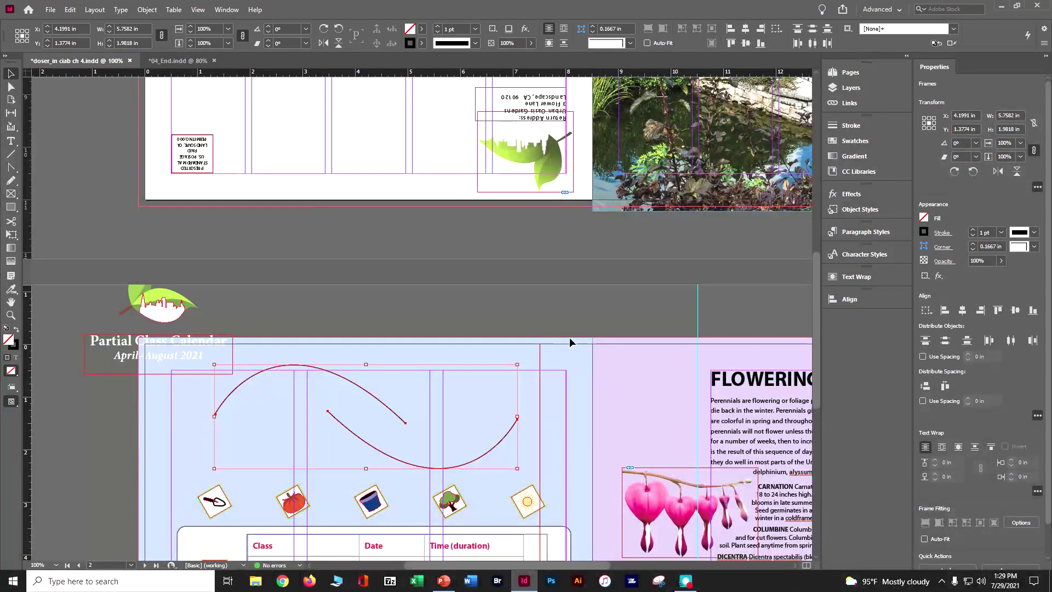
left_click(493, 378)
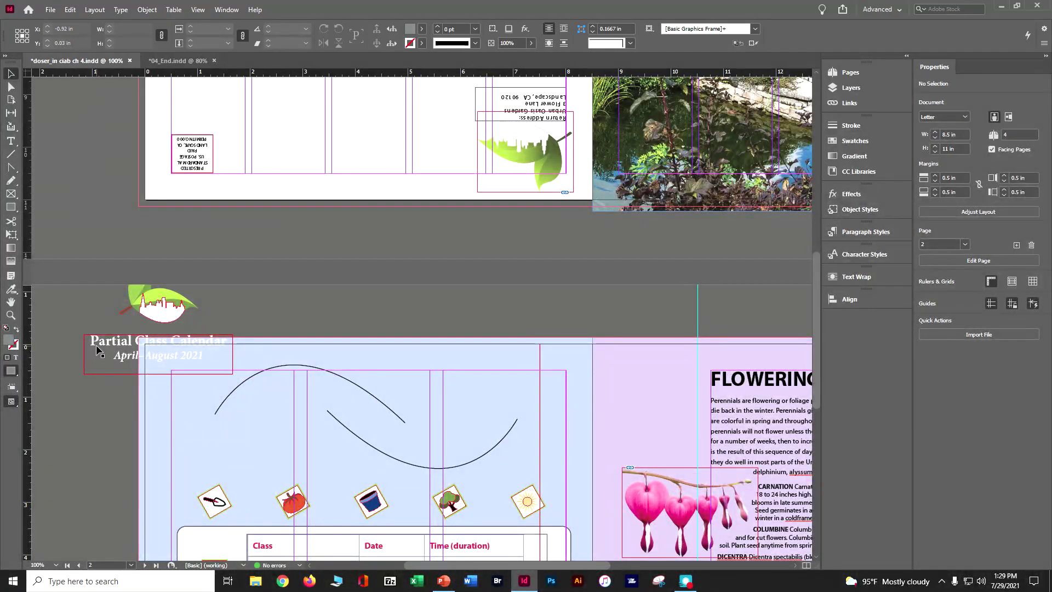
- Copy the "Partial Class Calendar" line from the title frame and put it on the upper curve with the Type on a Path tool
left_click(11, 141)
left_click(95, 341)
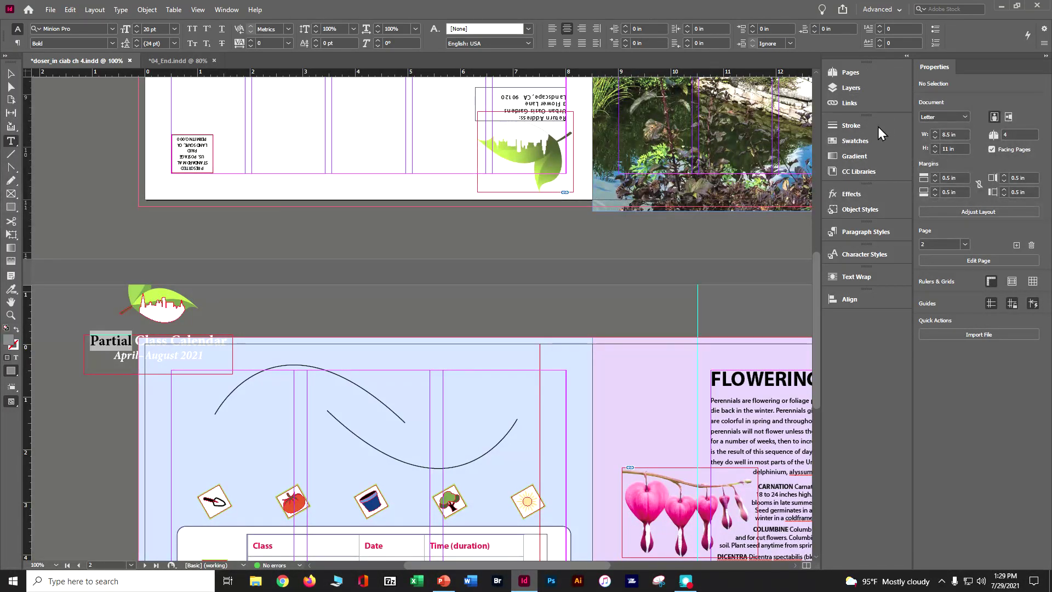
key("ctrl+a")
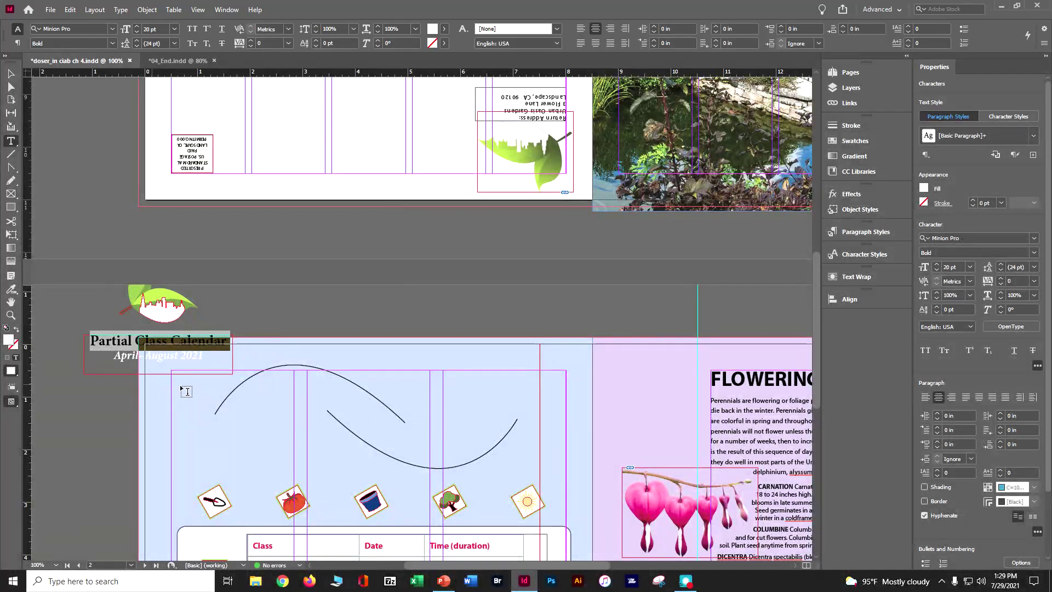
left_click(11, 143)
left_click(71, 166)
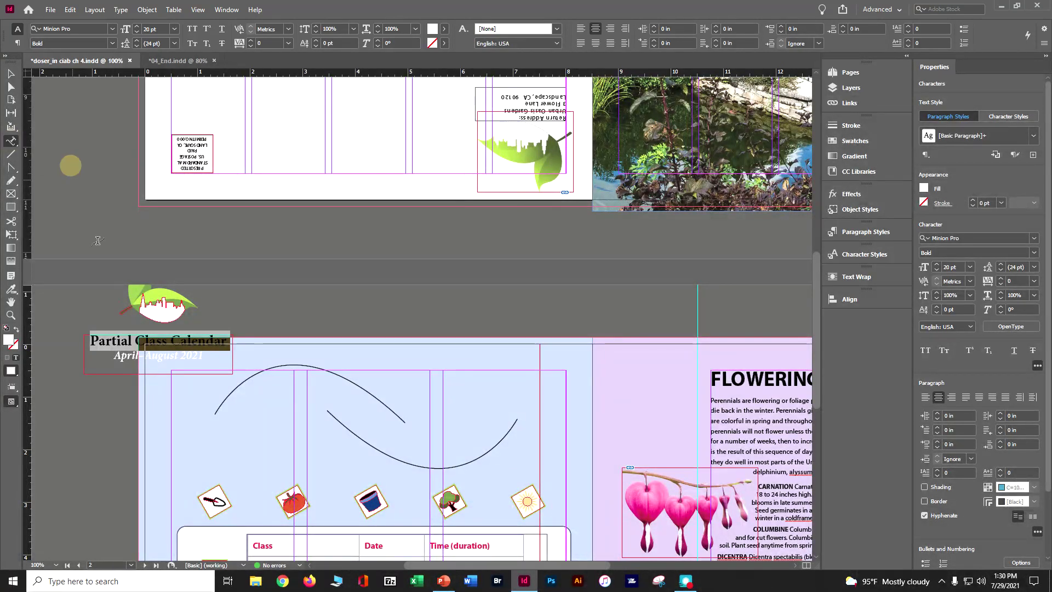
left_click(223, 399)
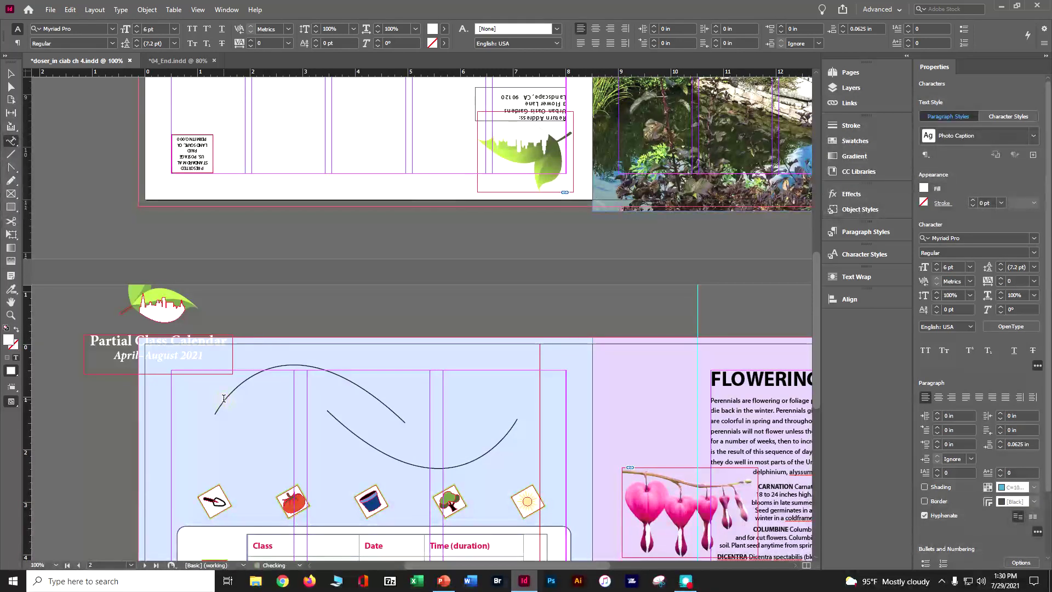
type("Partial Class Calendar")
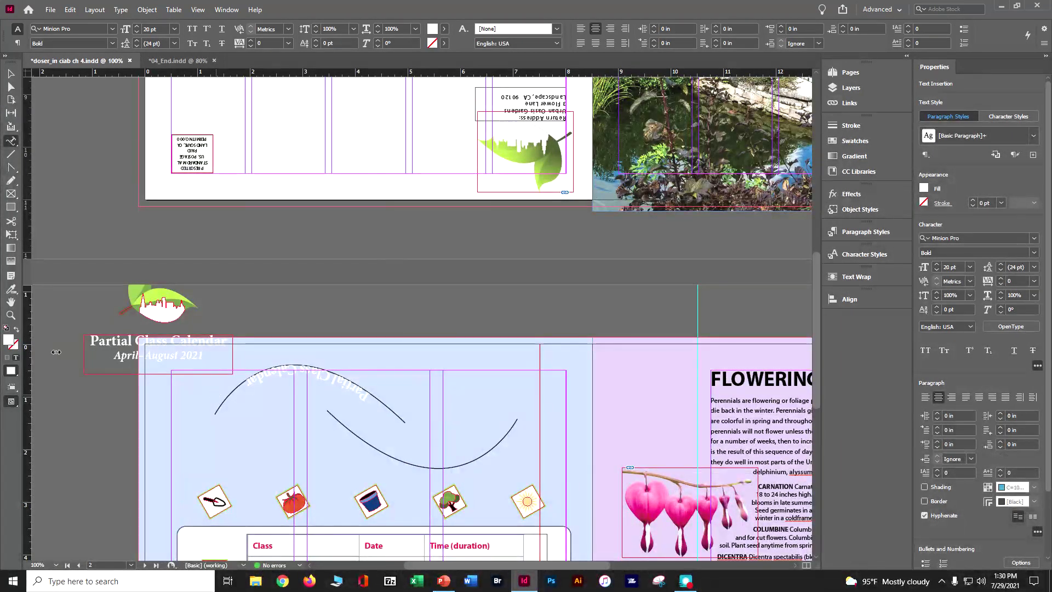
- Flip the title text on the upper curve using Type on a Path Options, keeping the Rainbow effect and Baseline alignment
key("Escape")
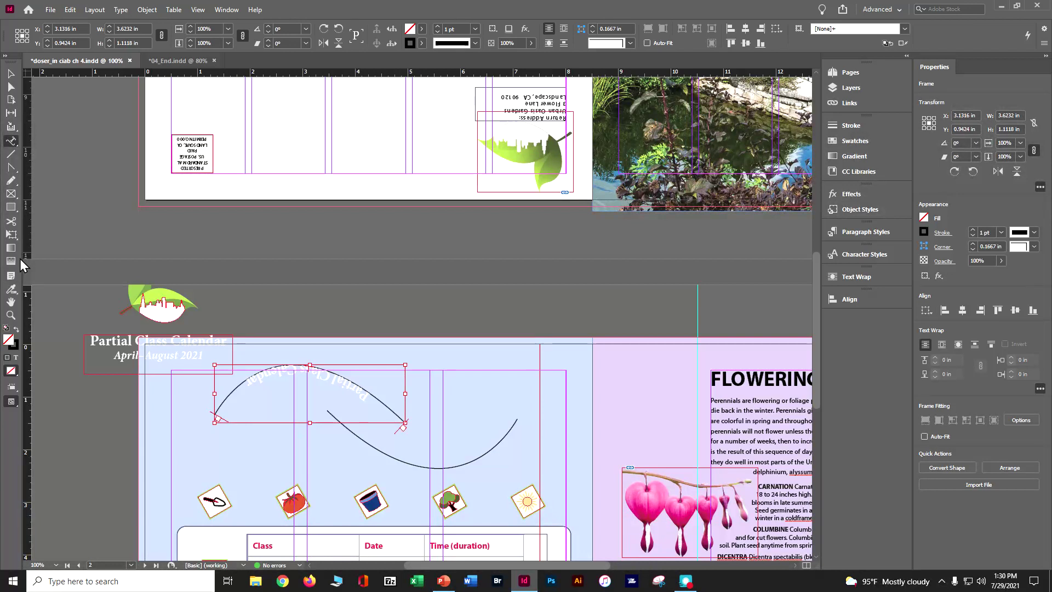
left_click(121, 9)
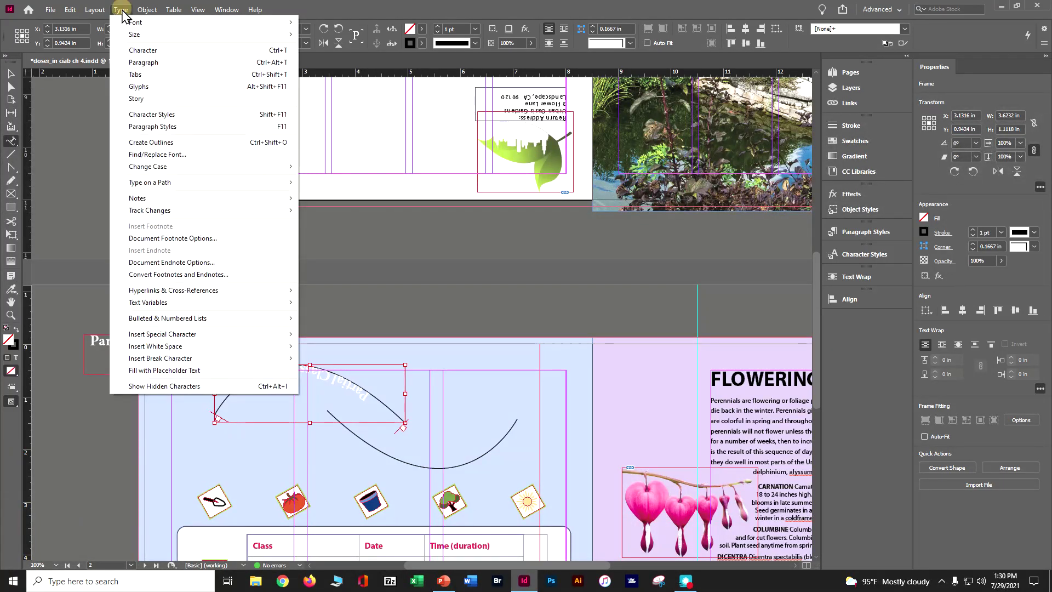
mouse_move(163, 187)
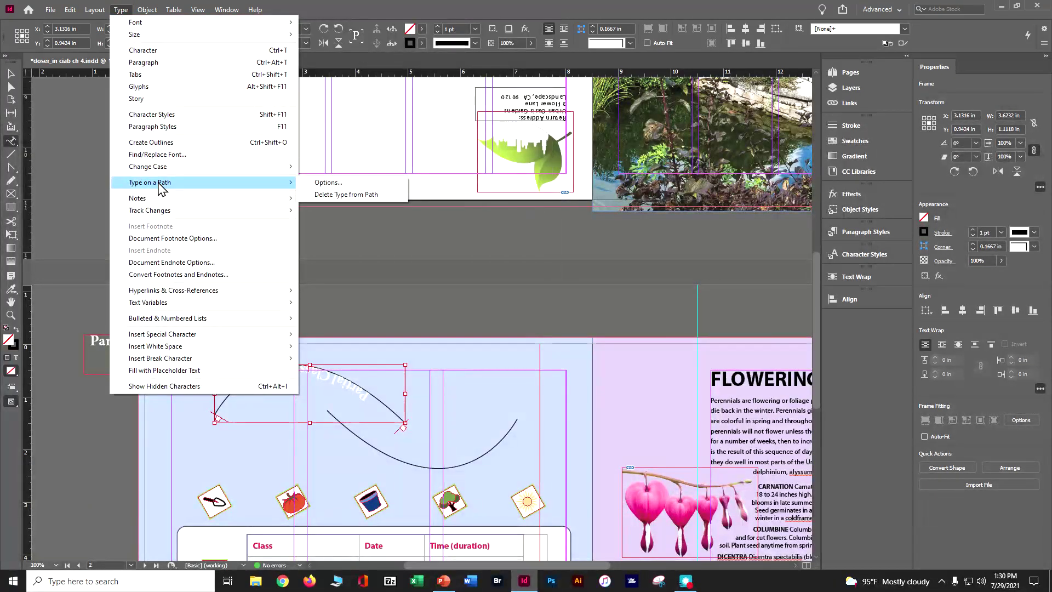
left_click(328, 183)
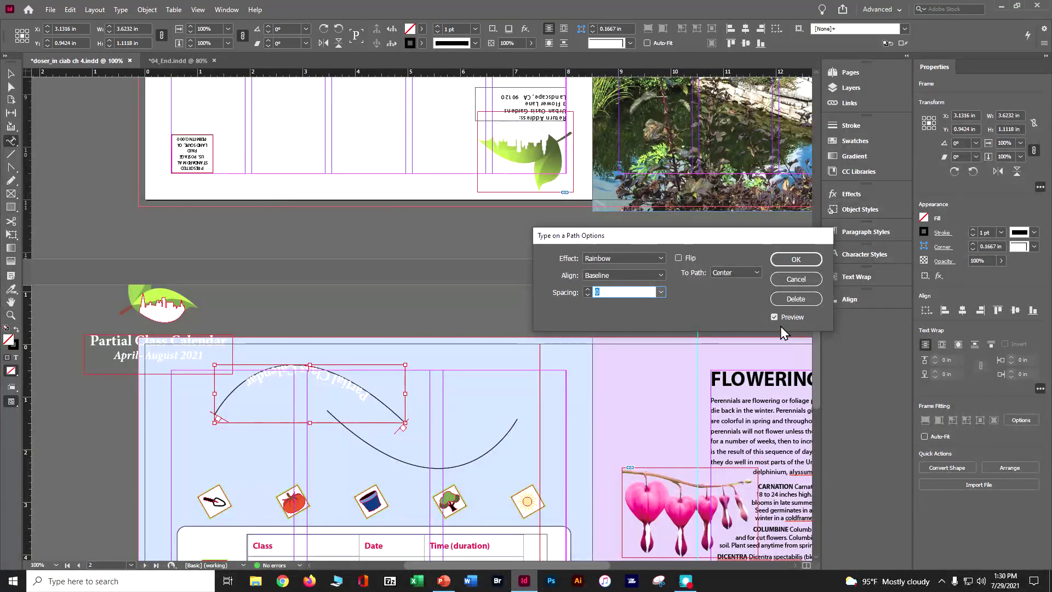
left_click(678, 258)
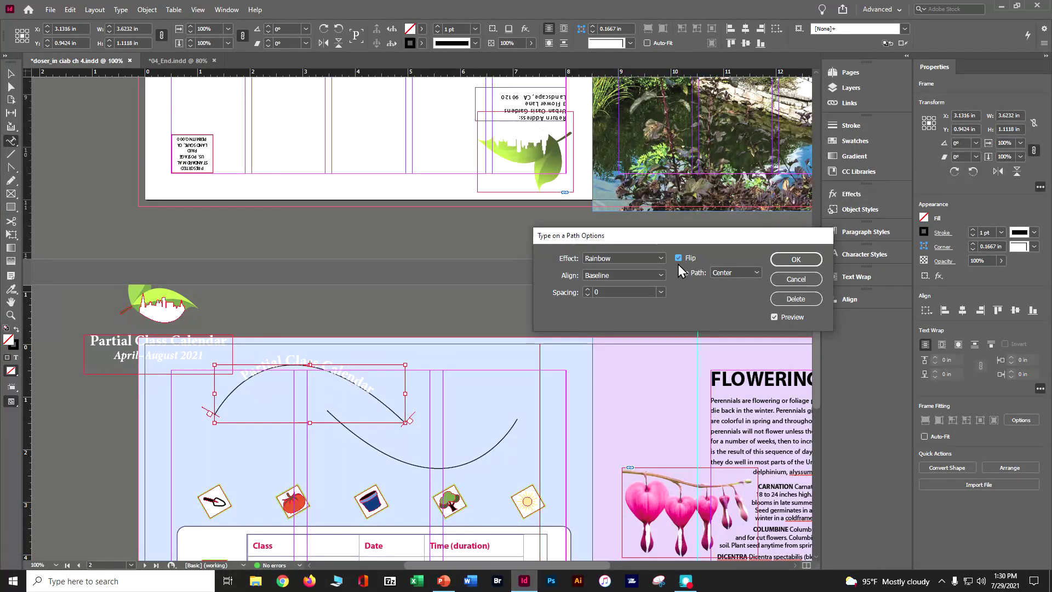
left_click(782, 260)
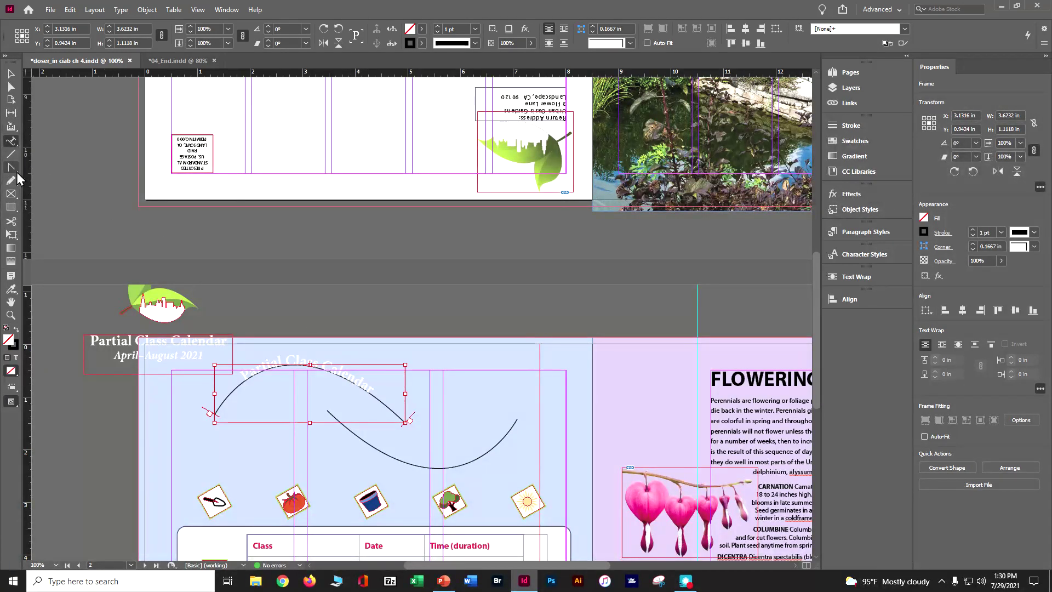
- Change the font of the whole curved "Partial Class Calendar" title to Myriad Pro Bold
left_click(11, 143)
left_click(303, 361)
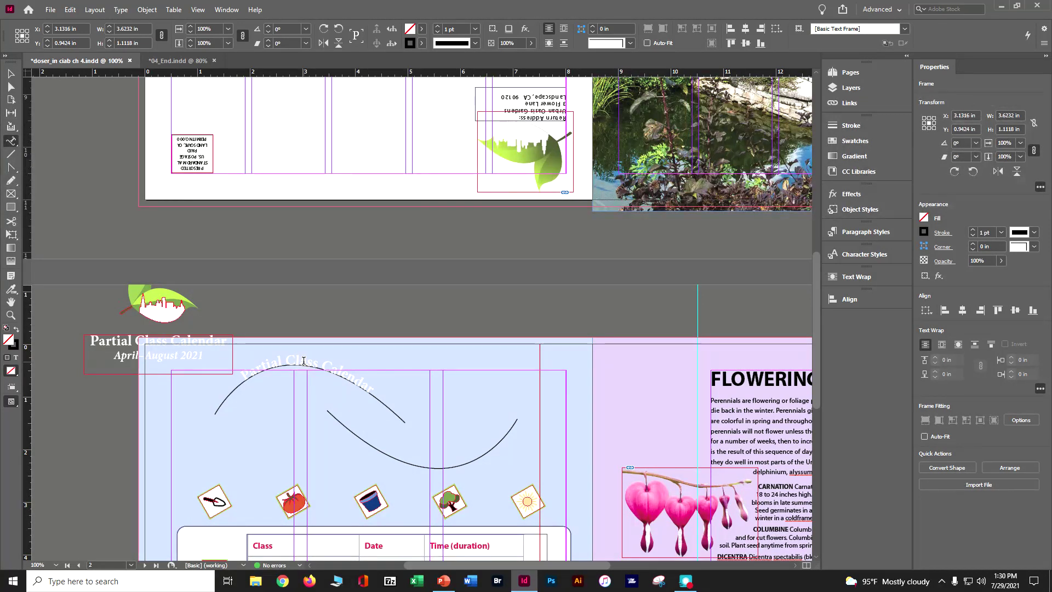
left_click(301, 358)
triple_click(312, 365)
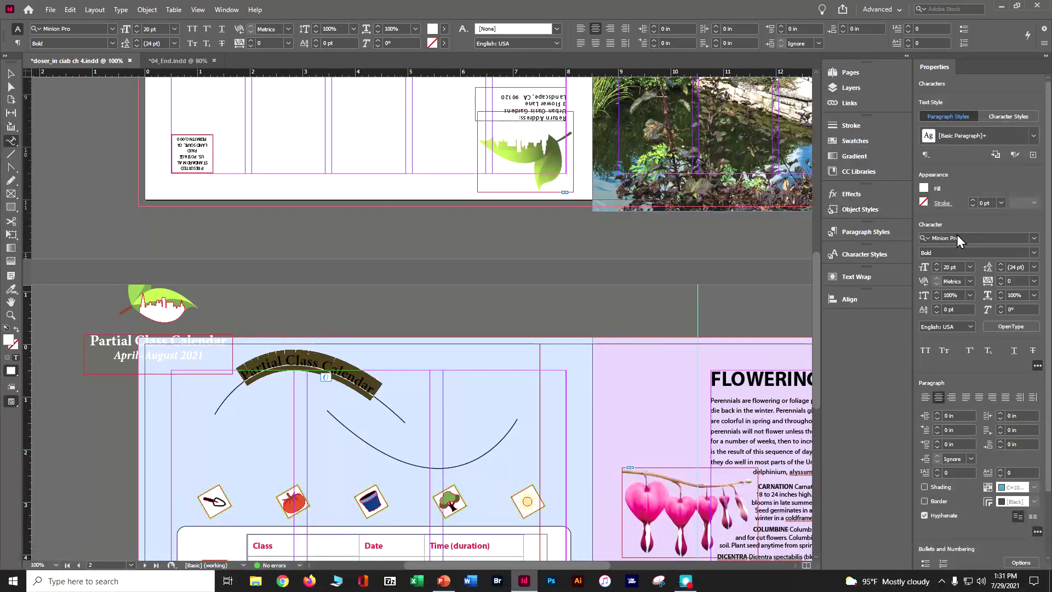
left_click(1032, 239)
type("myria")
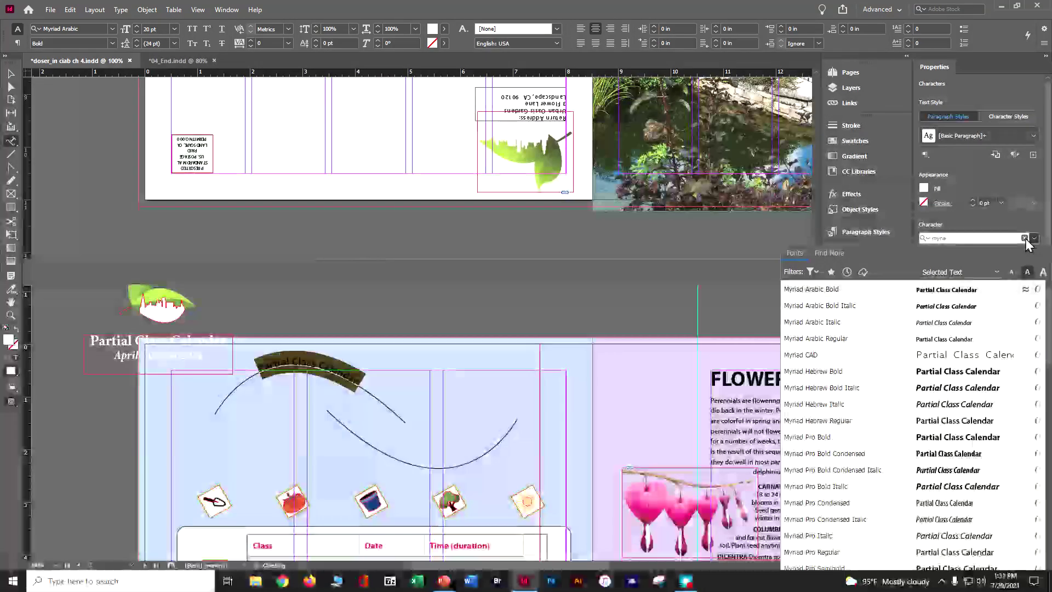
left_click(963, 433)
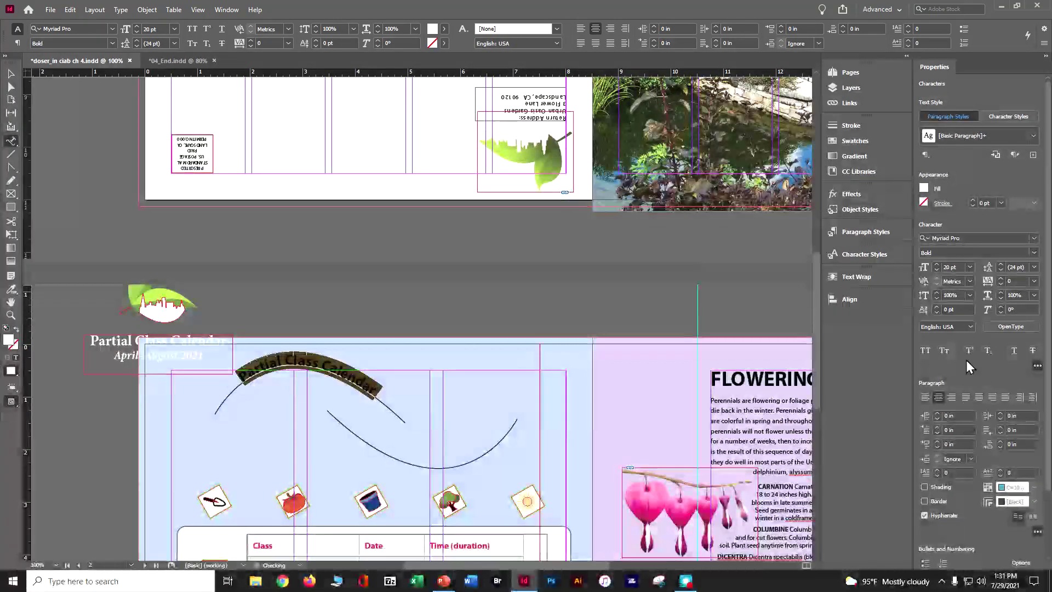
- Set the curved title's font size to 24 pt and select its path as an object
left_click(947, 266)
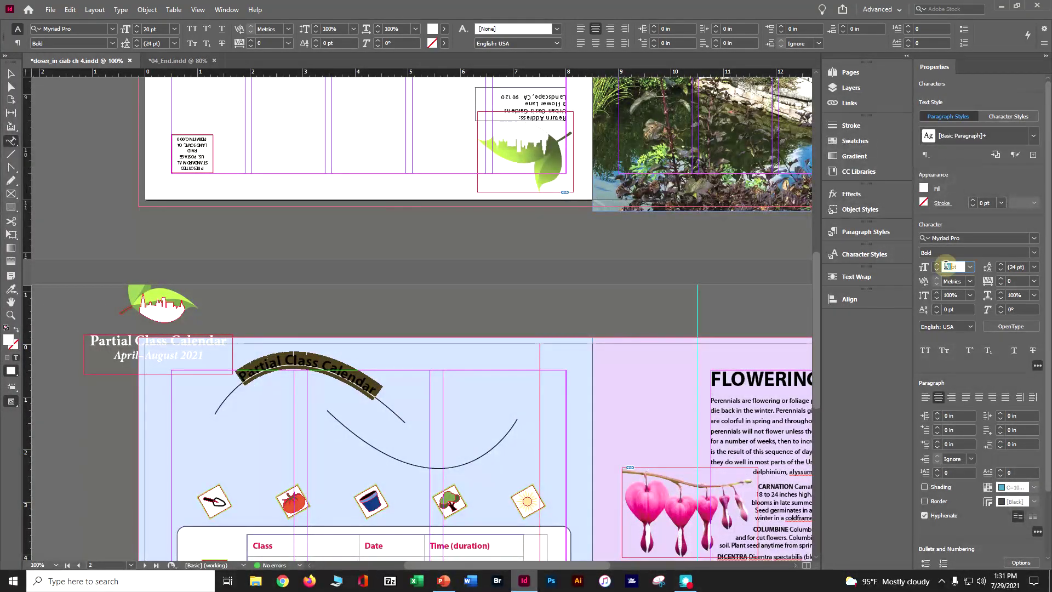
type("4")
key("Tab")
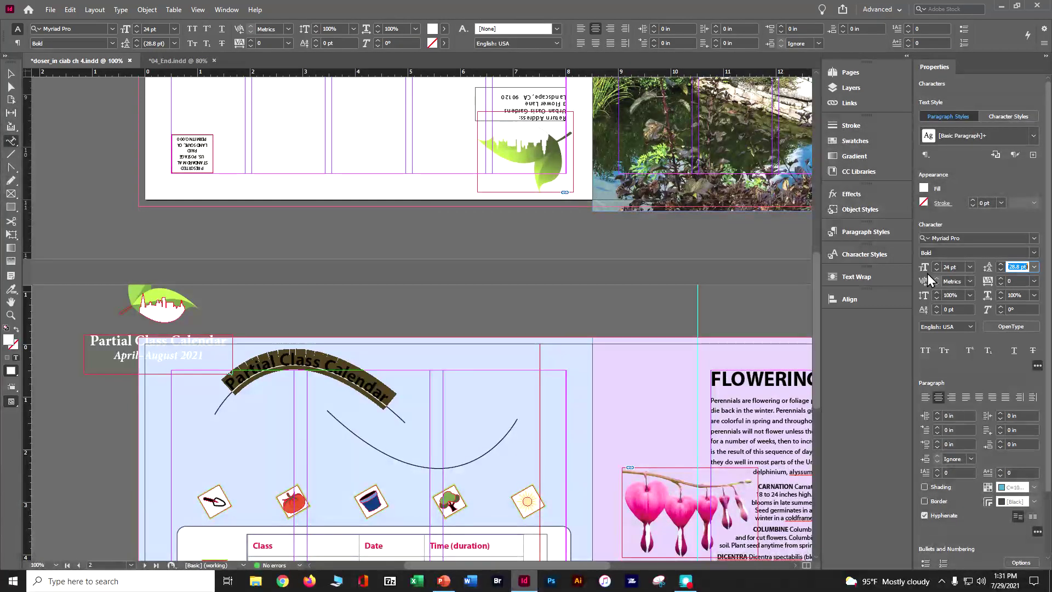
key("Return")
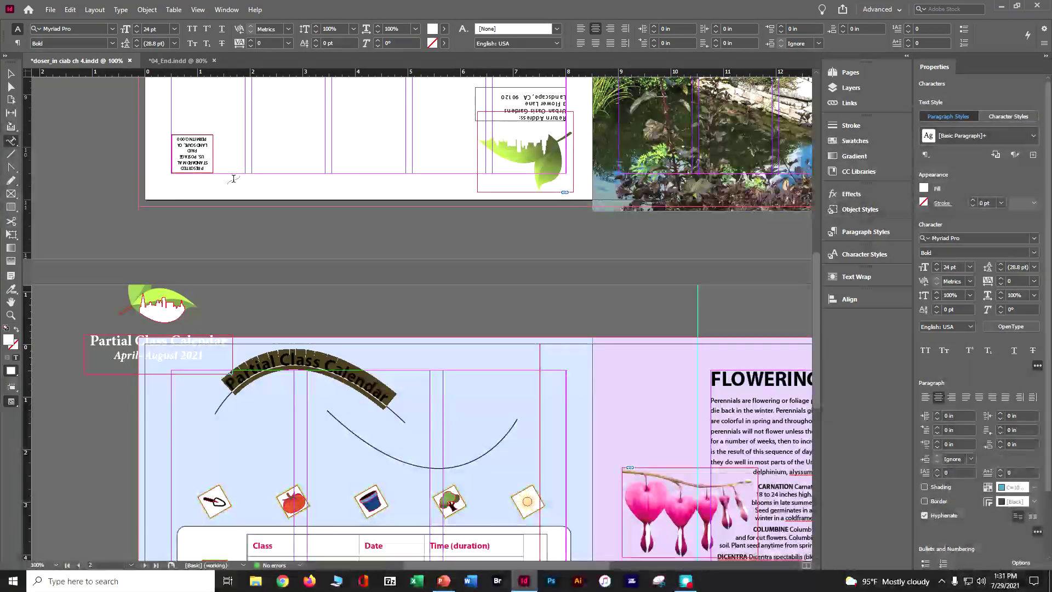
left_click(11, 73)
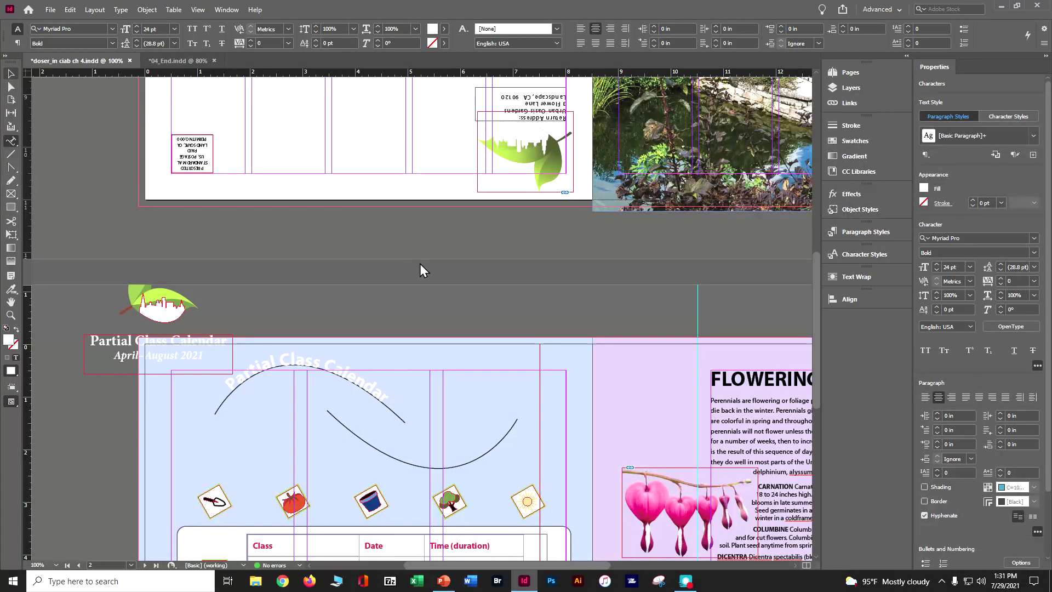
left_click(420, 370)
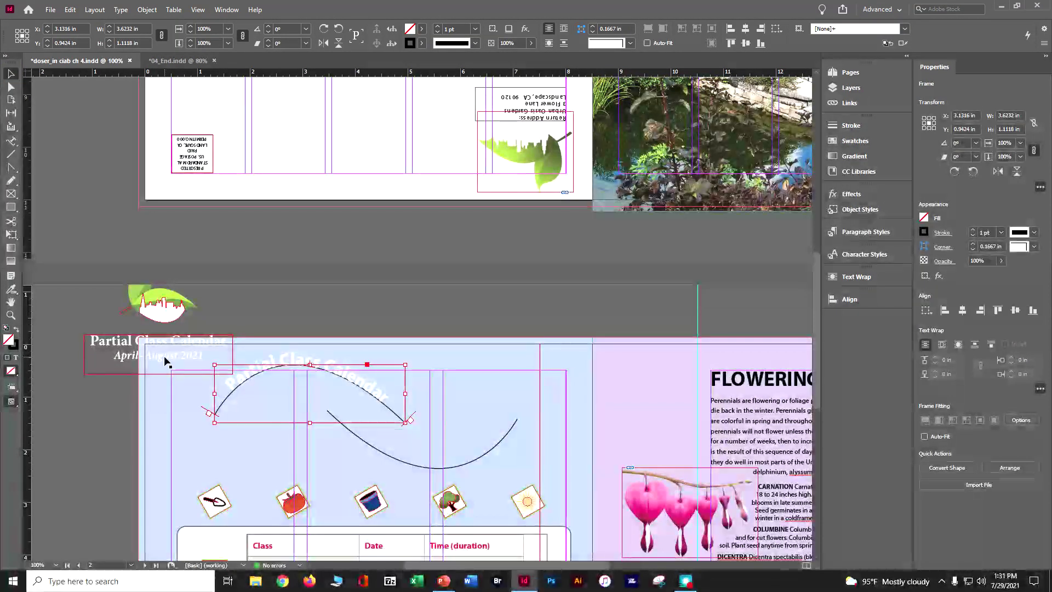
- Copy the "April–August 2021" line from the original title frame using the Type tool
left_click(13, 143)
left_click(40, 155)
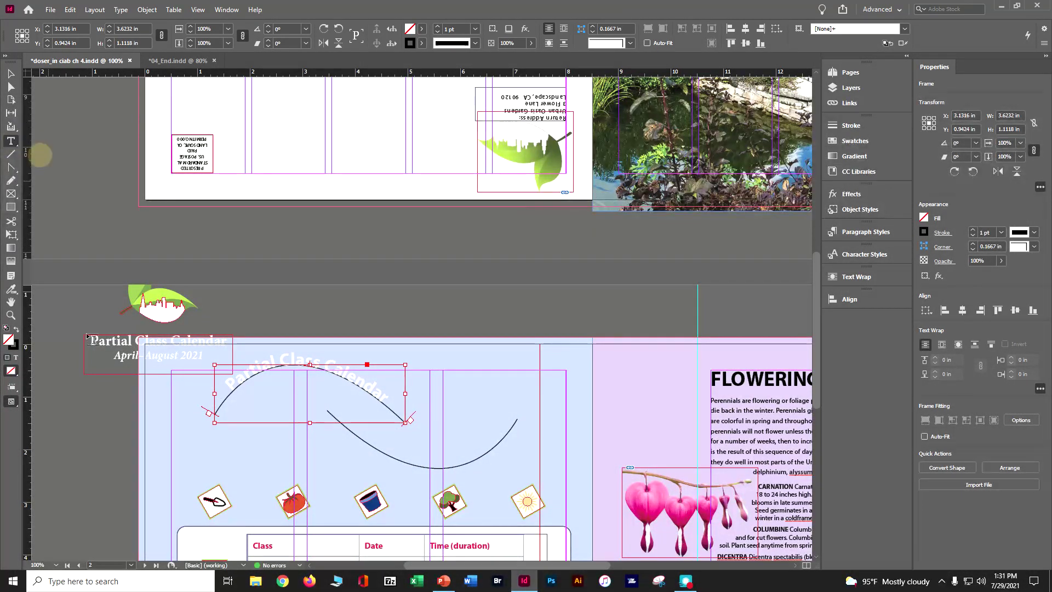
left_click_drag(116, 356, 127, 357)
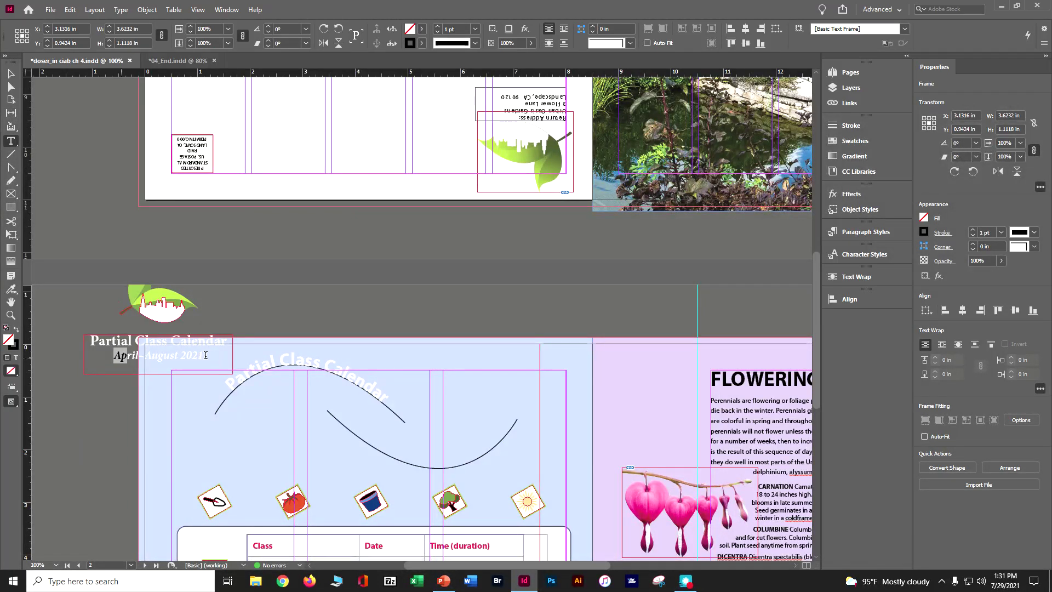
left_click_drag(206, 355, 112, 356)
key("ctrl+c")
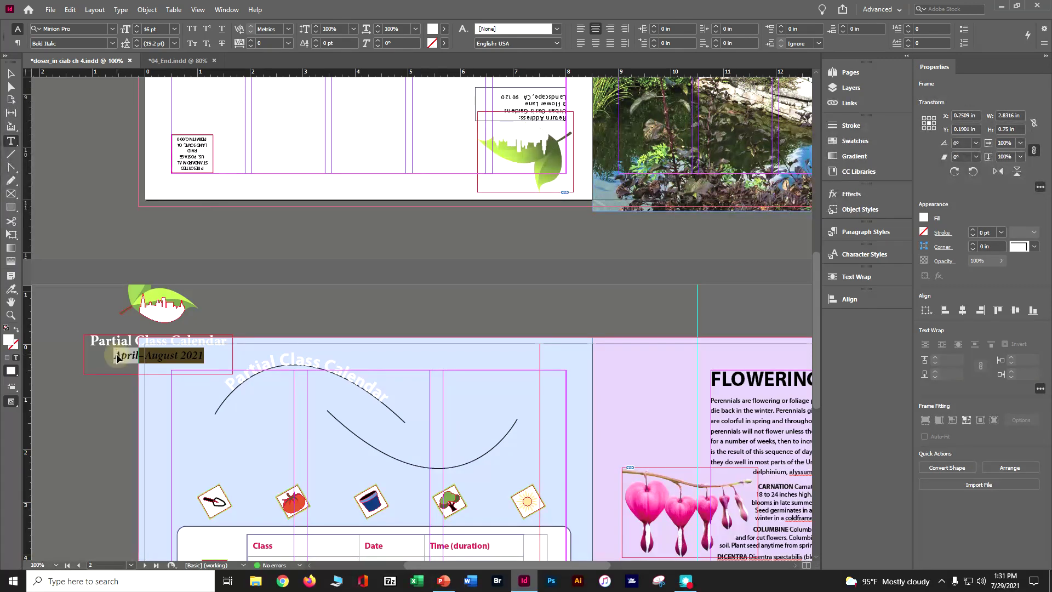
- Paste the copied date line onto the lower curve with the Type on a Path tool
left_click(10, 141)
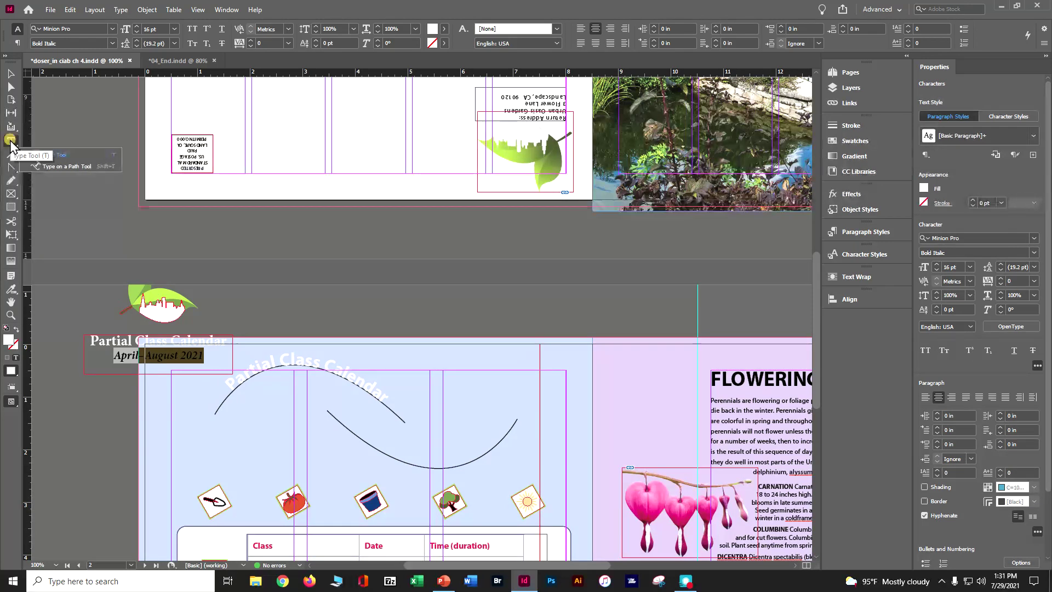
left_click(47, 164)
left_click(347, 431)
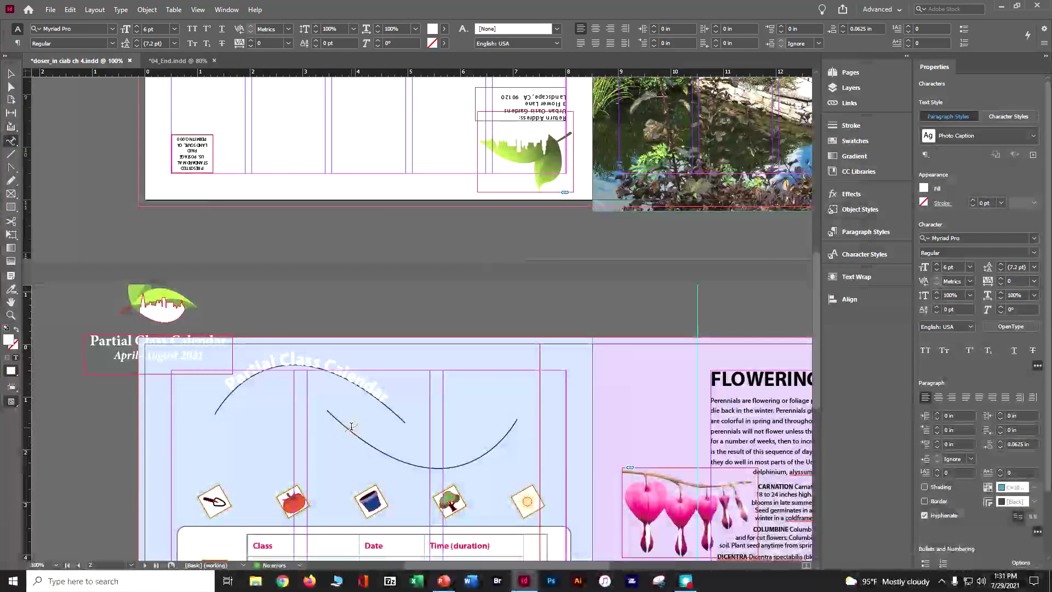
key("ctrl+v")
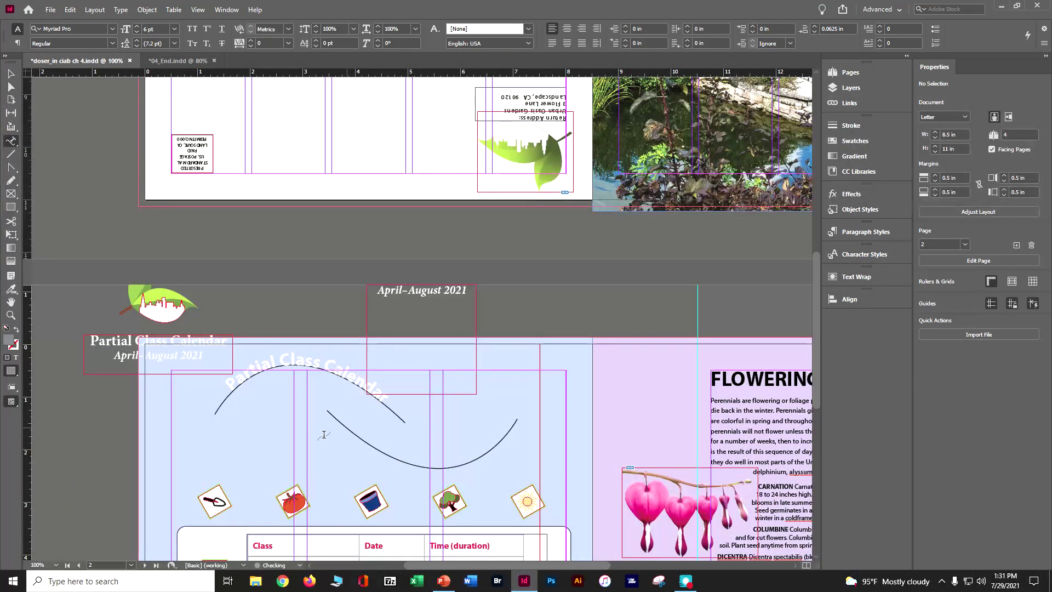
left_click(365, 404, "ctrl")
left_click(364, 398, "ctrl")
left_click(464, 459)
key("ctrl+v")
left_click(11, 73)
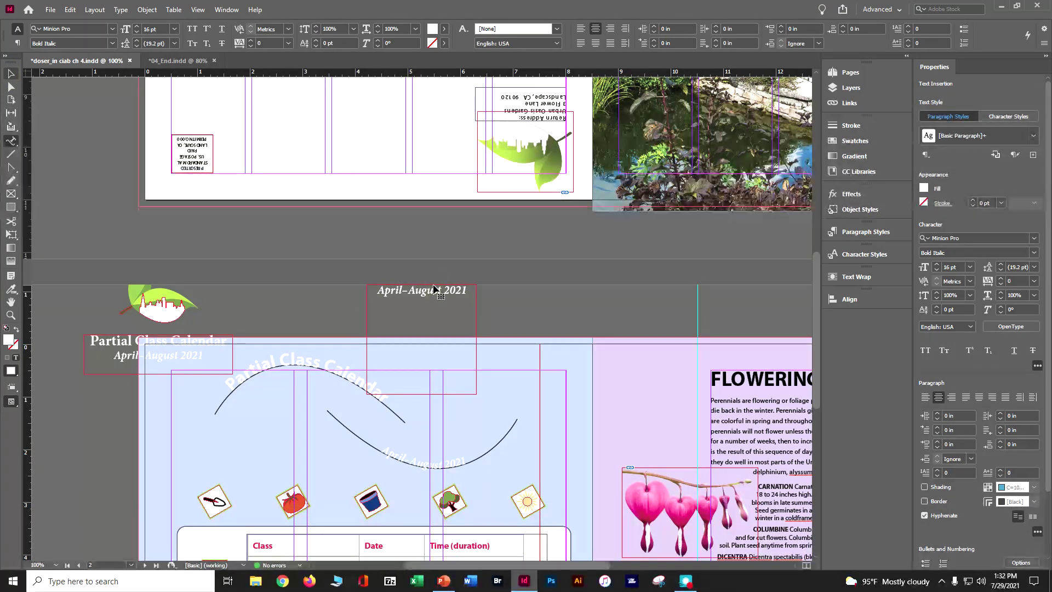
- Delete the leftover date frame and the original "Partial Class Calendar" title frame from the pasteboard, and save the document
key("Escape")
key("Delete")
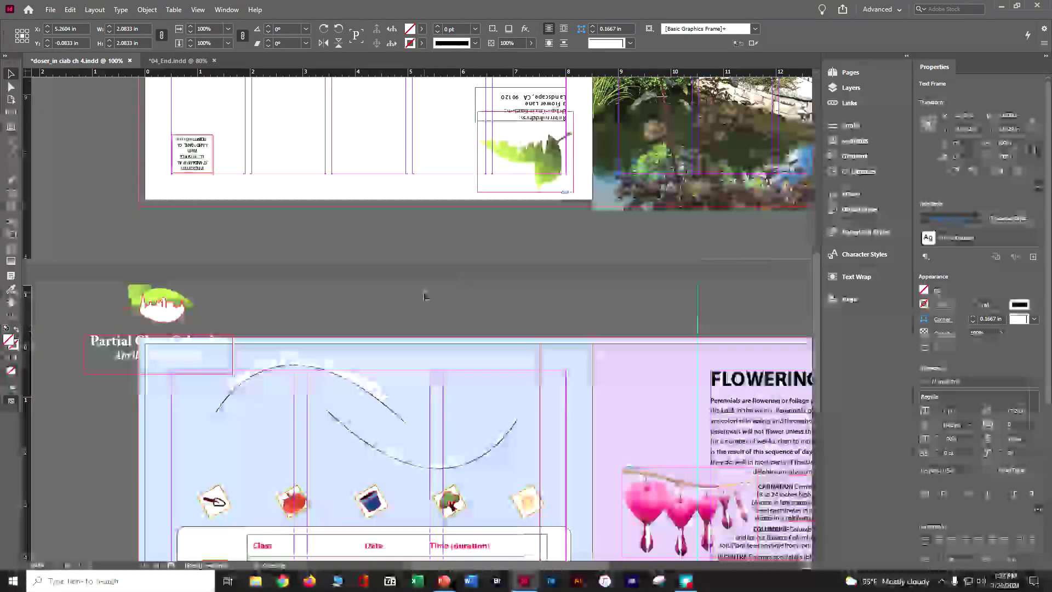
left_click(106, 173)
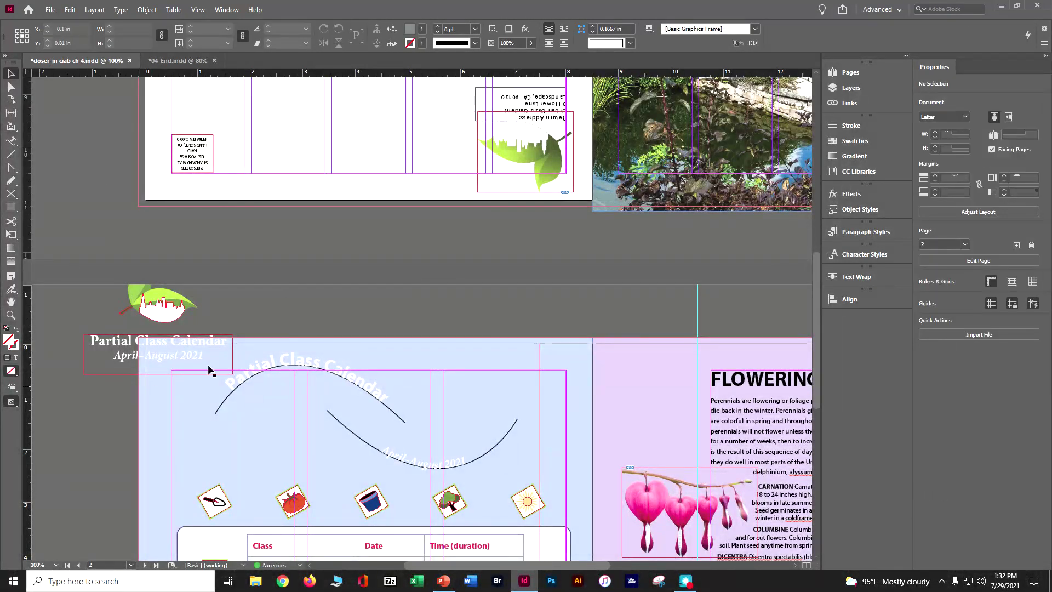
left_click(86, 372)
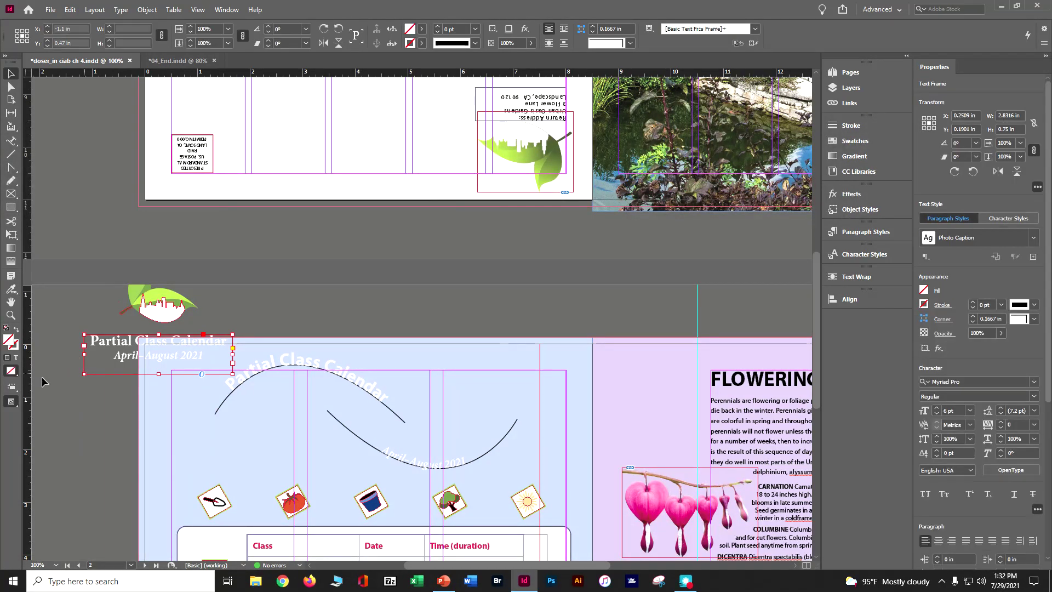
key("Delete")
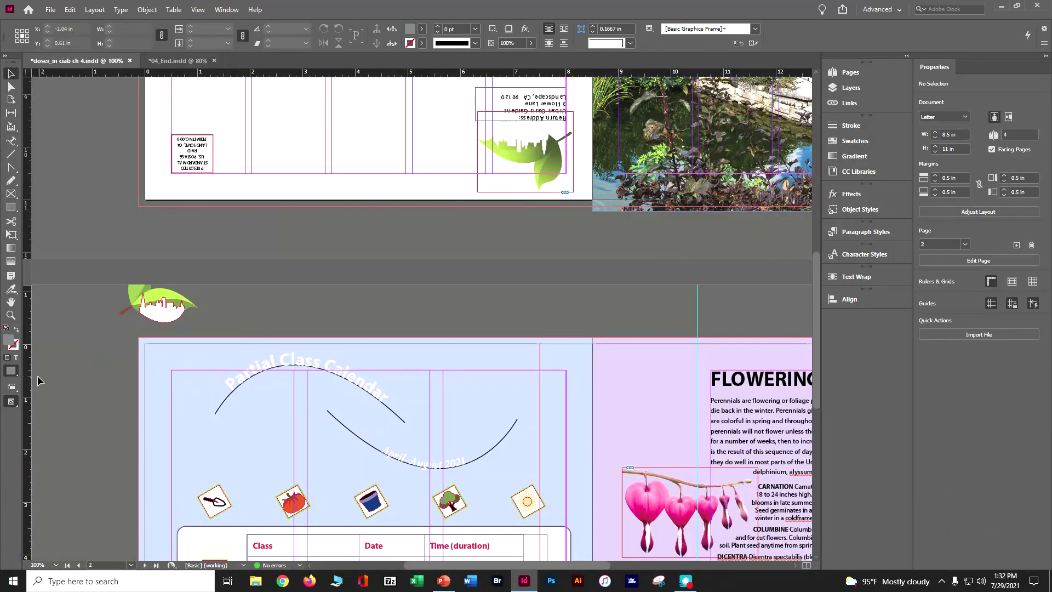
key("ctrl+s")
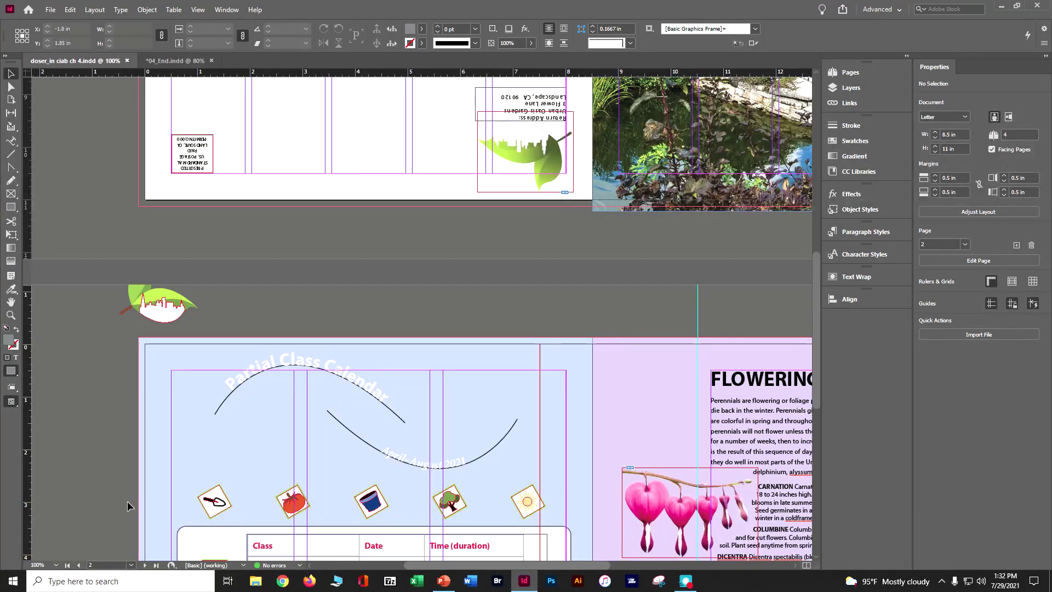
- Set the font size of the whole "April–August 2021" line on the lower curve to 20 pt
left_click(451, 471)
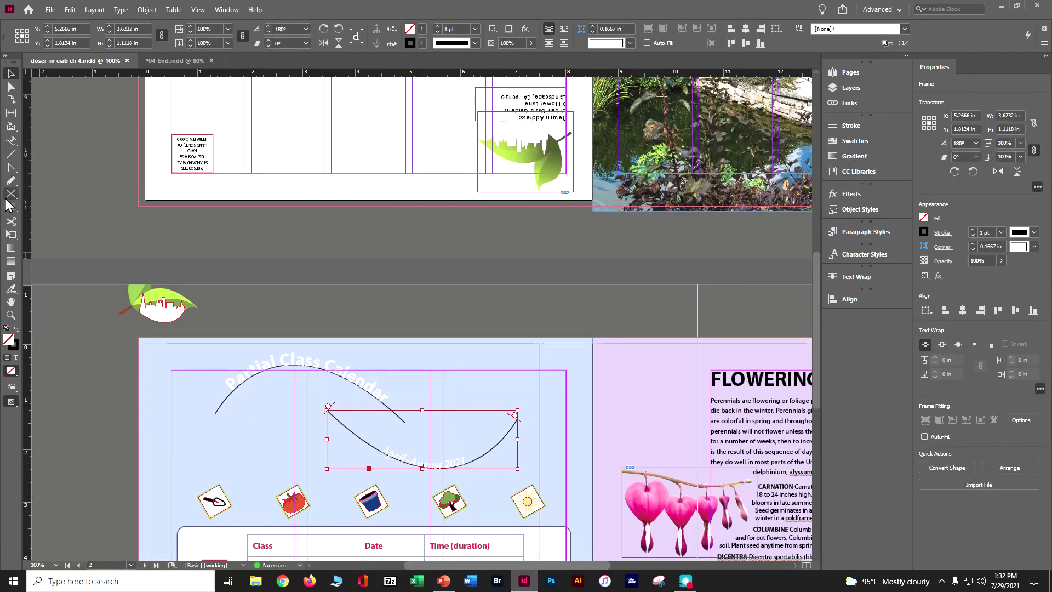
left_click(11, 141)
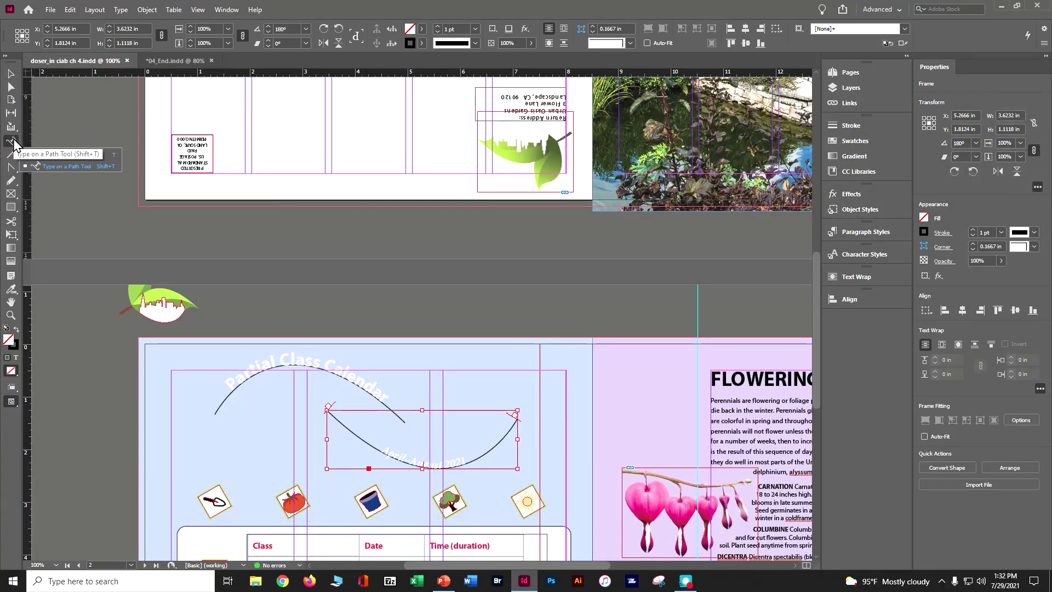
left_click(52, 154)
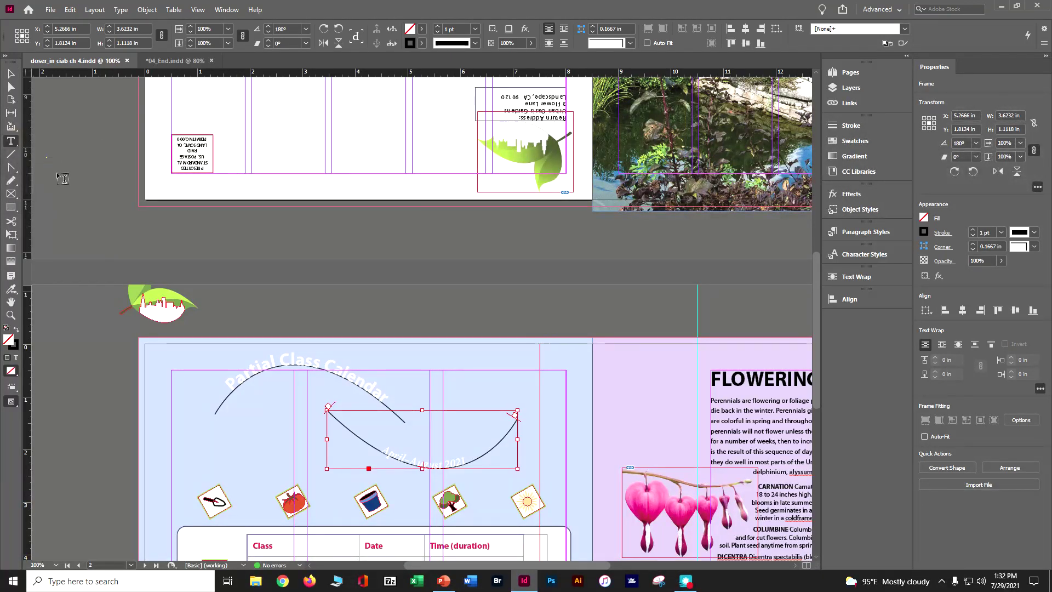
double_click(439, 467)
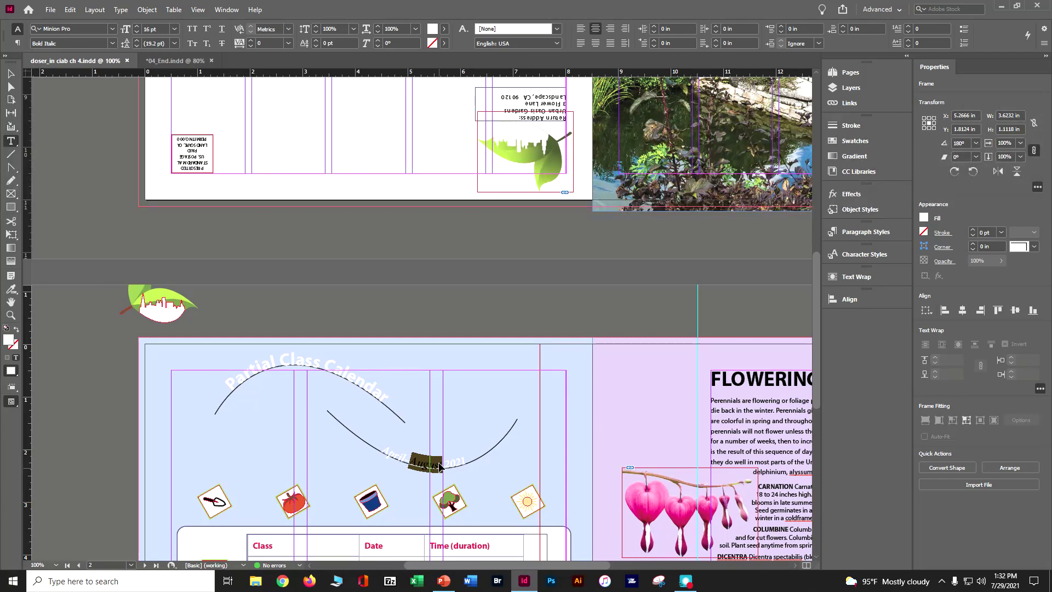
key("ctrl+a")
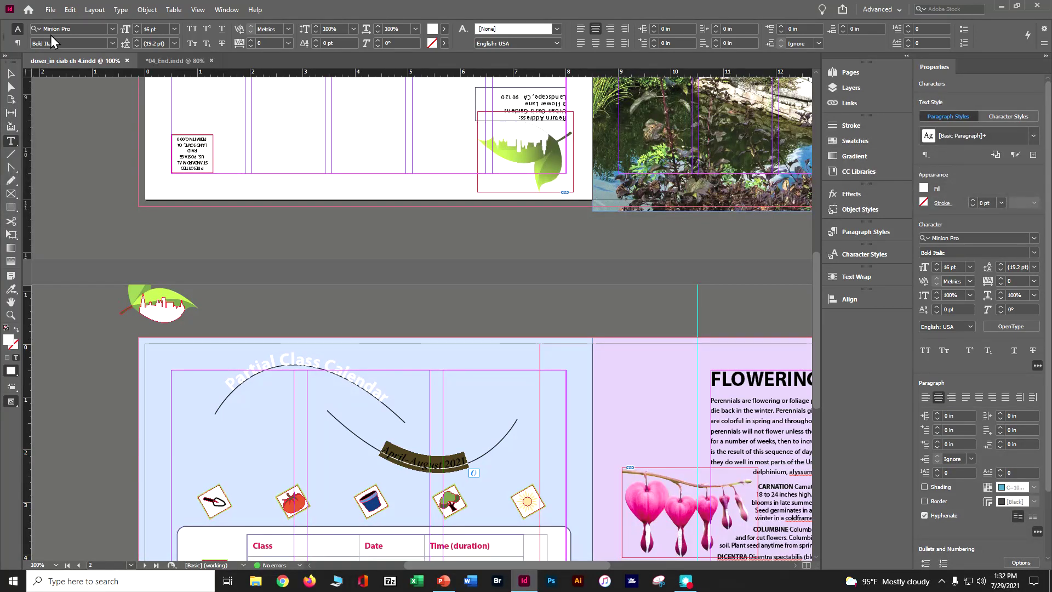
left_click(172, 29)
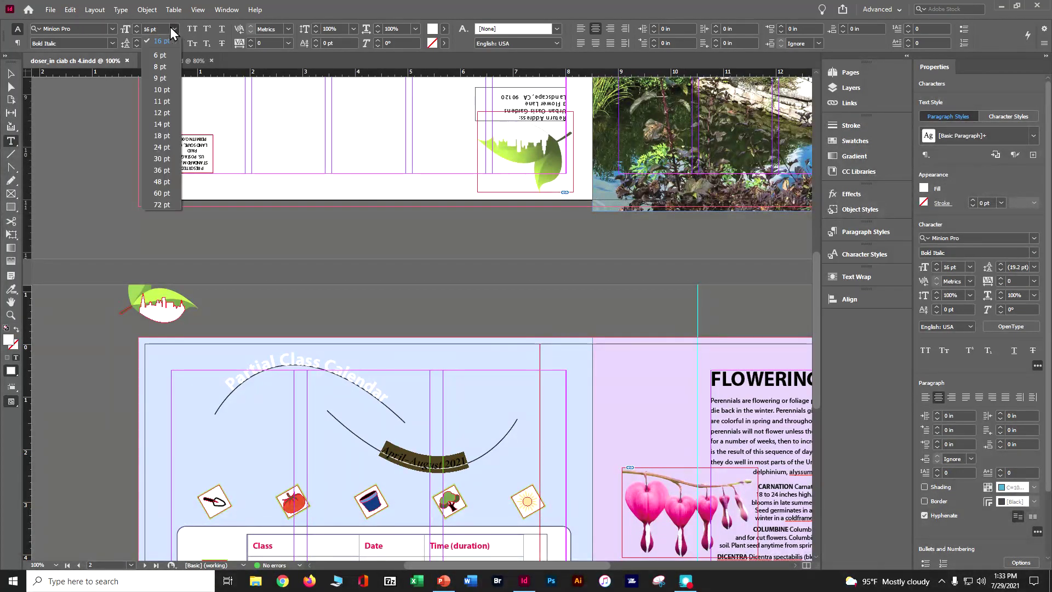
left_click(161, 136)
left_click(125, 24)
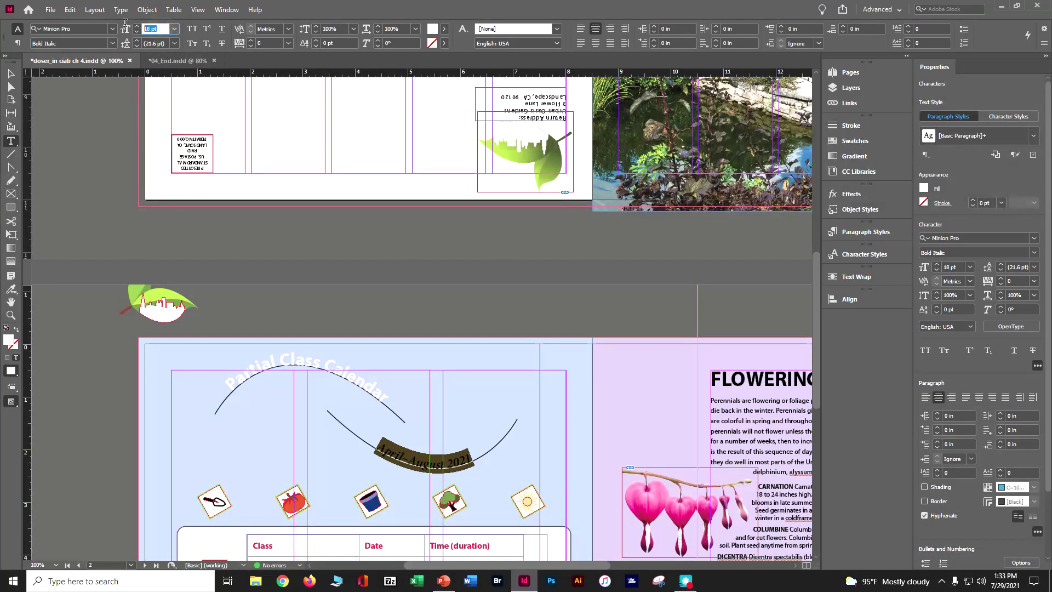
type("20")
key("Tab")
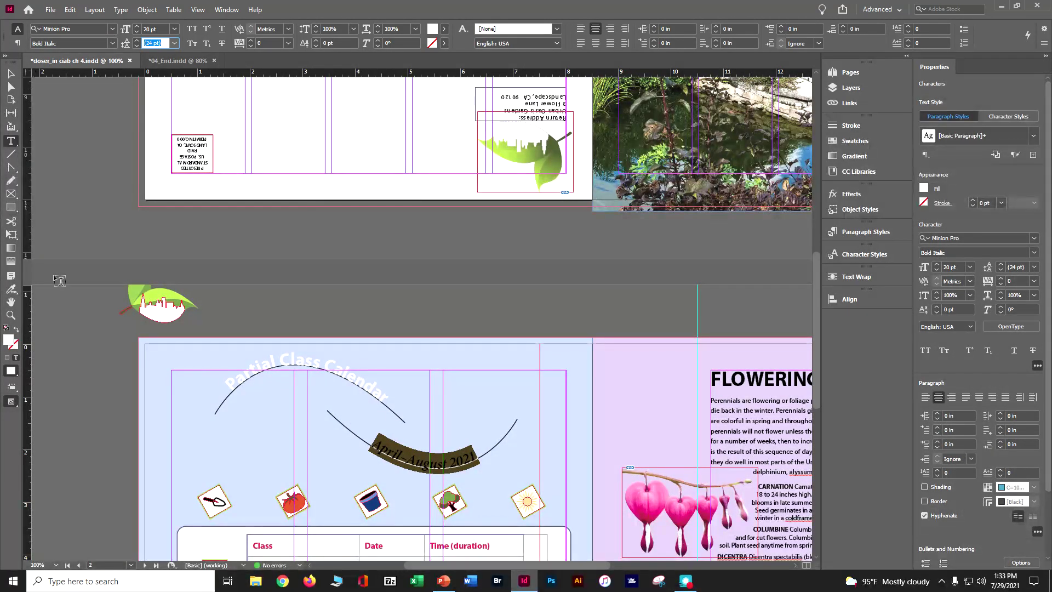
- Select both curved text paths together and set their stroke color to None
left_click(11, 74)
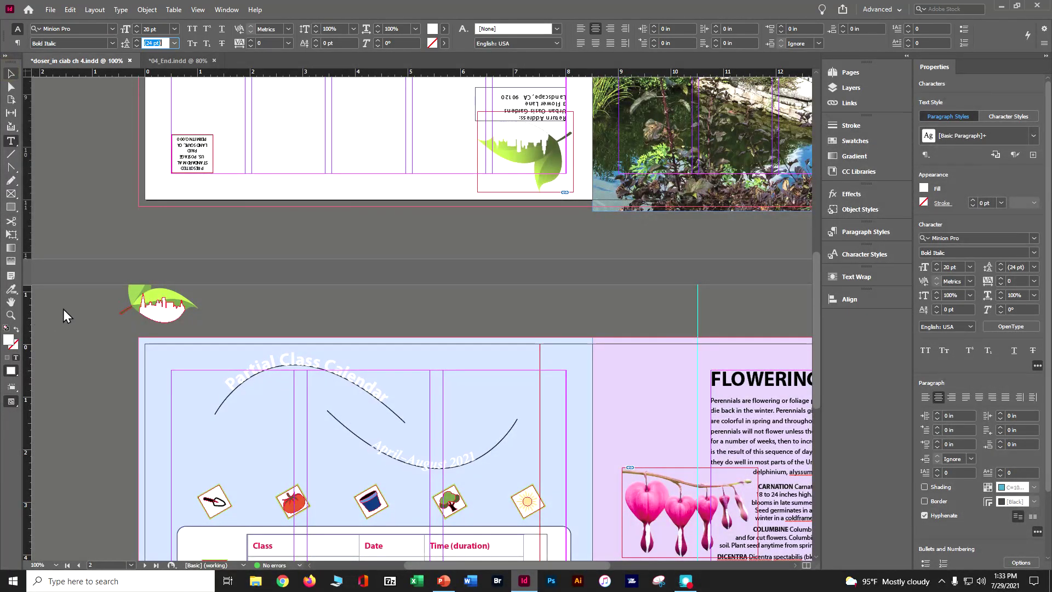
left_click_drag(208, 364, 529, 477)
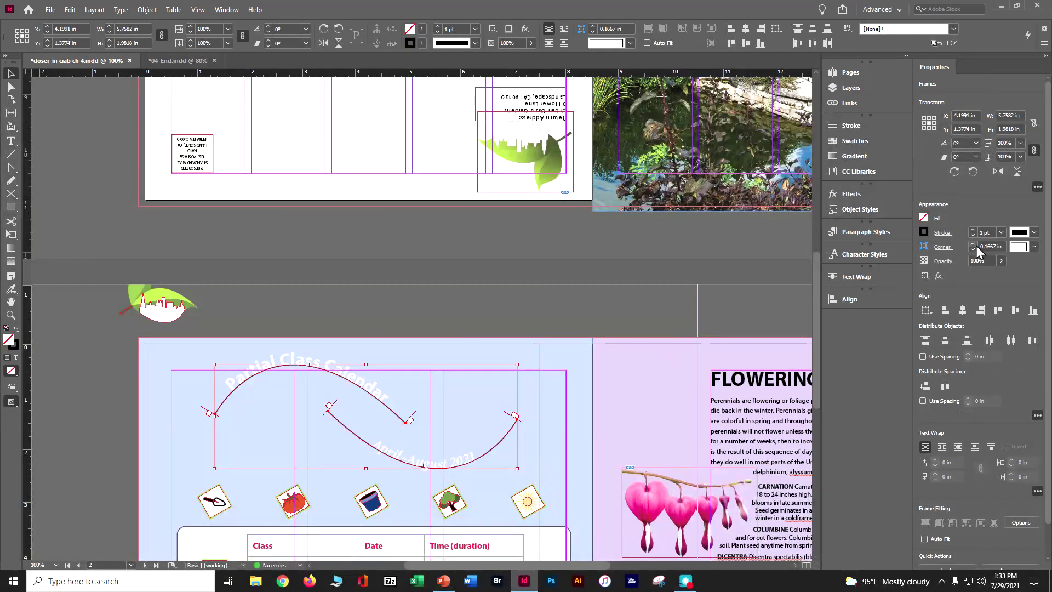
left_click(925, 233)
left_click(814, 303)
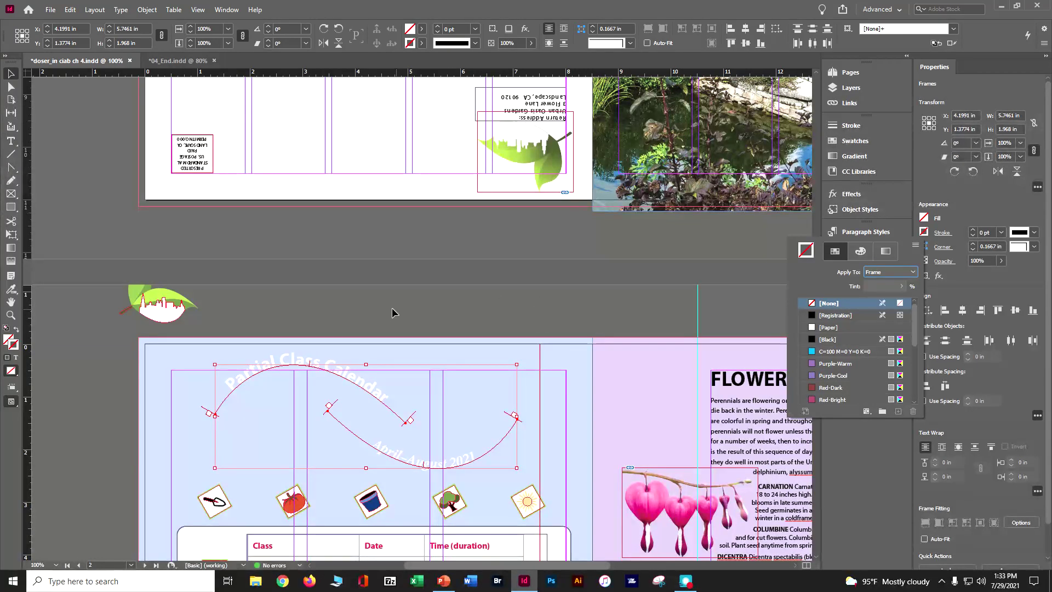
left_click(517, 314)
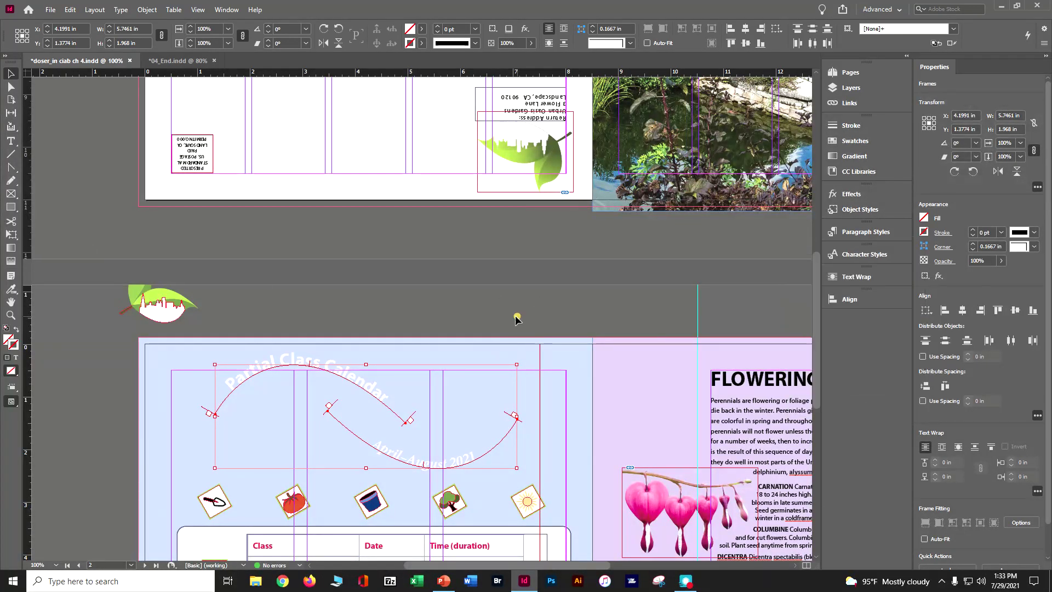
- Spread the curved title and date line apart and move the leaf logo group into the gap between them
left_click_drag(357, 383, 319, 382)
left_click(310, 453)
left_click_drag(359, 453, 495, 481)
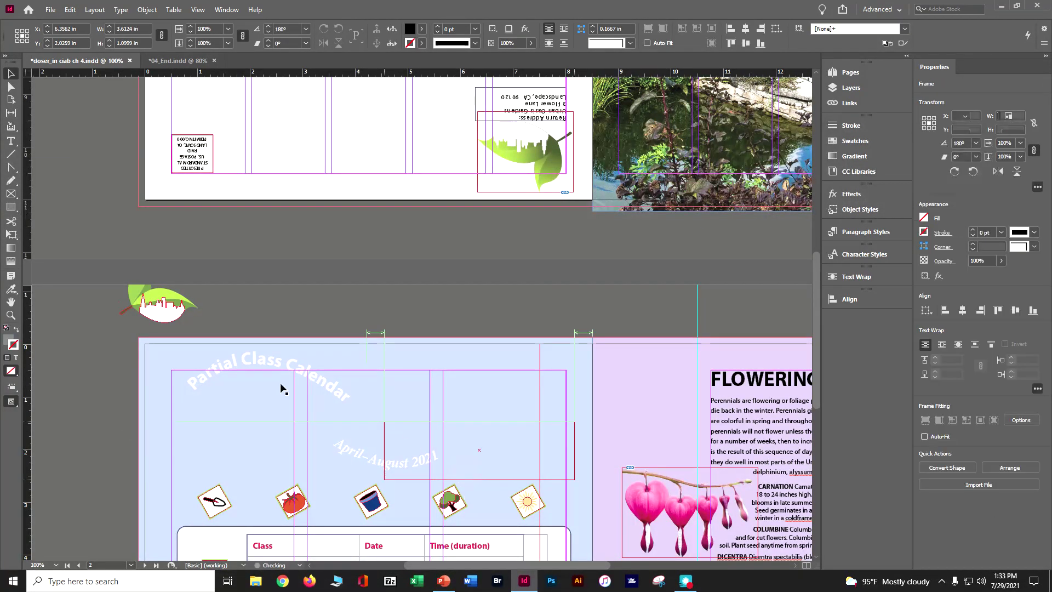
left_click_drag(174, 312, 400, 443)
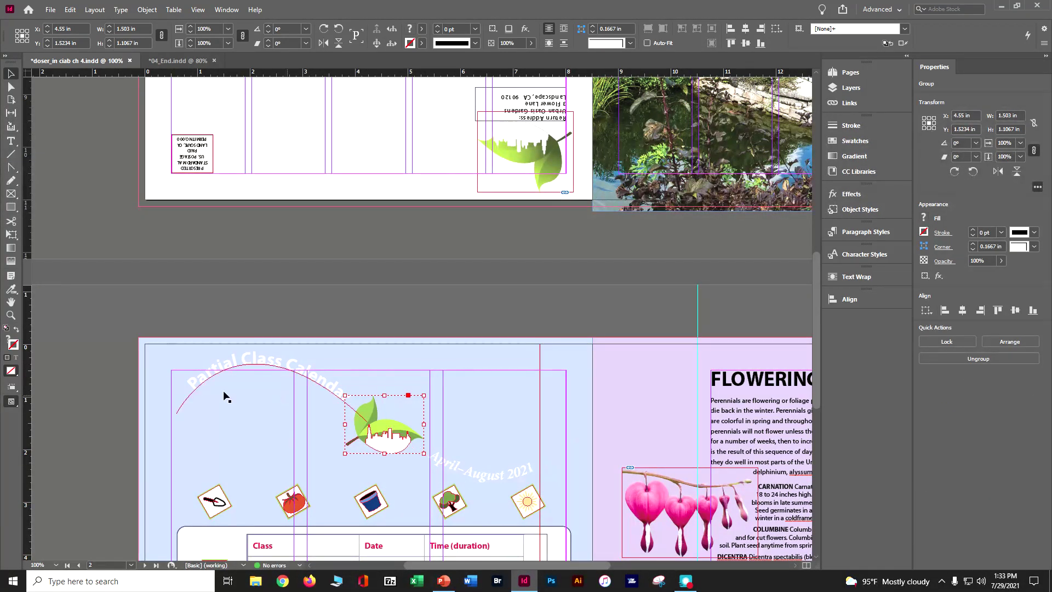
left_click(257, 365)
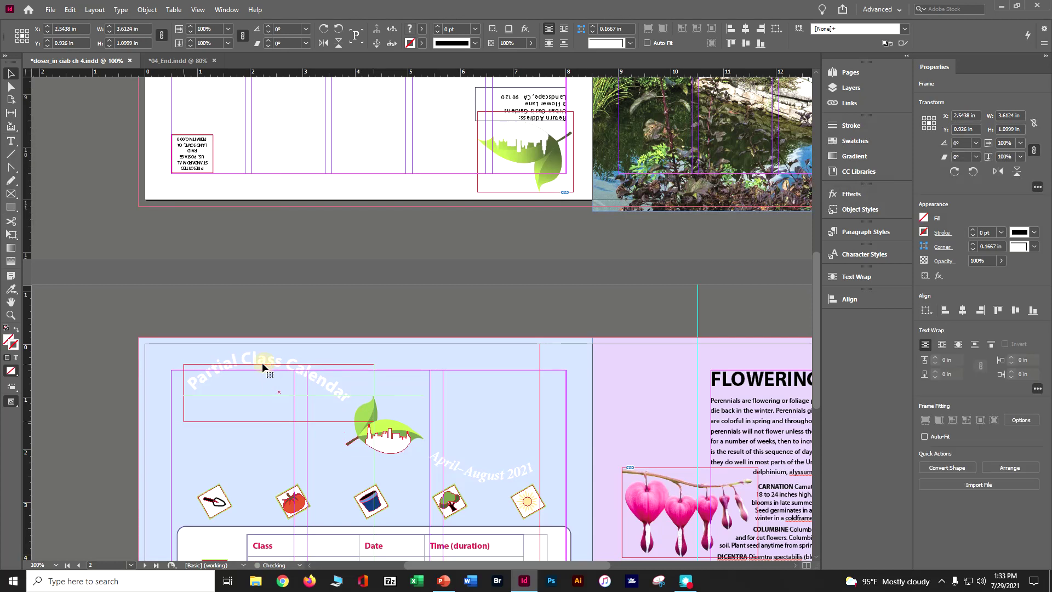
left_click(45, 402)
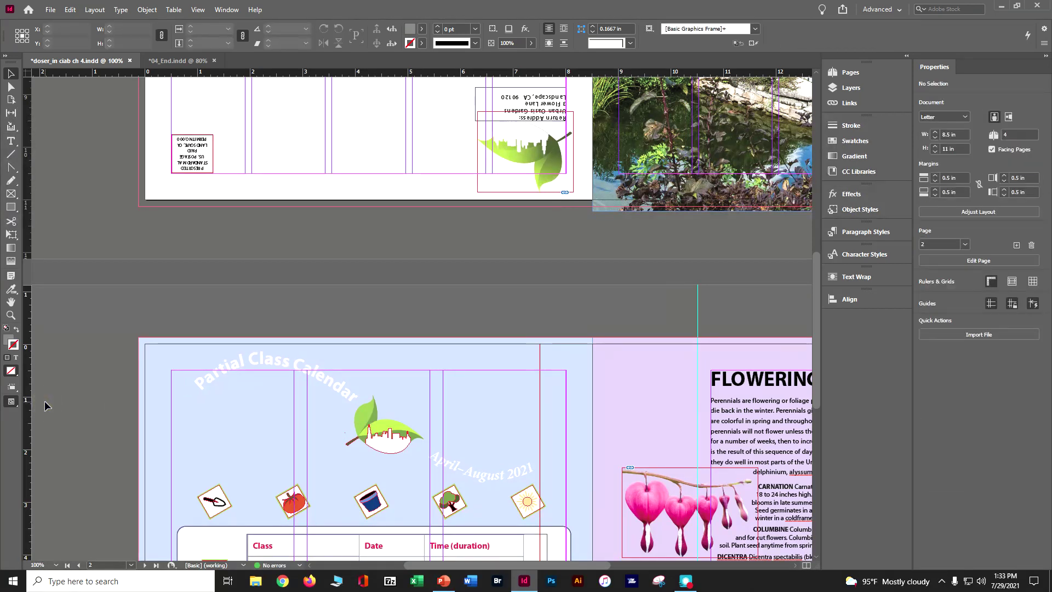
- Nudge the leaf logo group slightly right and down between the two curved texts, and save the document
left_click(376, 440)
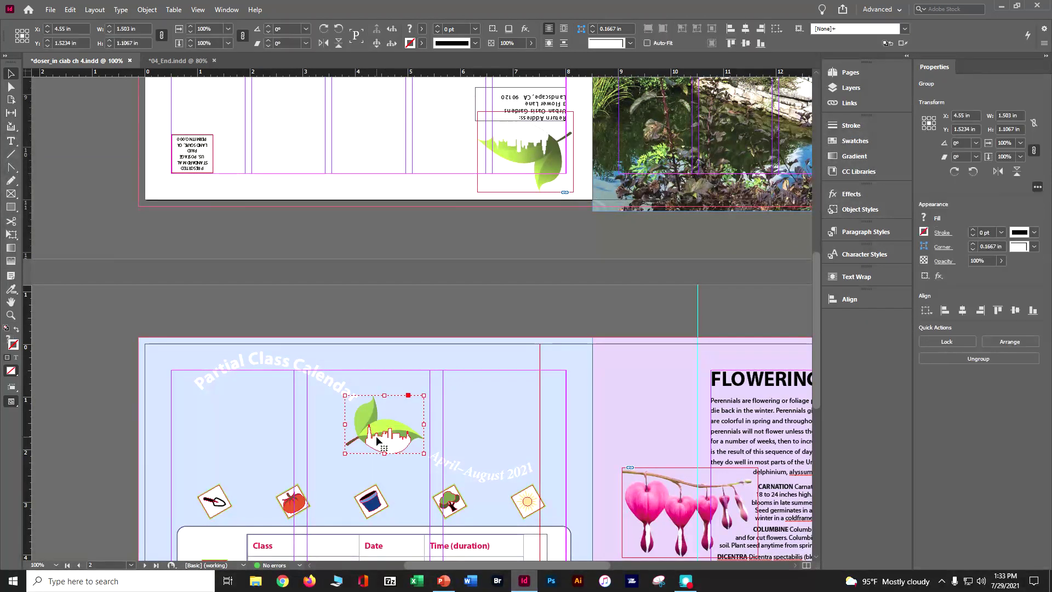
key("Right")
key("Right")
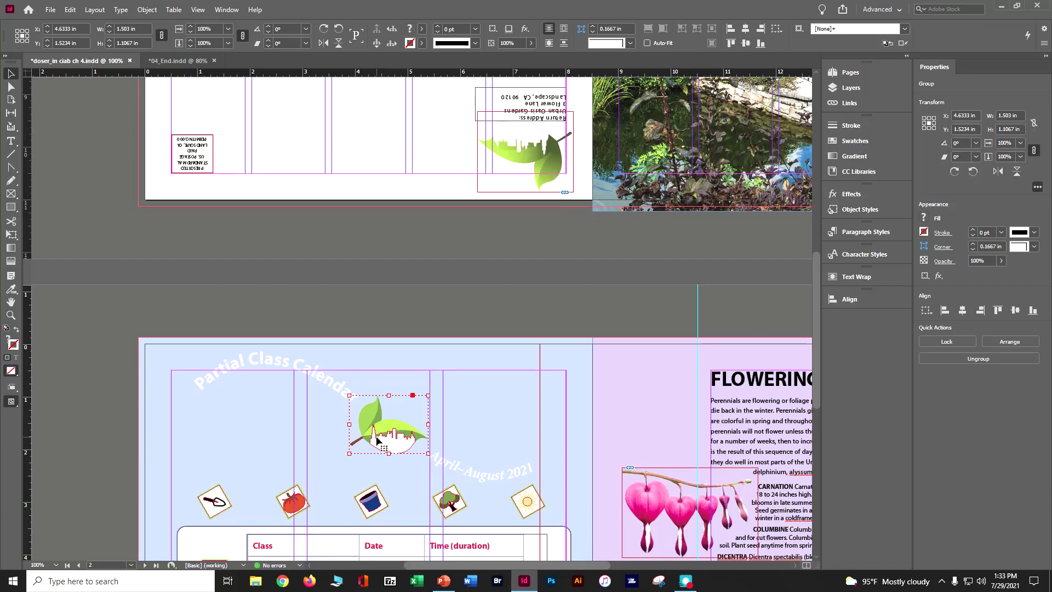
key("Down")
key("Down")
key("ctrl+s")
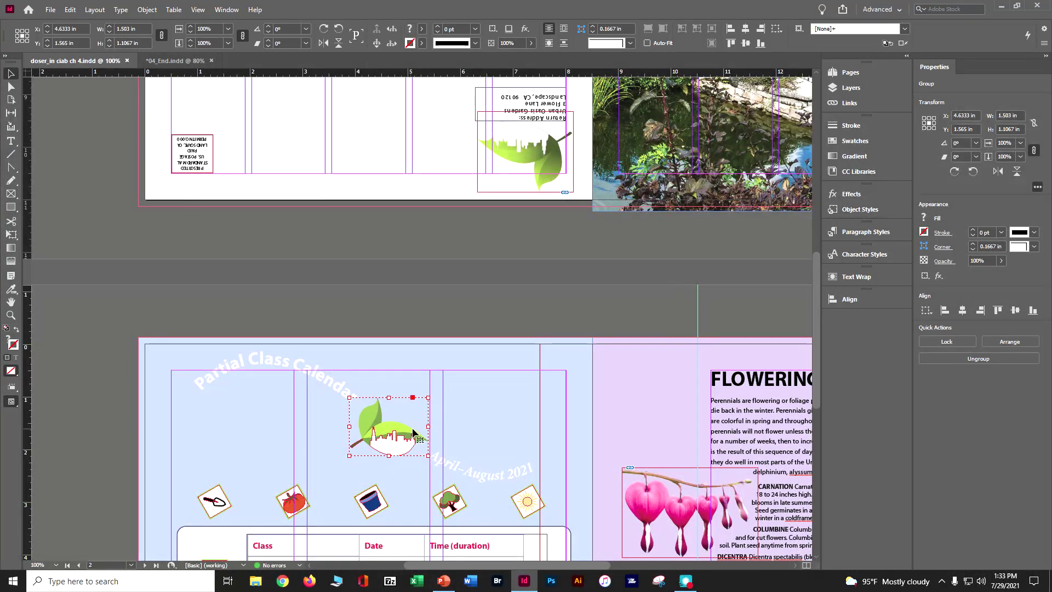
- Draw a horizontal line about 2.9 in long below the "Featured Blossoms" heading and give it a 4 pt stroke
scroll(419, 433, "up", 10)
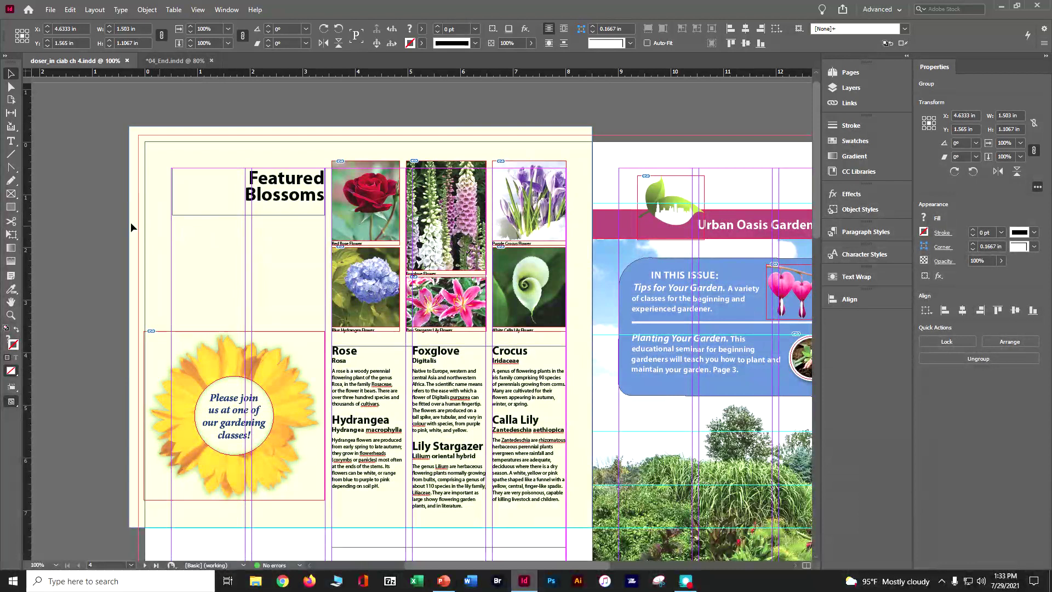
left_click(105, 227)
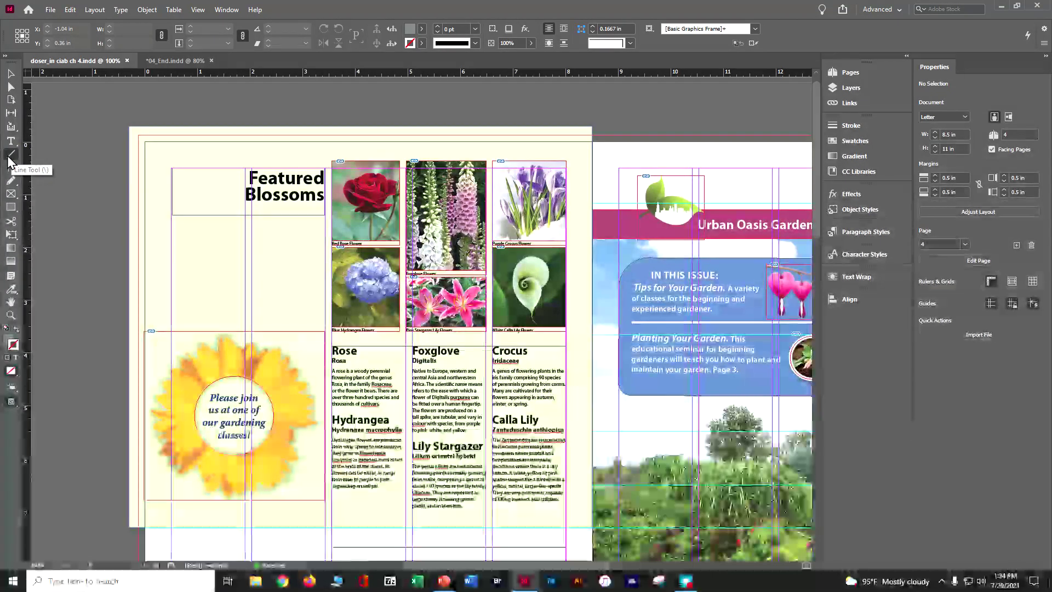
left_click(7, 155)
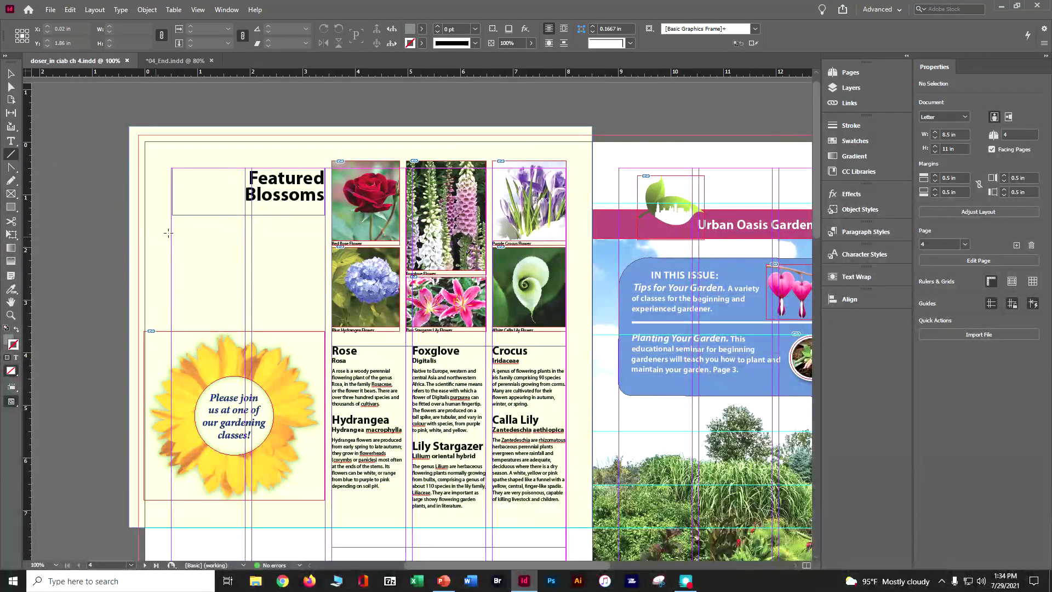
left_click_drag(170, 232, 326, 231)
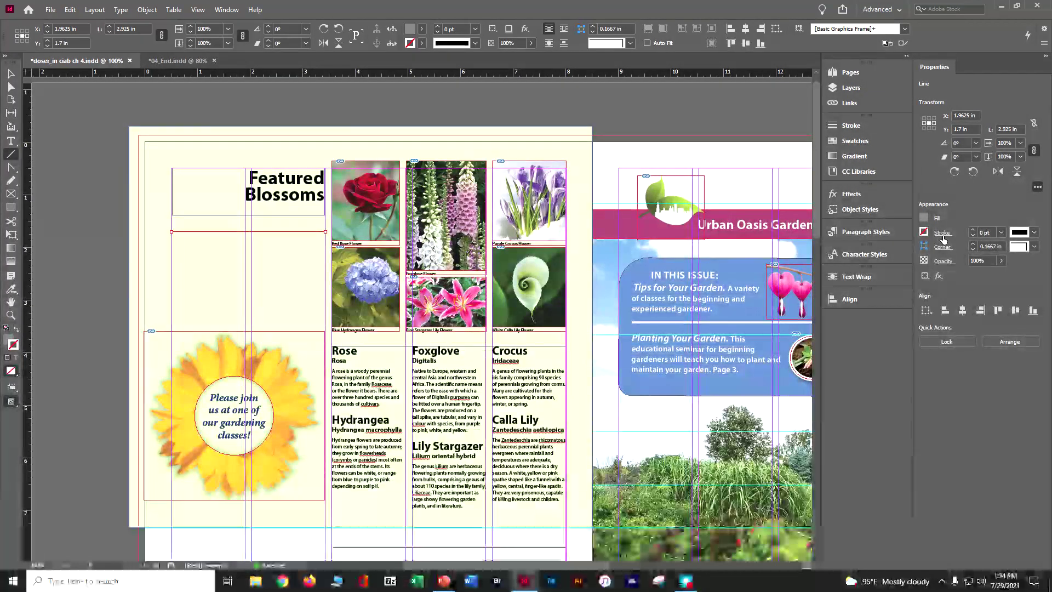
left_click(974, 230)
left_click(973, 230)
left_click(973, 230)
left_click(973, 230)
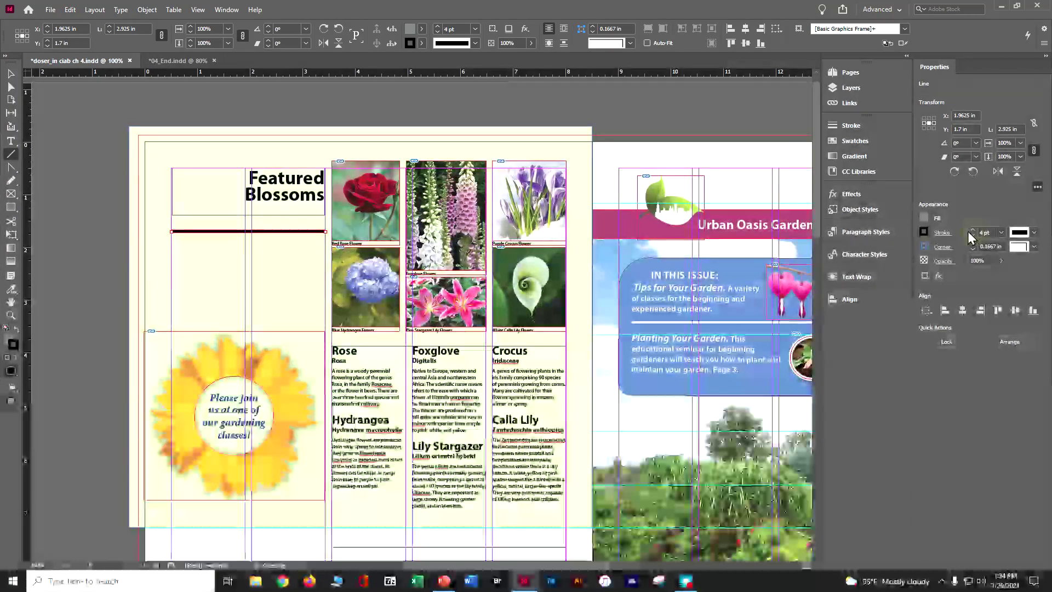
- Set the color of the line below "Featured Blossoms" to Purple-Warm with a 60% tint
left_click(924, 232)
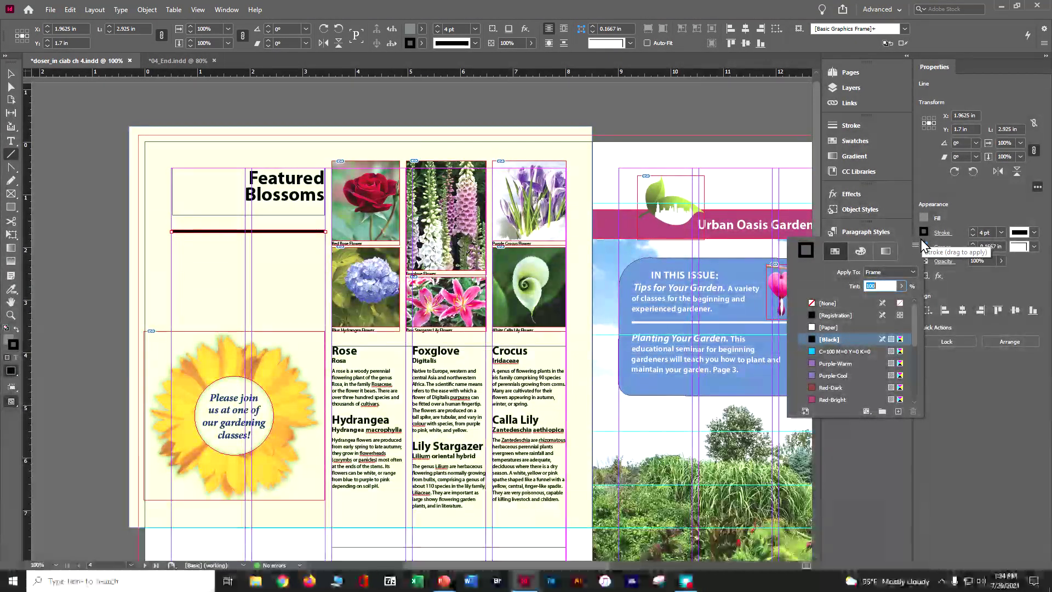
left_click(848, 364)
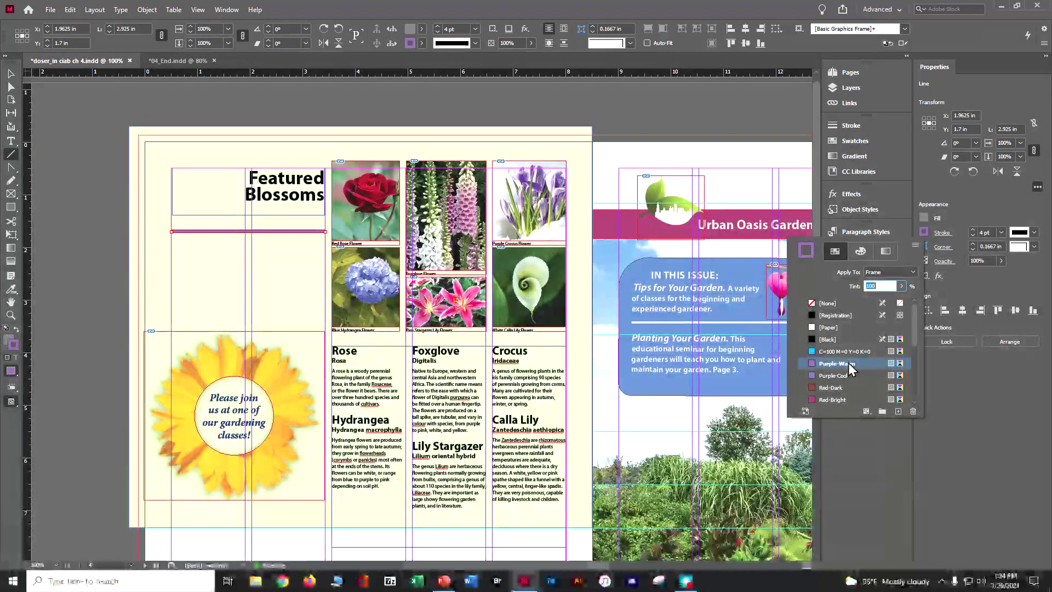
left_click(869, 285)
type("60")
key("Return")
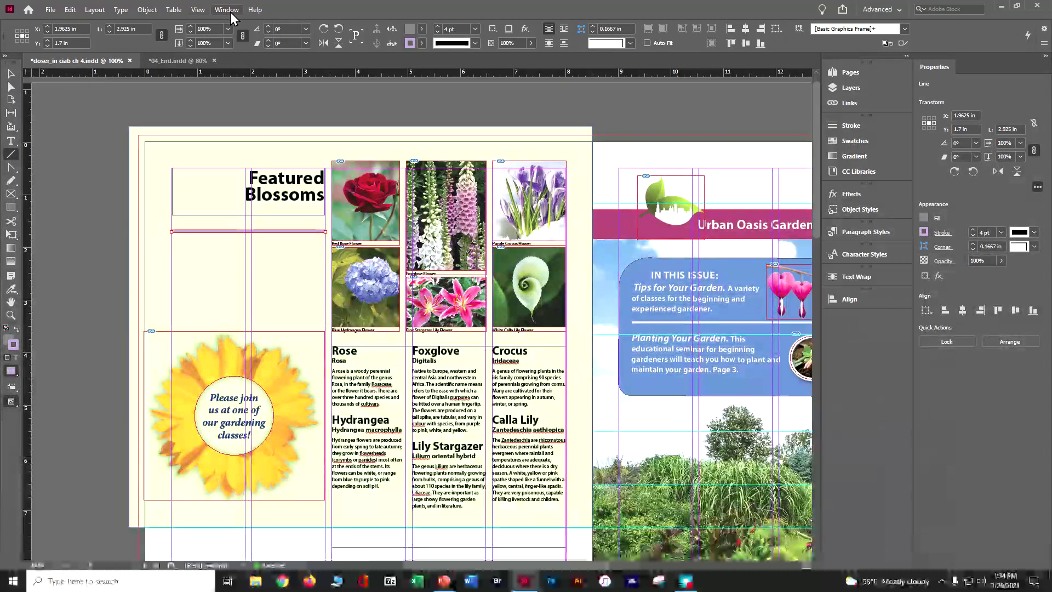
- Give the line below "Featured Blossoms" a CircleSolid start and a Triangle end arrowhead
left_click(230, 12)
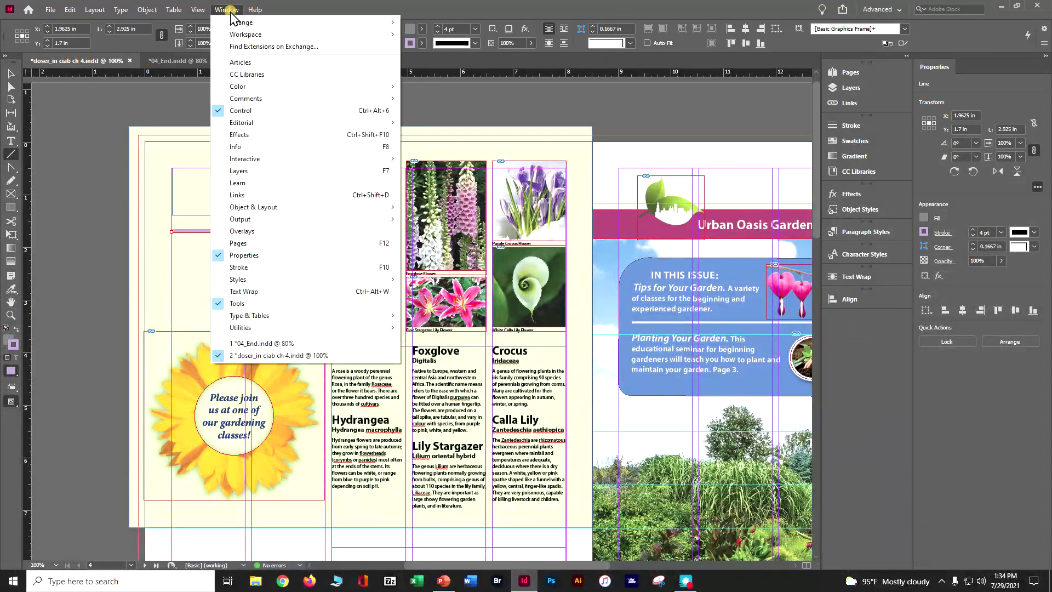
left_click(268, 268)
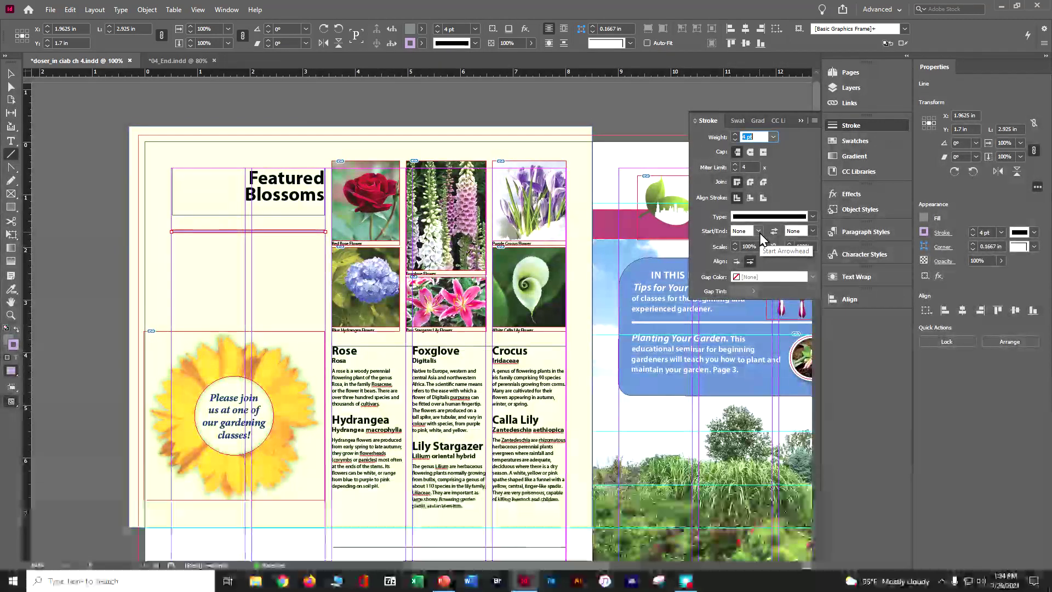
left_click(759, 232)
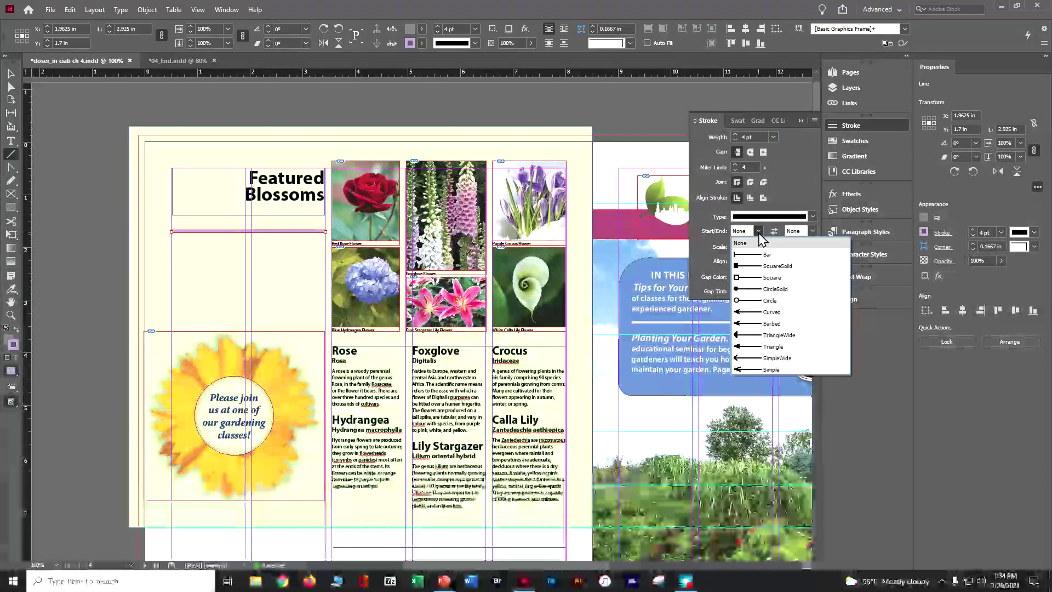
left_click(758, 289)
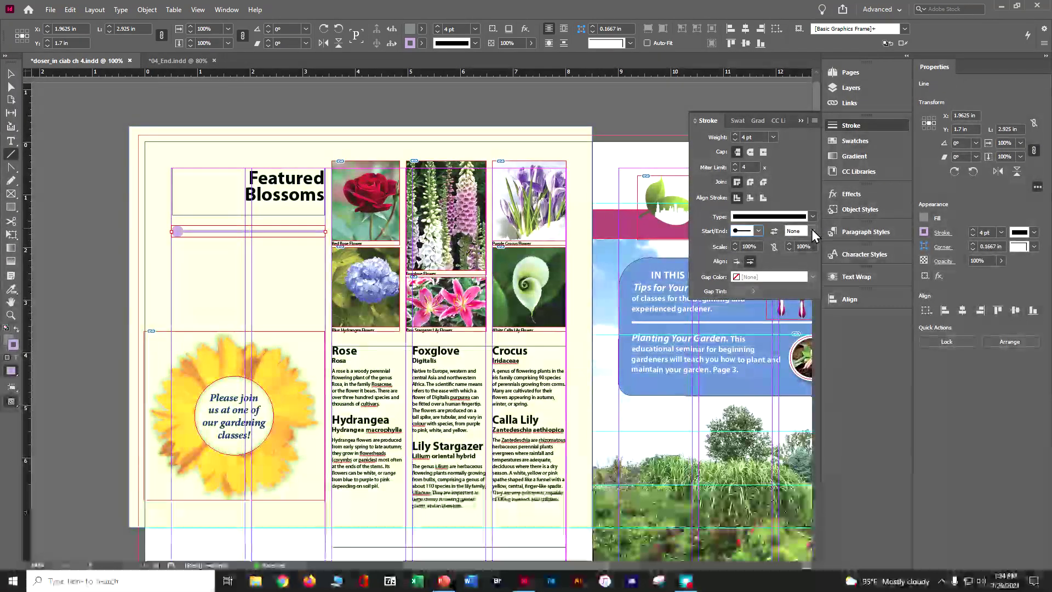
left_click(812, 231)
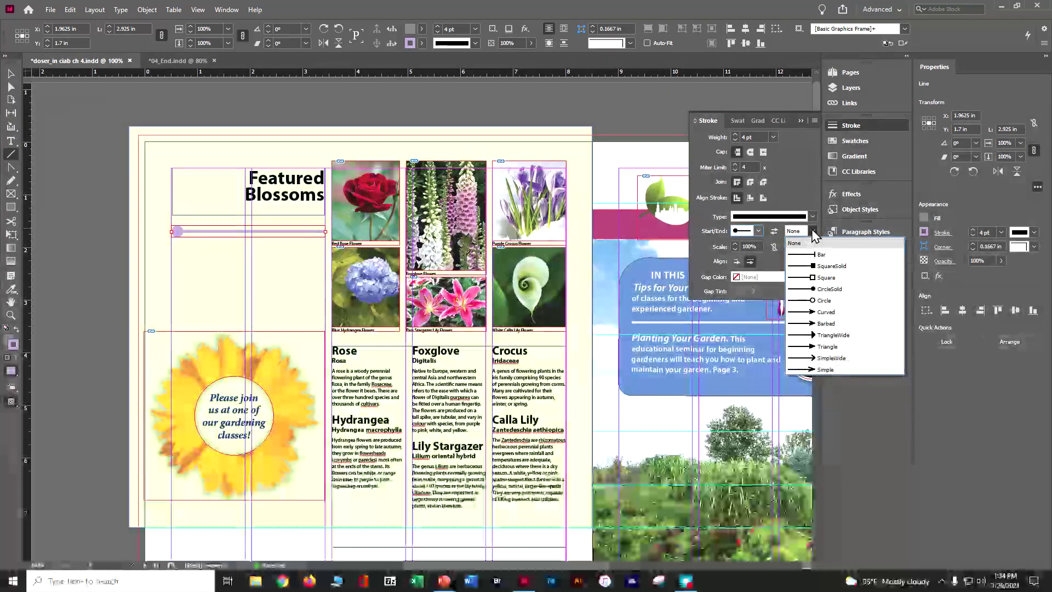
left_click(825, 346)
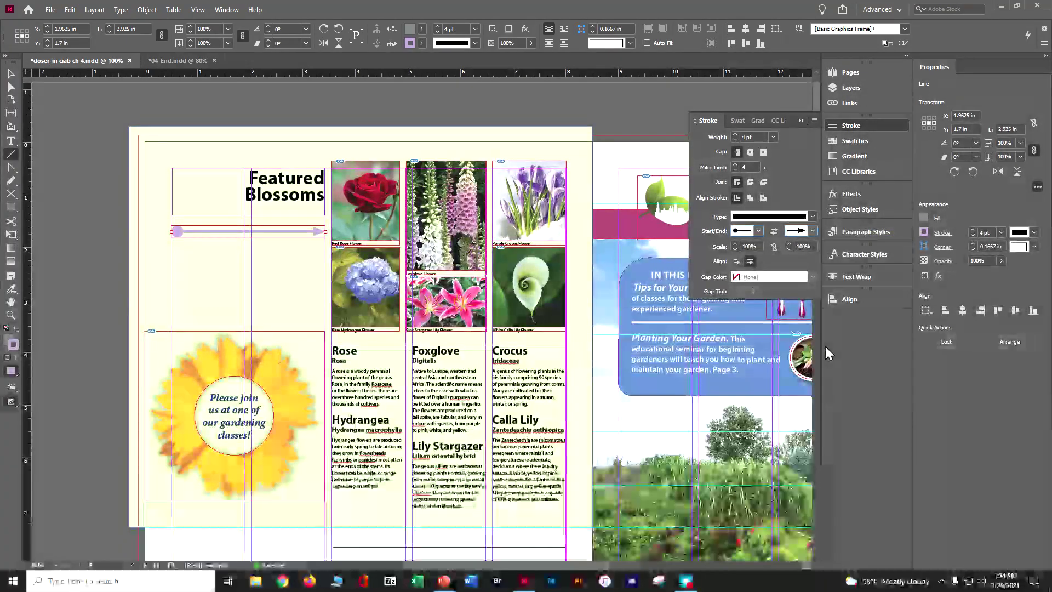
- Scale the line's start arrowhead to 75% and its end arrowhead to 200%, independently of each other
left_click(749, 246)
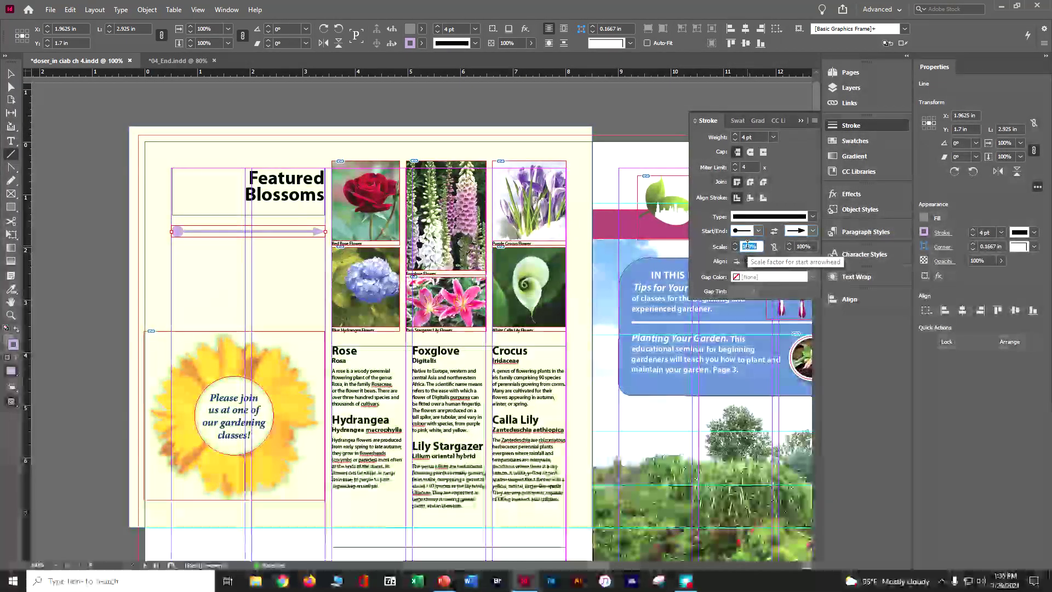
type("75")
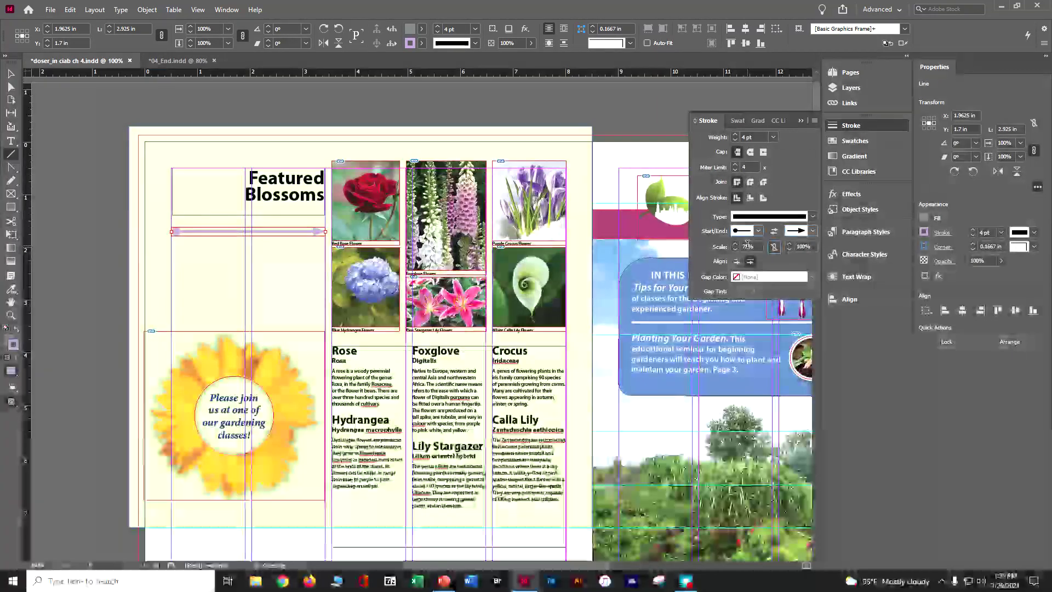
double_click(798, 246)
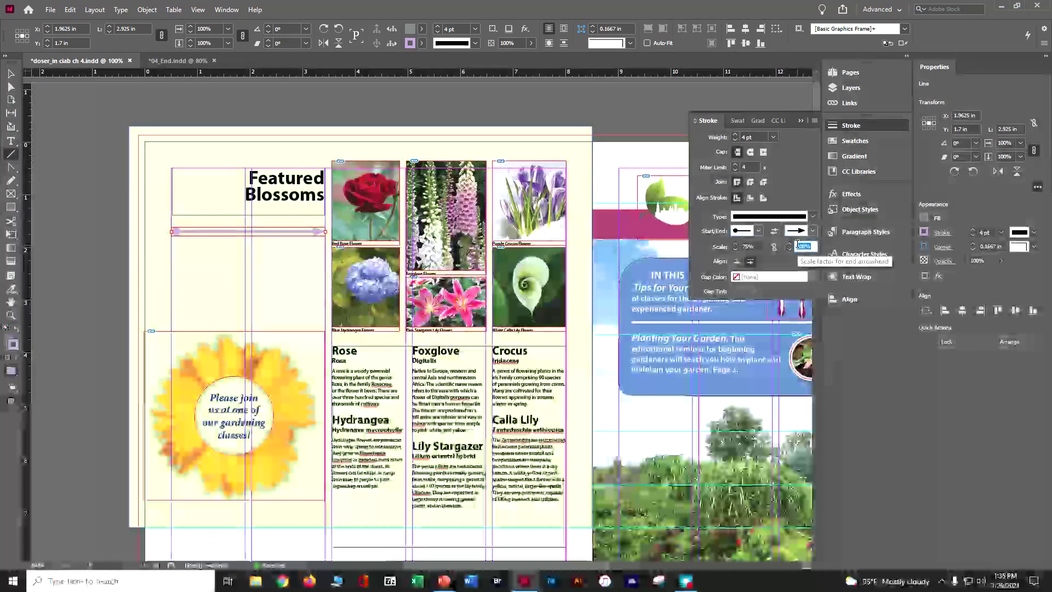
type("700")
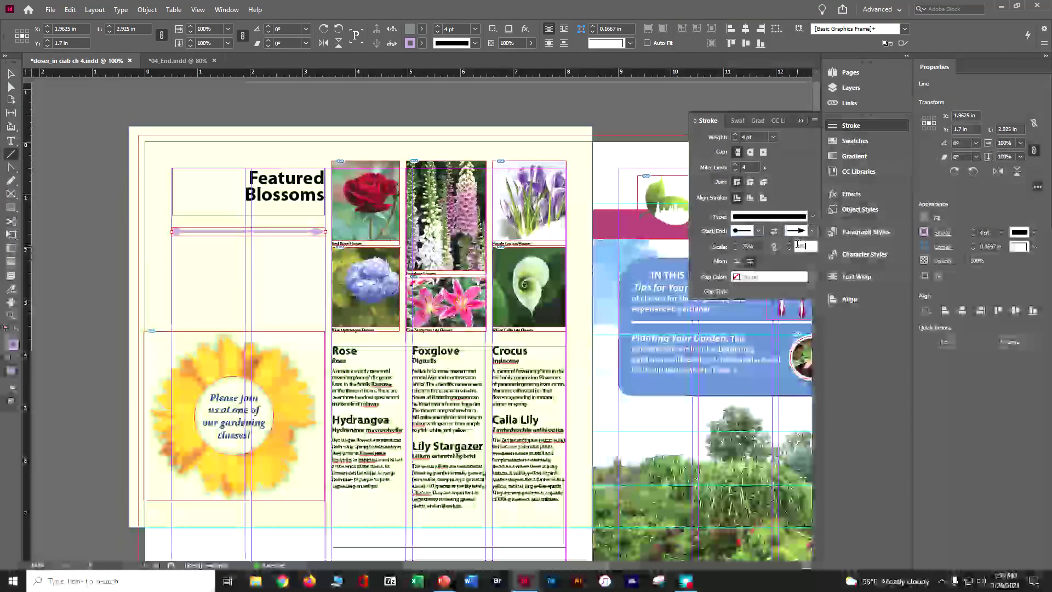
key("Tab")
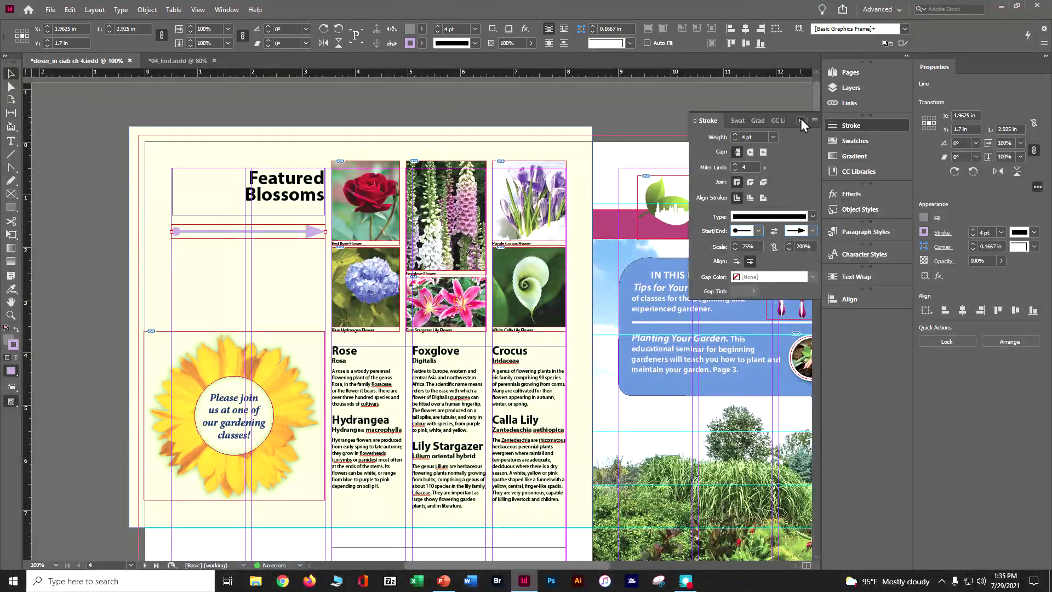
- Close the Stroke panel and collapse the Properties panel to enlarge the document area
left_click(800, 120)
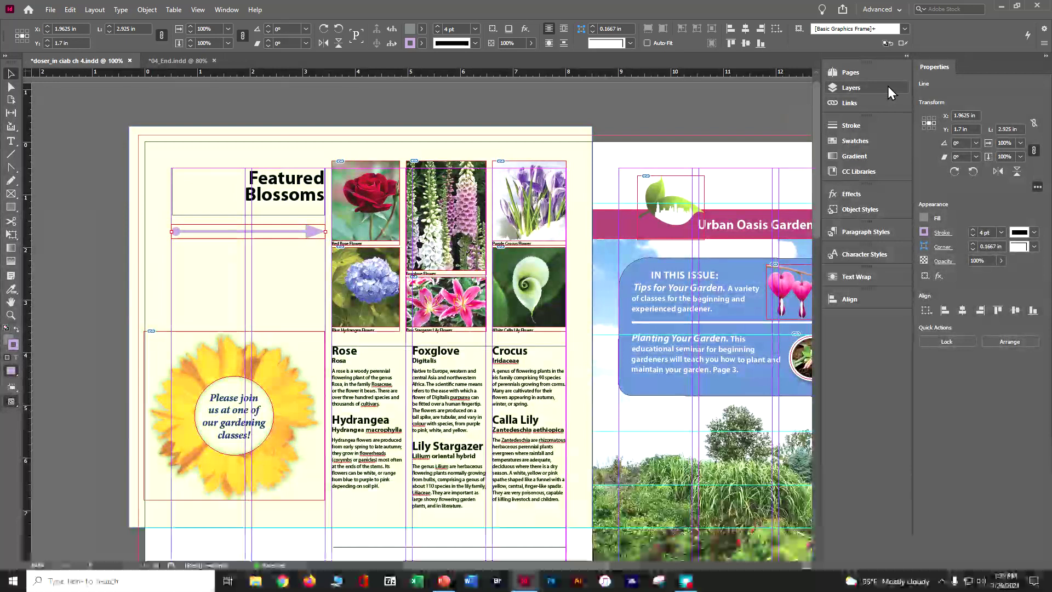
left_click(908, 55)
left_click(905, 55)
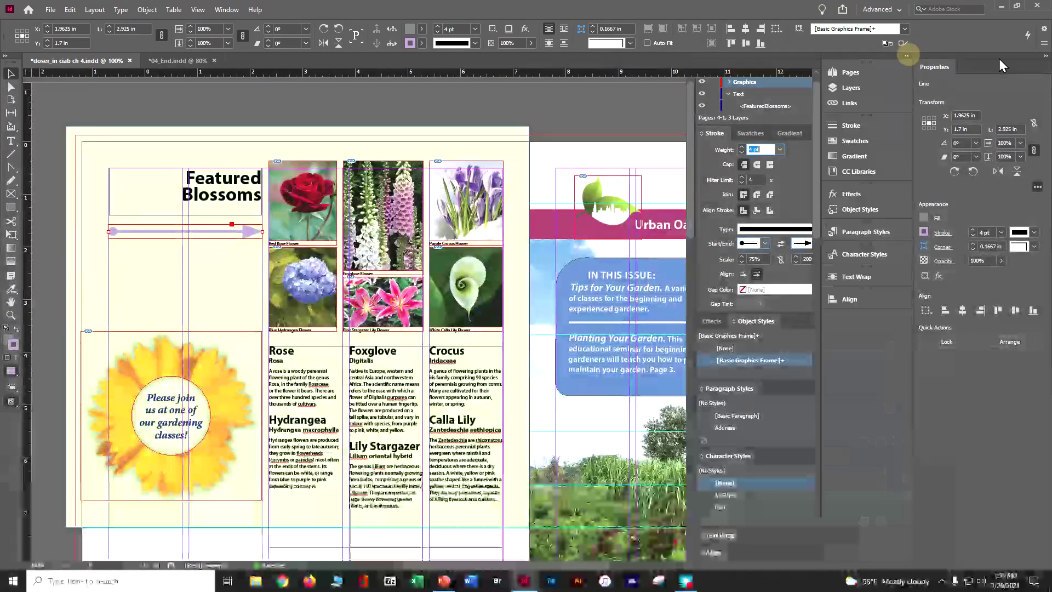
left_click(1045, 55)
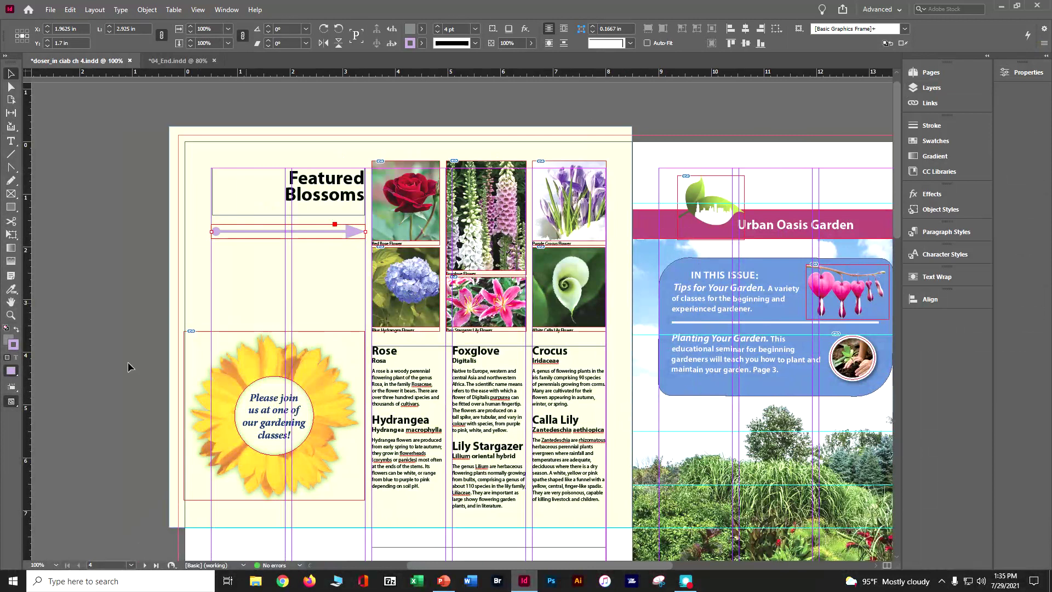
- Preview the newsletter without guides and examine the cover and inside spreads for the finished layout
left_click_drag(11, 407, 32, 438)
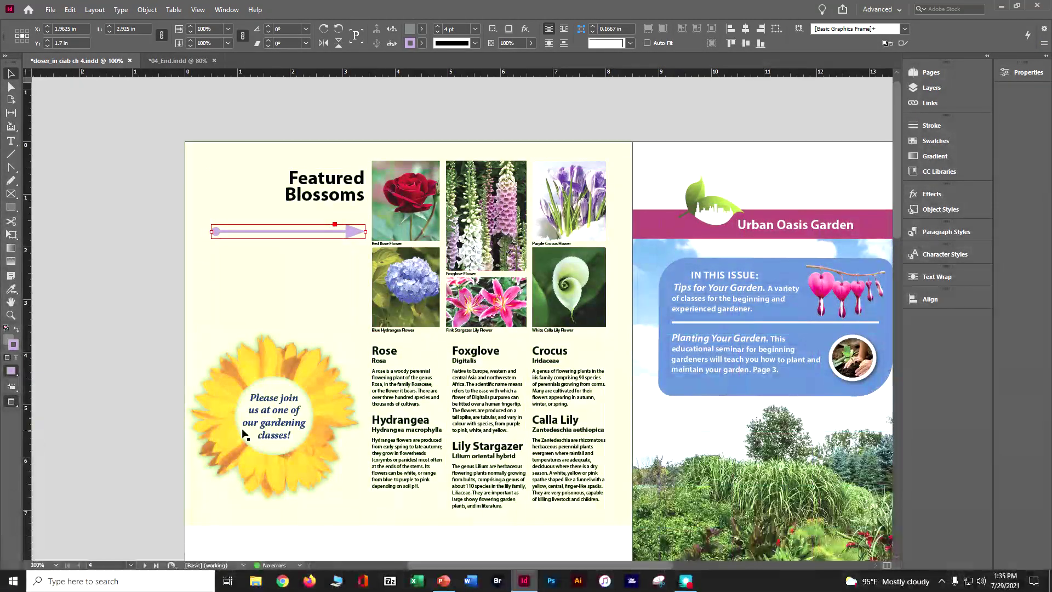
key("ctrl+minus")
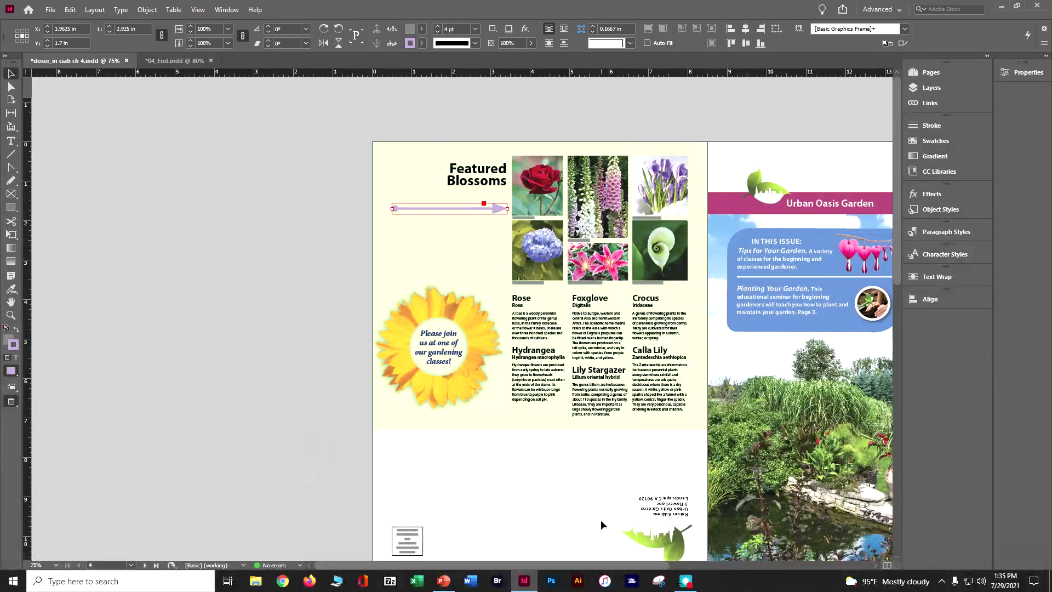
left_click_drag(308, 239, 66, 244)
scroll(261, 229, "down", 1)
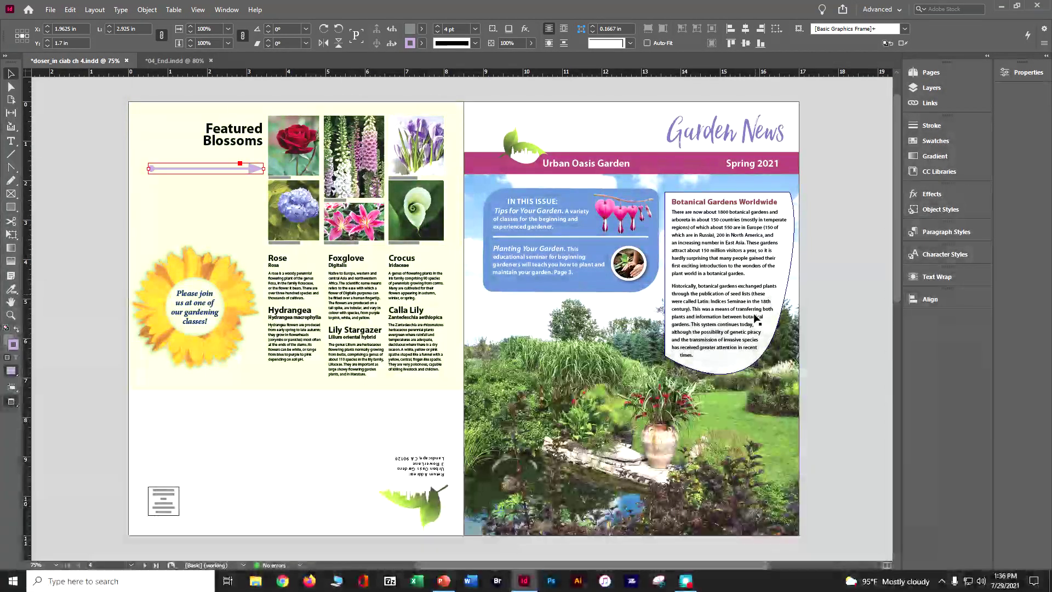
scroll(652, 344, "down", 5)
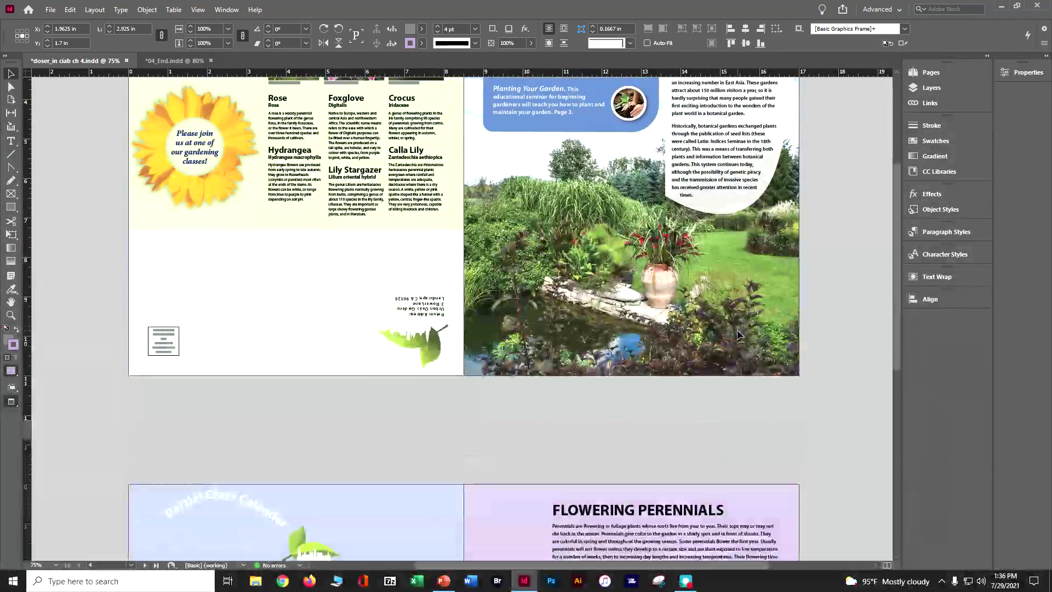
scroll(740, 324, "down", 3)
scroll(98, 241, "down", 1)
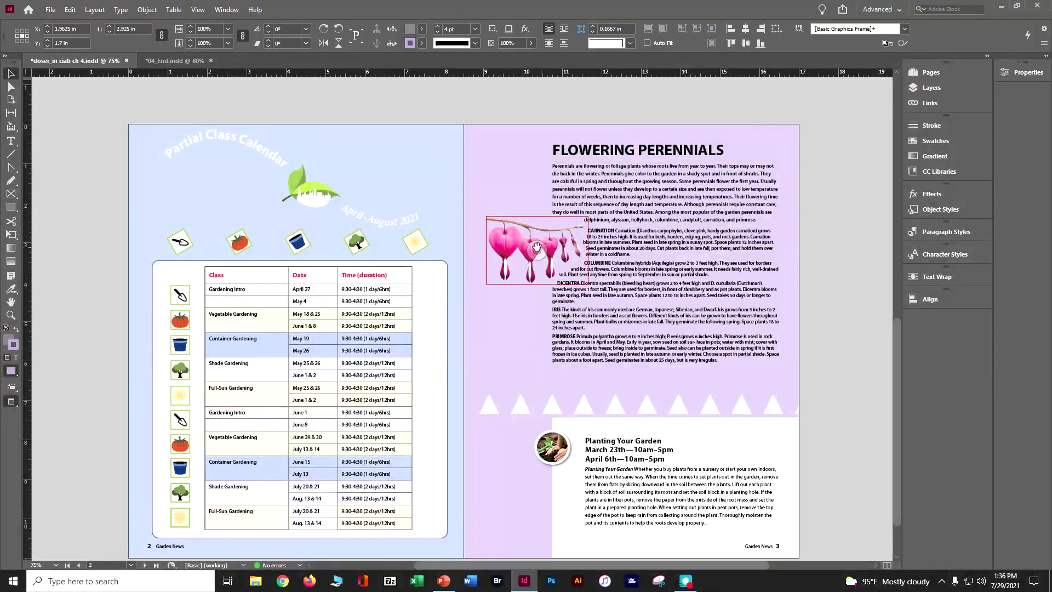
scroll(821, 320, "down", 3)
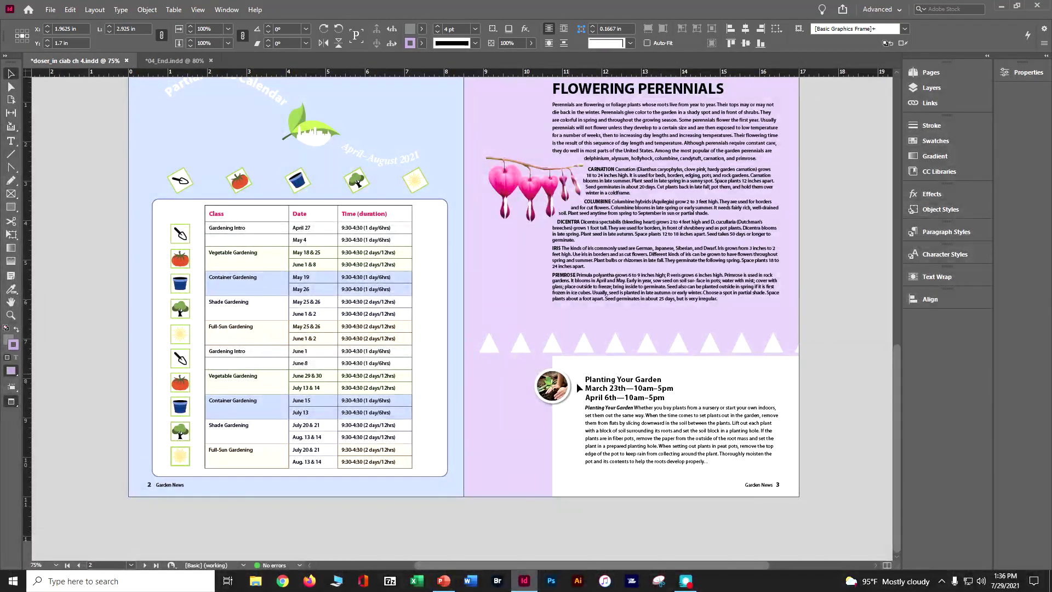
- Return to Normal screen mode and examine the shapes on the pasteboard beside page 3
right_click(11, 404)
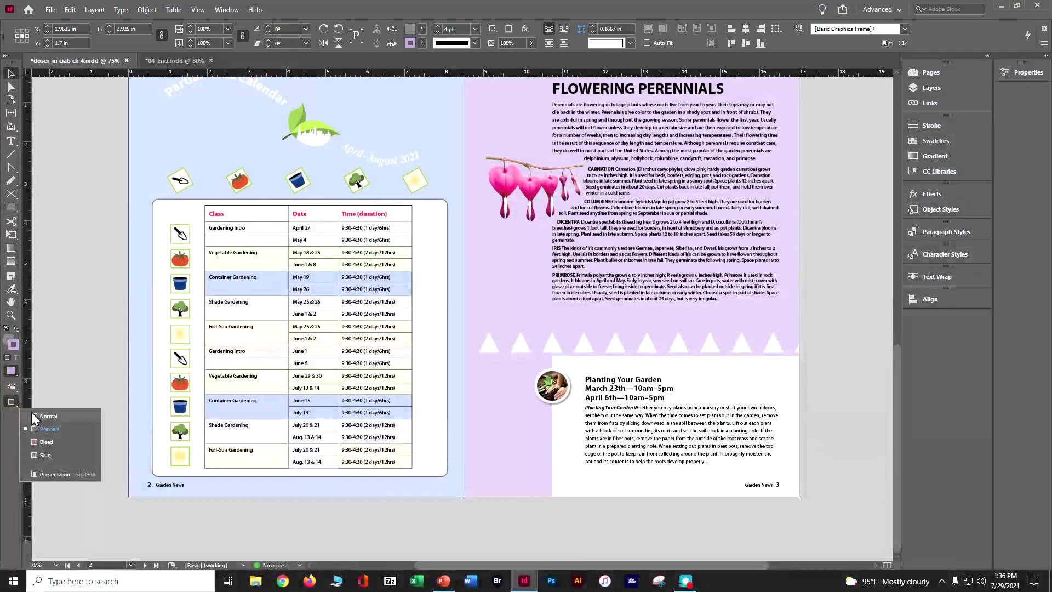
left_click(41, 415)
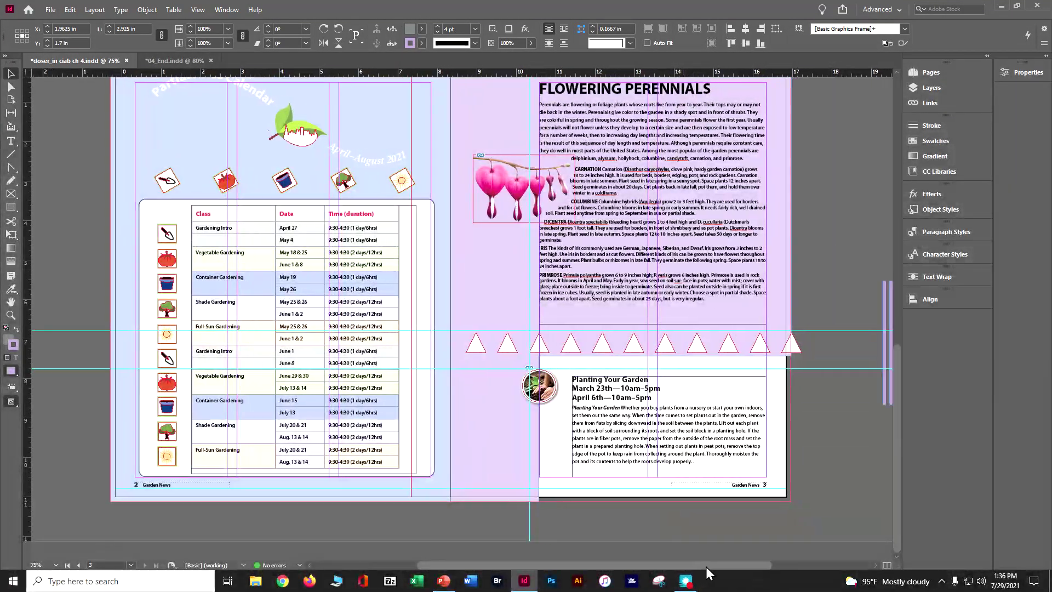
left_click_drag(704, 567, 815, 570)
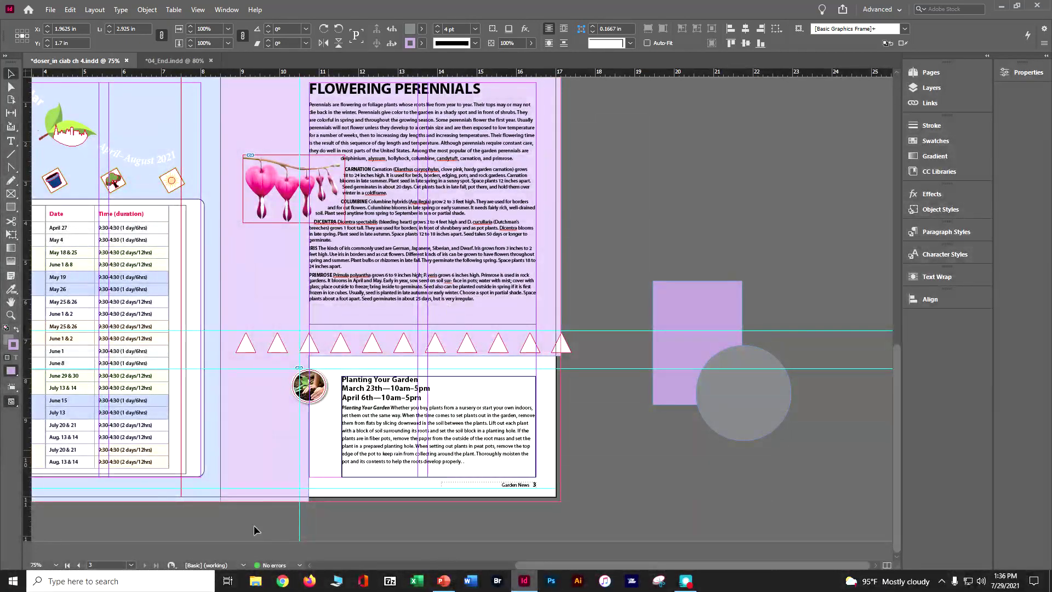
- Package the document with its fonts, links, IDML and PDF into Lesson04, replacing "Folder" with "pkg" in the proposed folder name
left_click(48, 9)
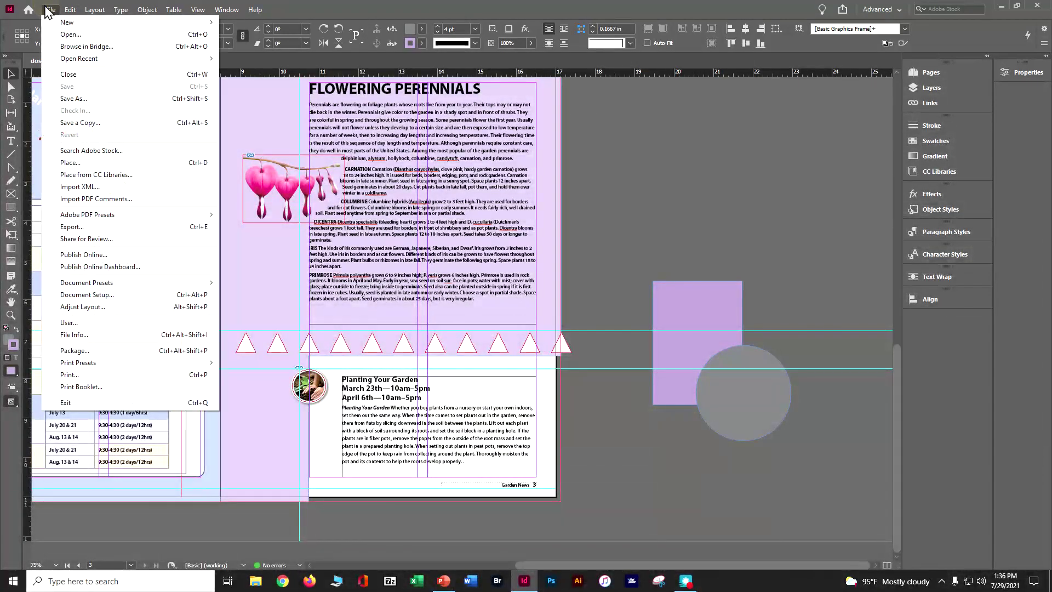
left_click(75, 351)
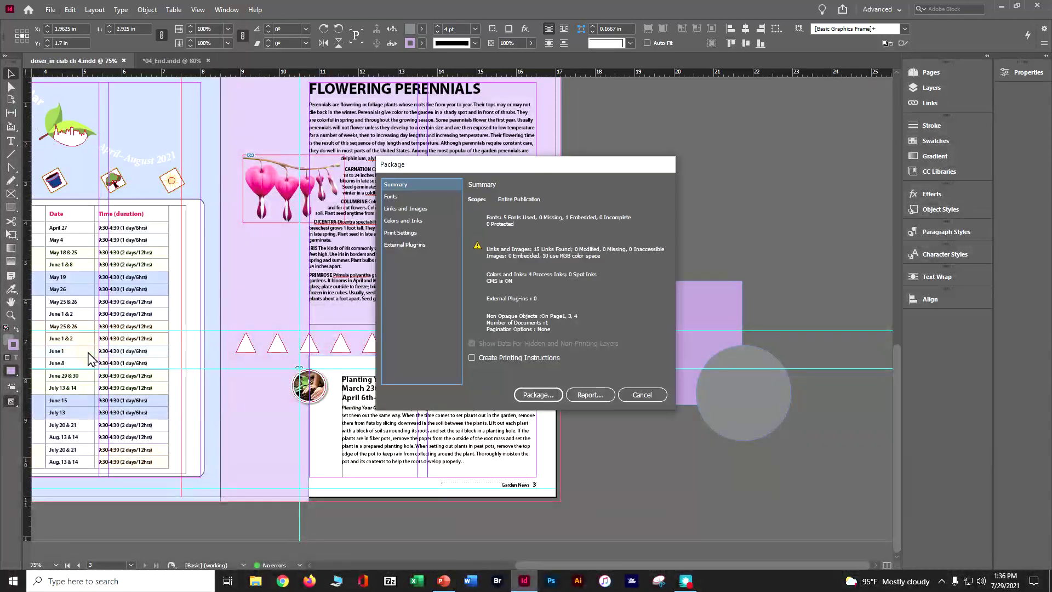
left_click(540, 395)
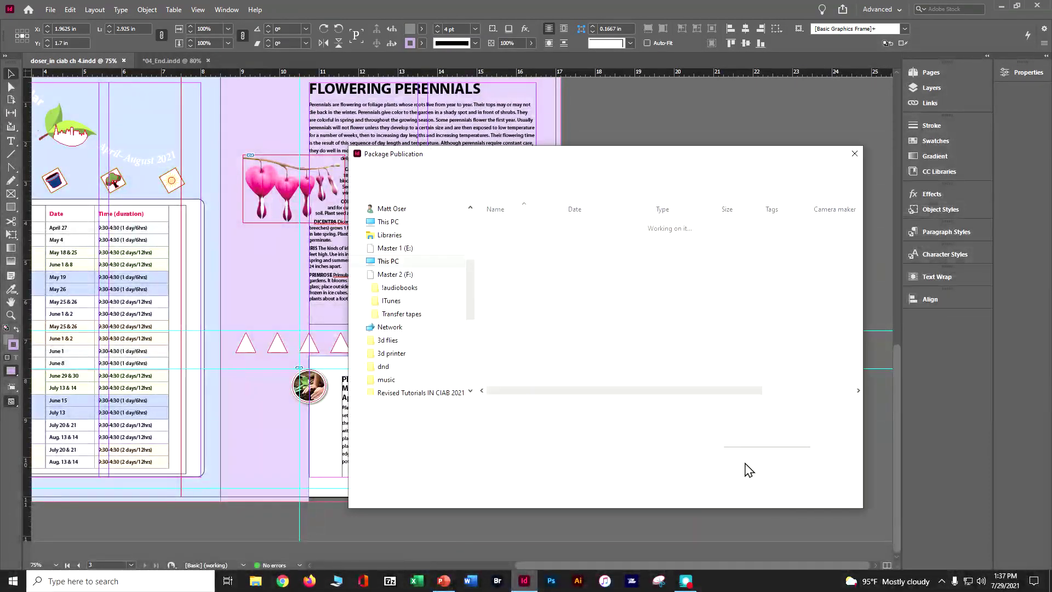
left_click(599, 174)
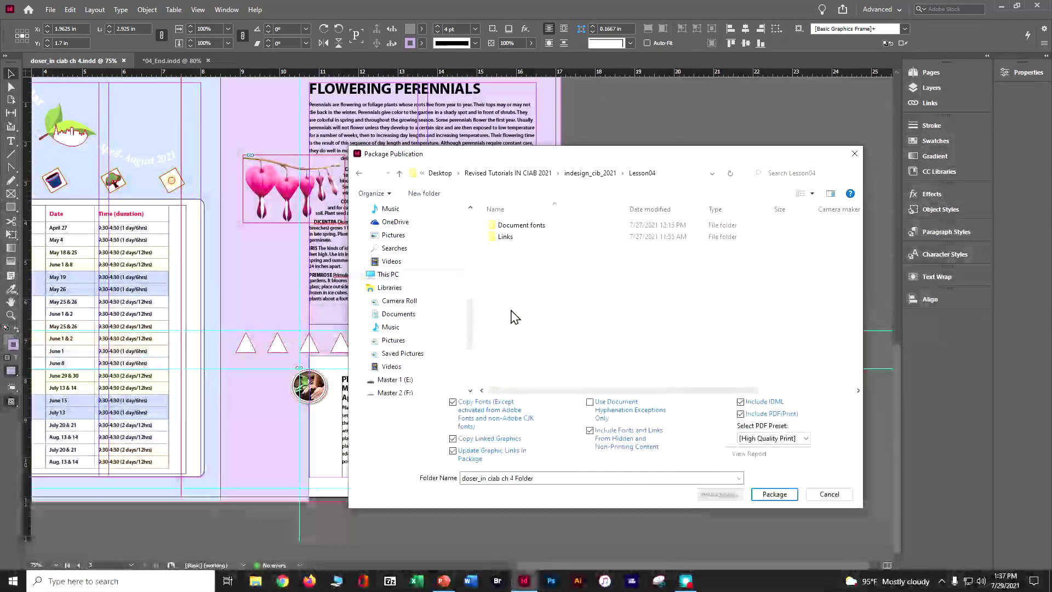
double_click(522, 479)
type("pkg")
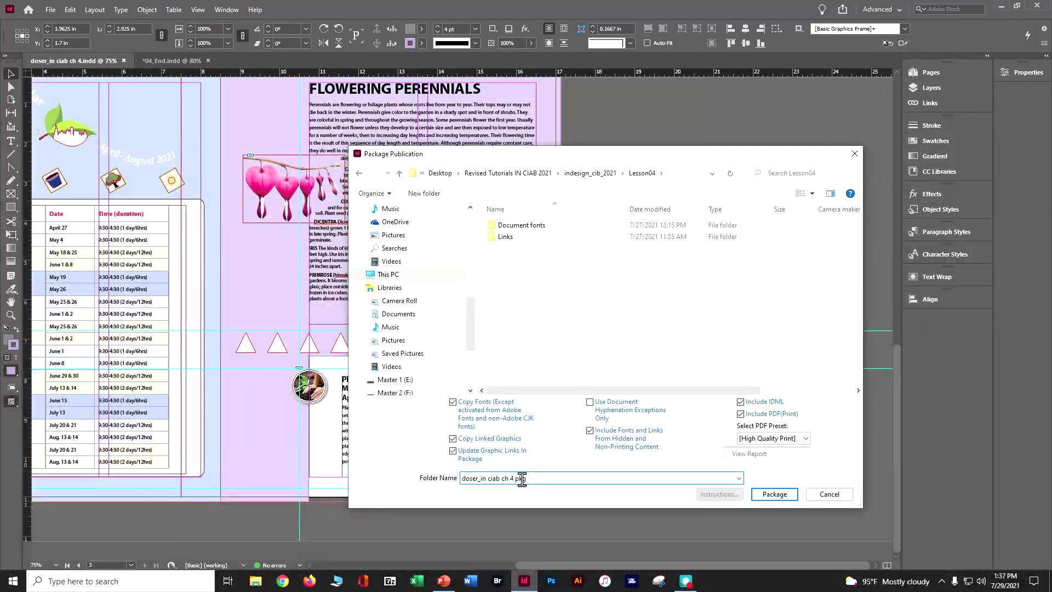
left_click(772, 495)
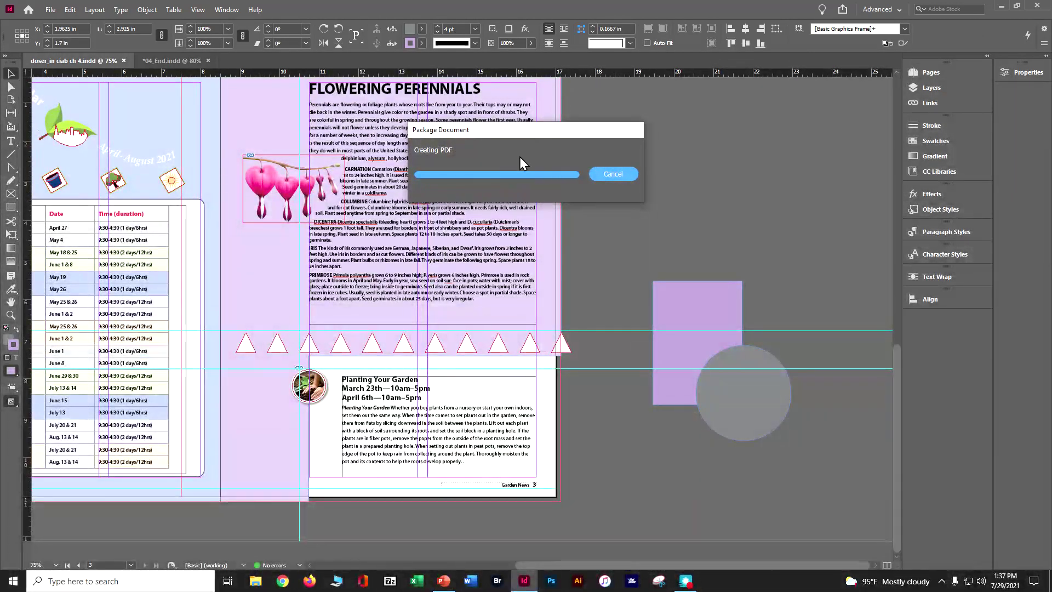
- Switch to File Explorer, check the new package folder's contents in indesign_cib_2021's Lesson04 folder, and return to Lesson04
left_click(1002, 5)
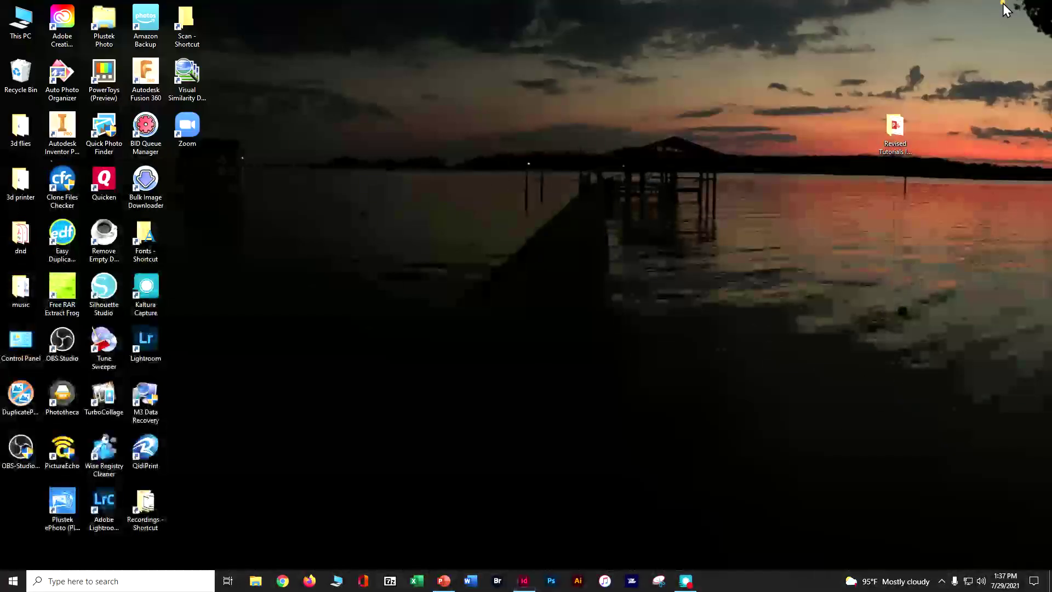
double_click(880, 126)
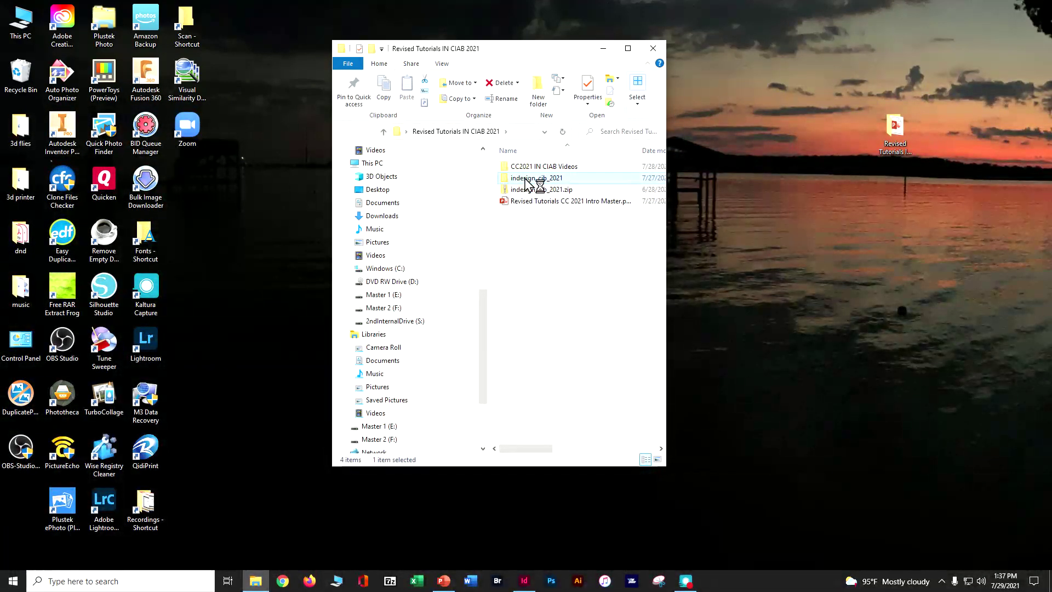
double_click(509, 202)
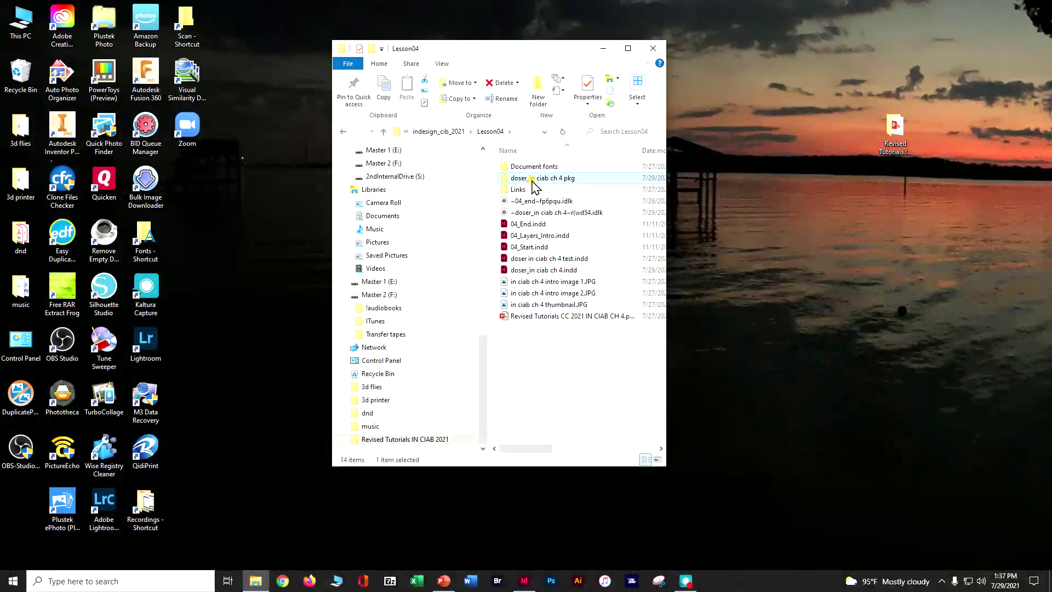
double_click(532, 179)
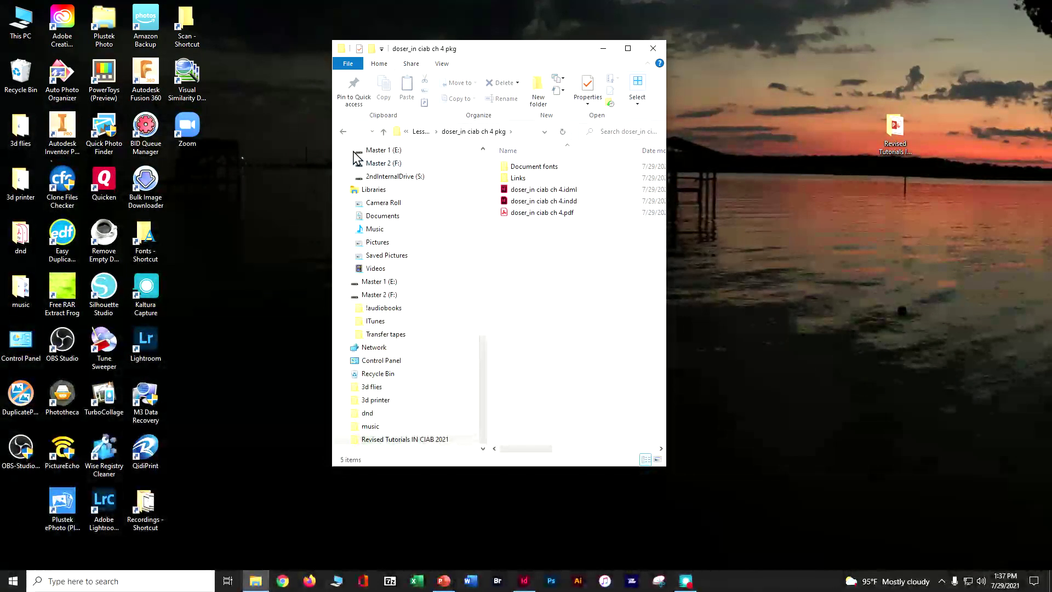
left_click(343, 132)
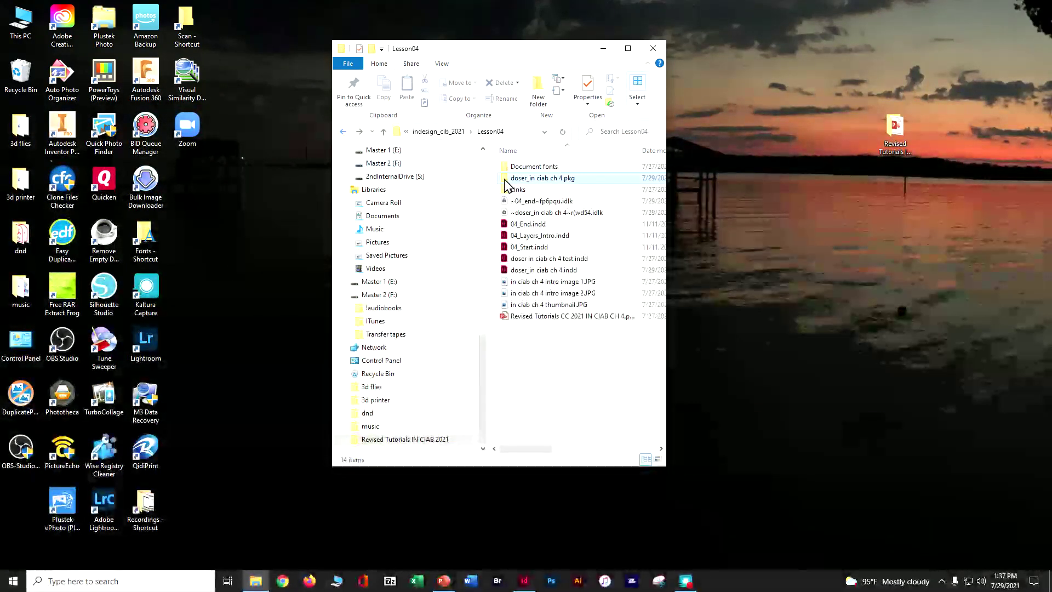
- Compress the chapter 4 package folder in Lesson04 into a zipped folder
double_click(536, 178)
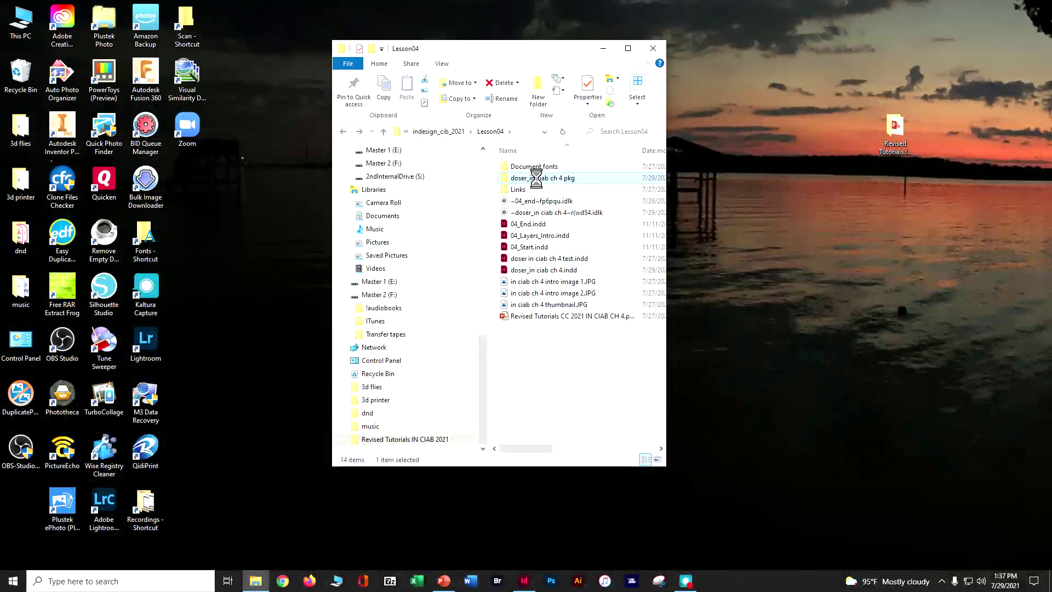
right_click(536, 179)
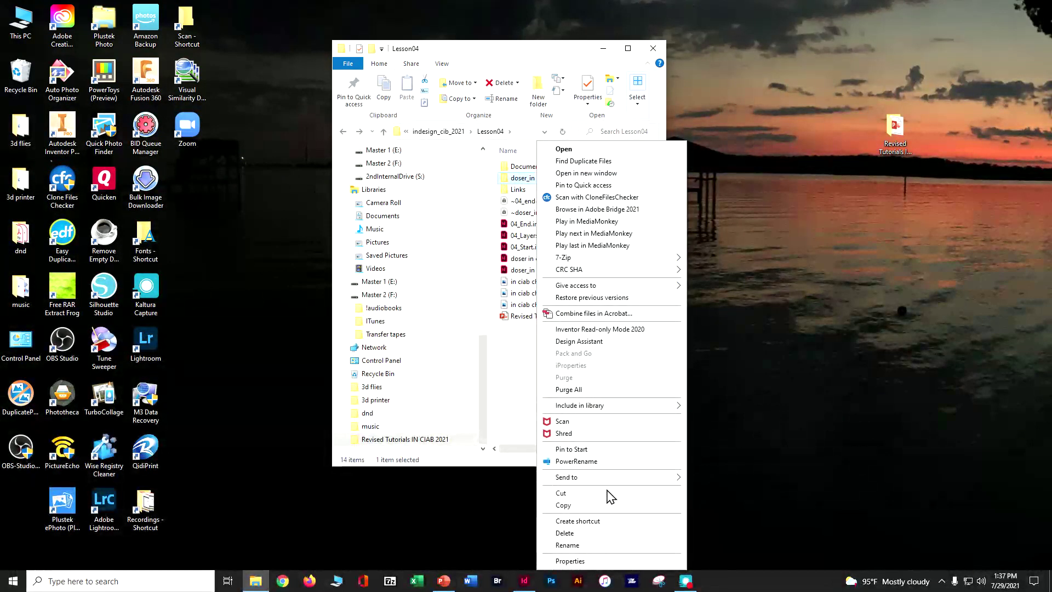
mouse_move(614, 479)
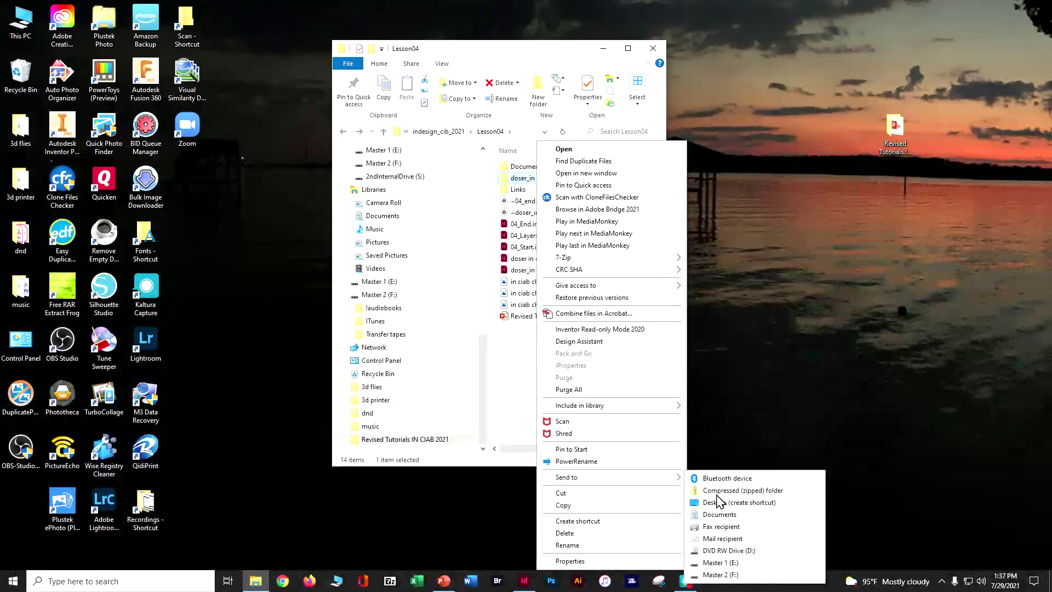
left_click(715, 493)
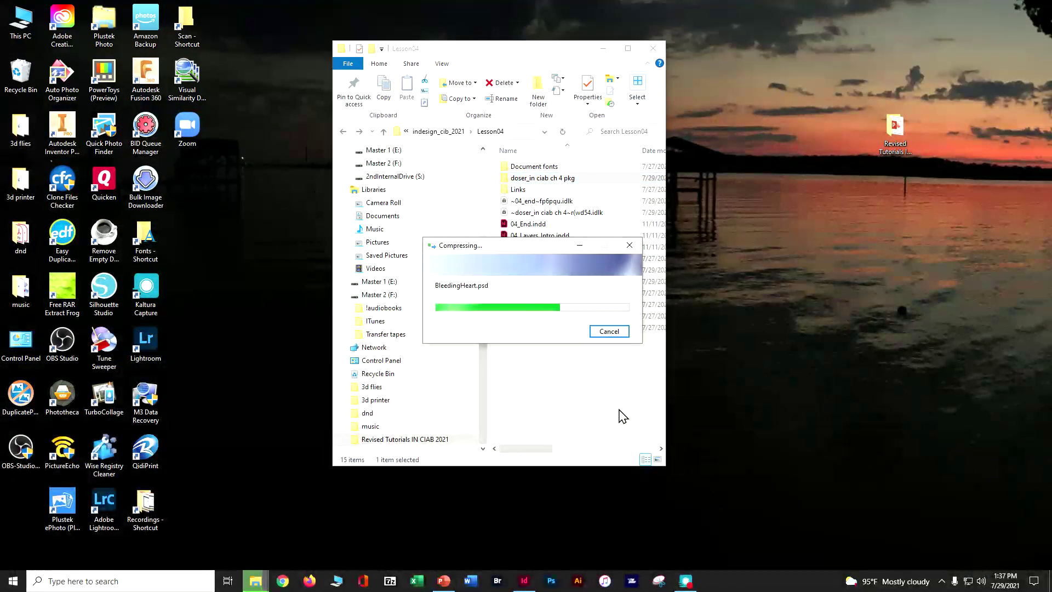